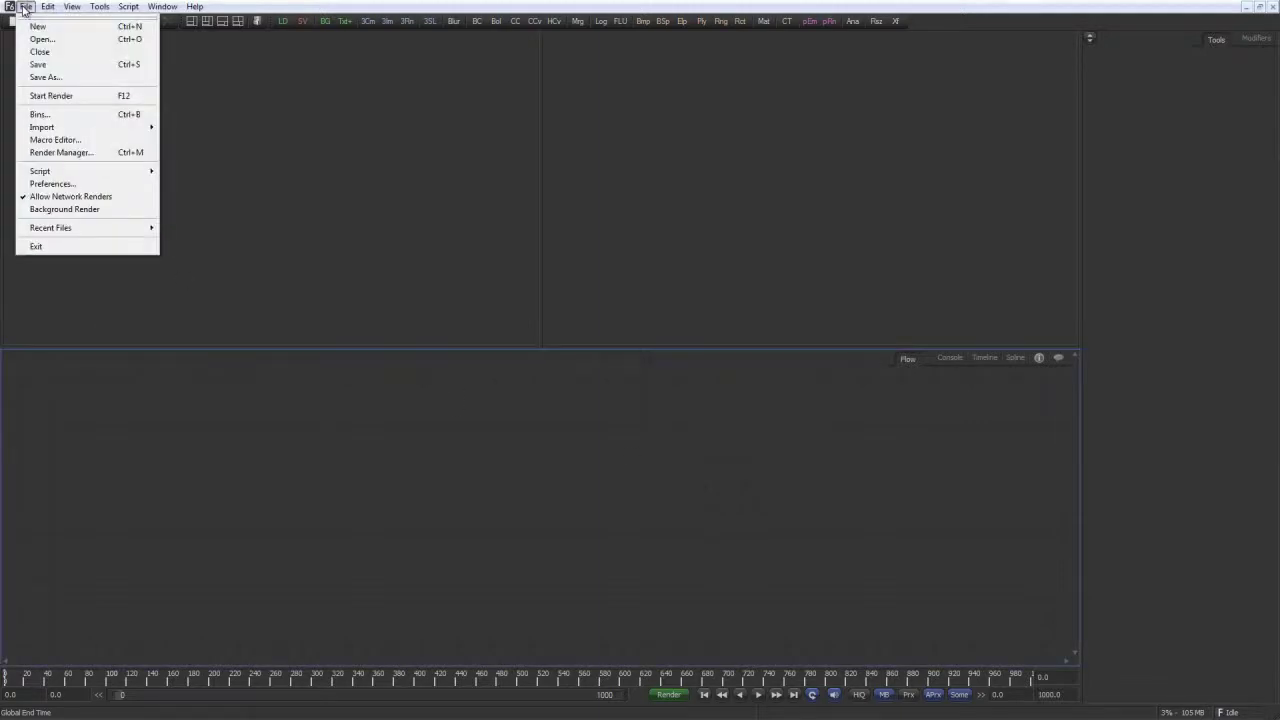
Add a Loader and load beautyPass.png from the Test Renders folder into it
mouse_move(92, 127)
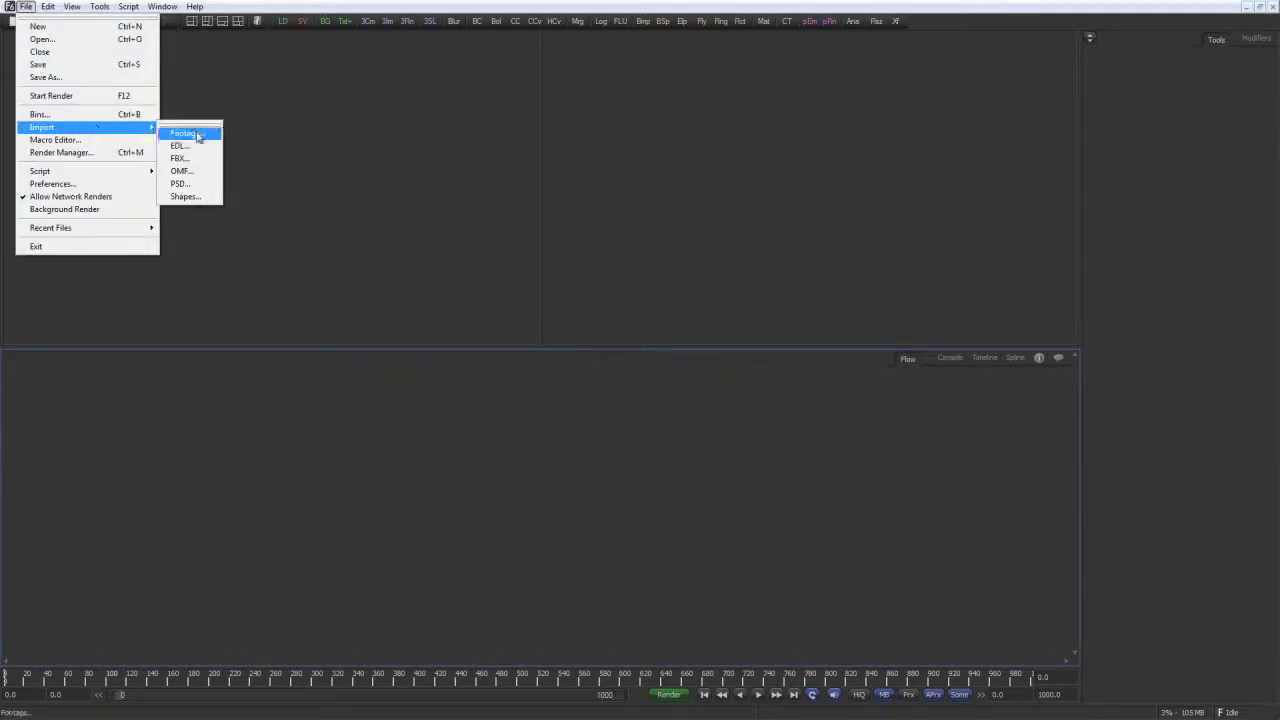
click(290, 3)
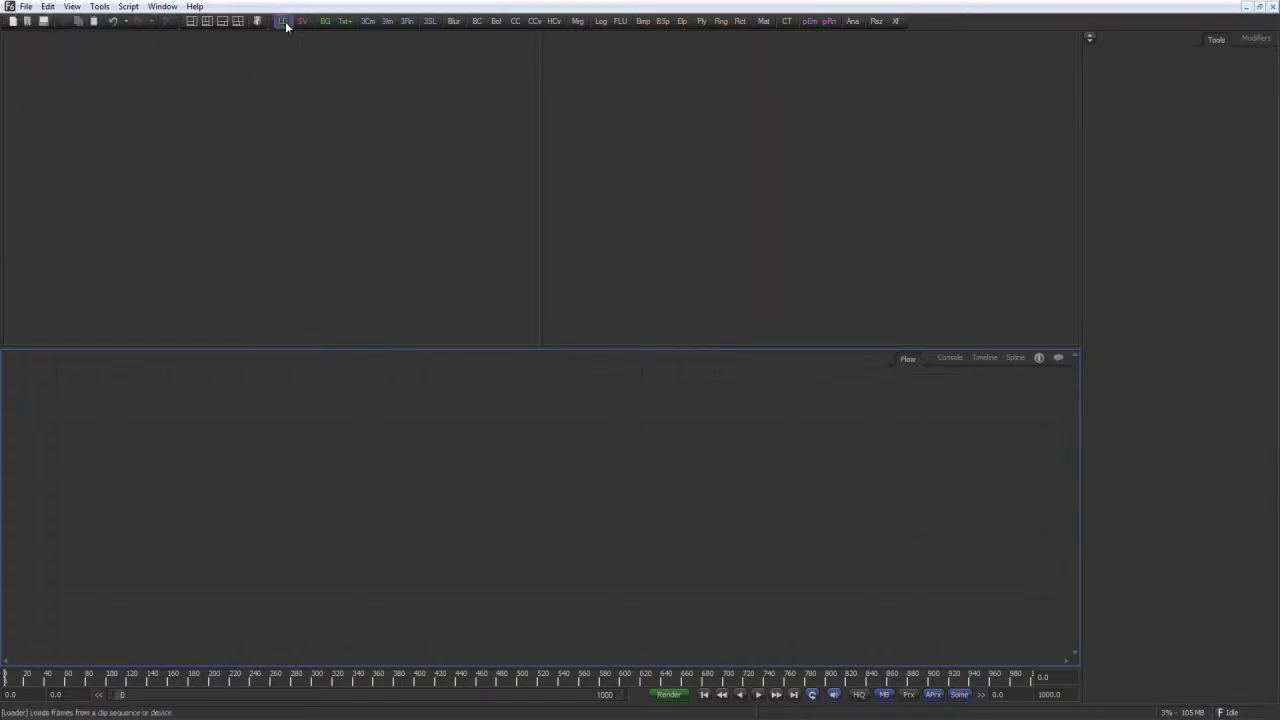
click(285, 24)
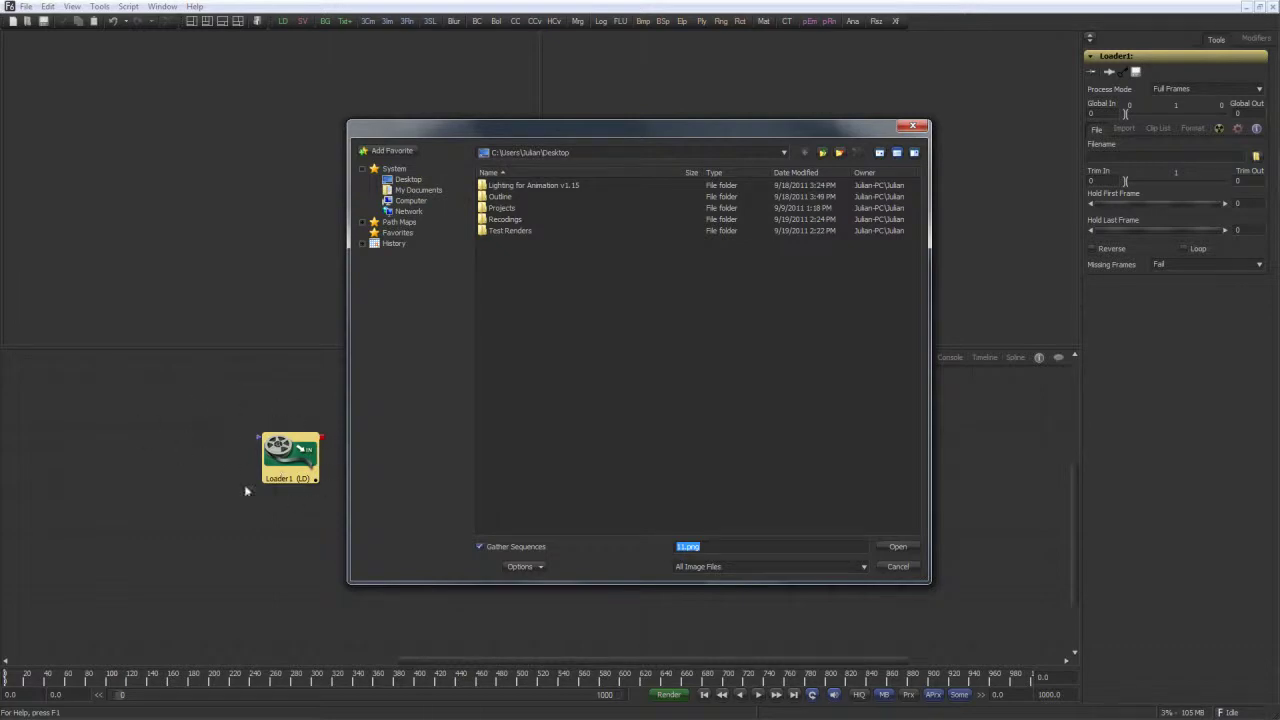
double_click(520, 231)
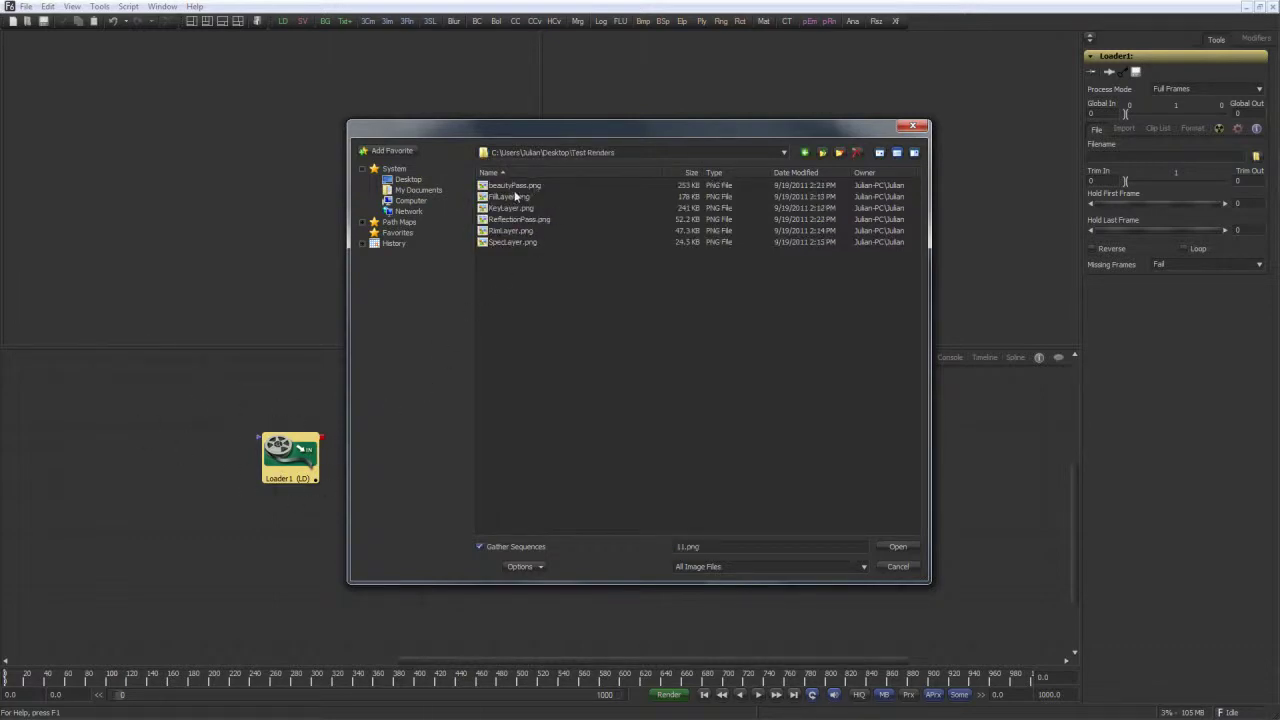
drag(594, 128, 690, 146)
click(621, 206)
click(991, 567)
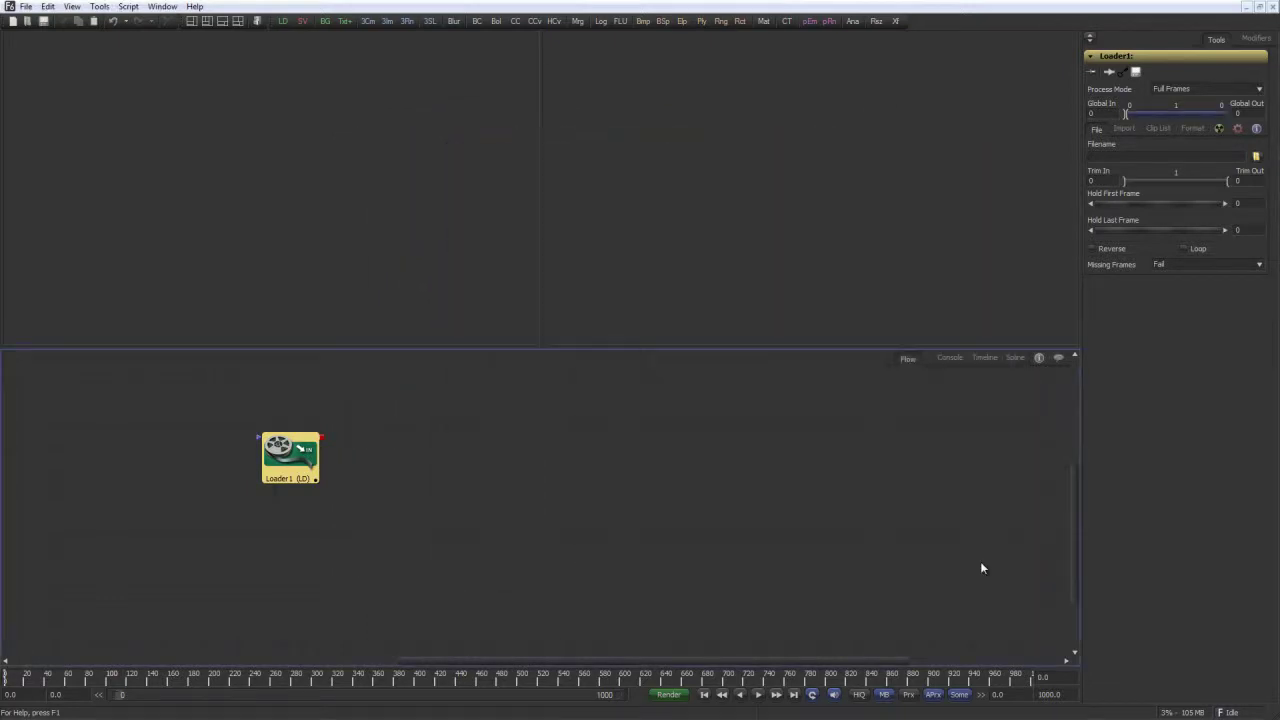
Move the beautyPass loader to the start of the flow and display its image in the first viewer
drag(301, 455, 99, 458)
click(217, 423)
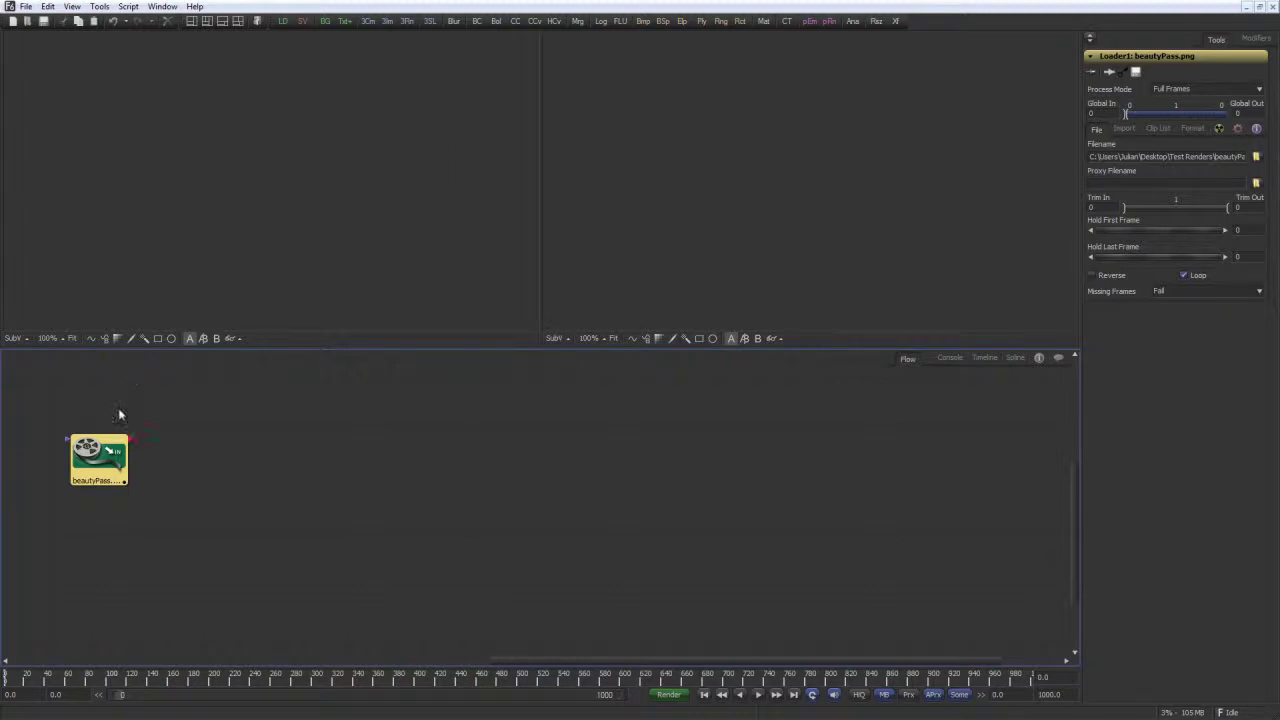
drag(112, 445, 166, 485)
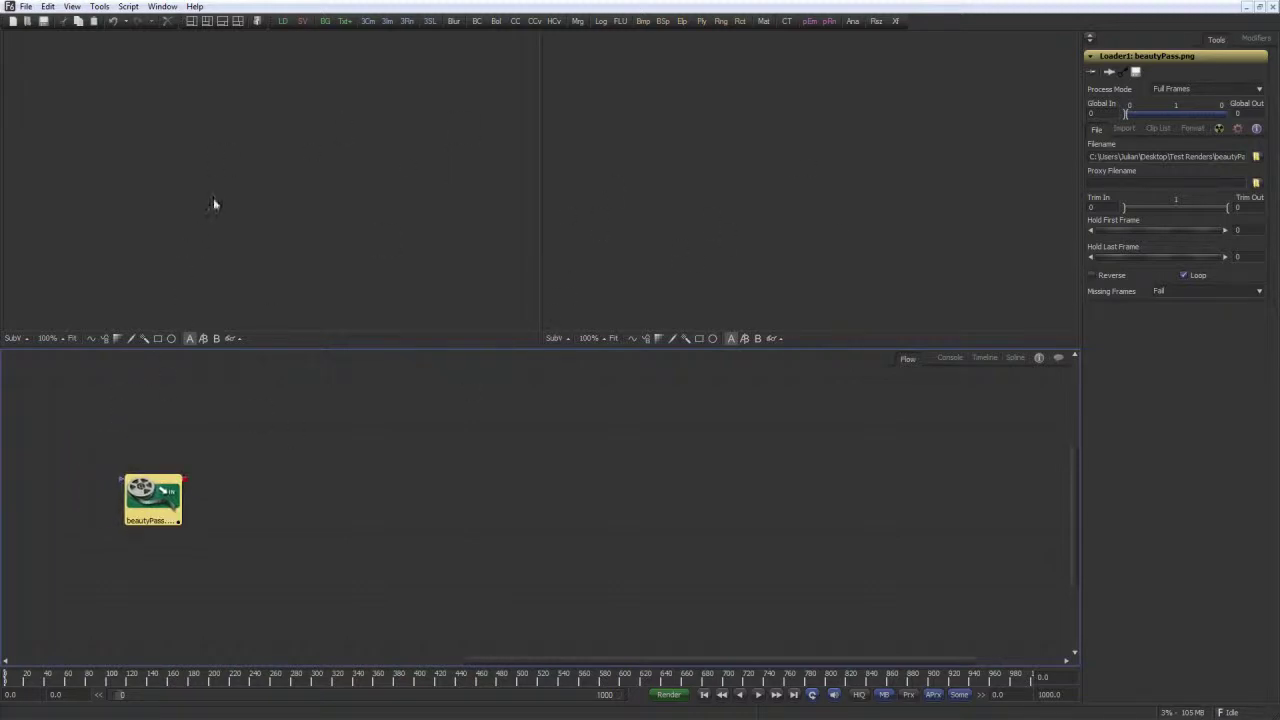
key(1)
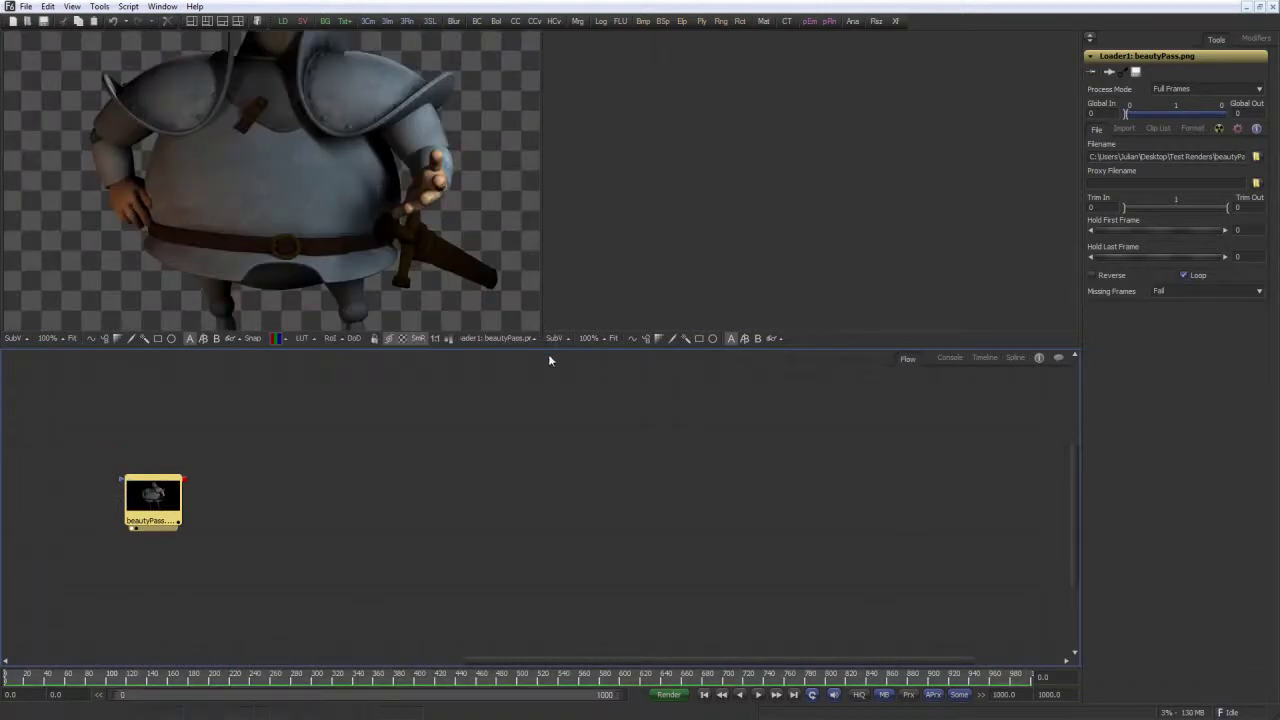
drag(340, 185, 364, 246)
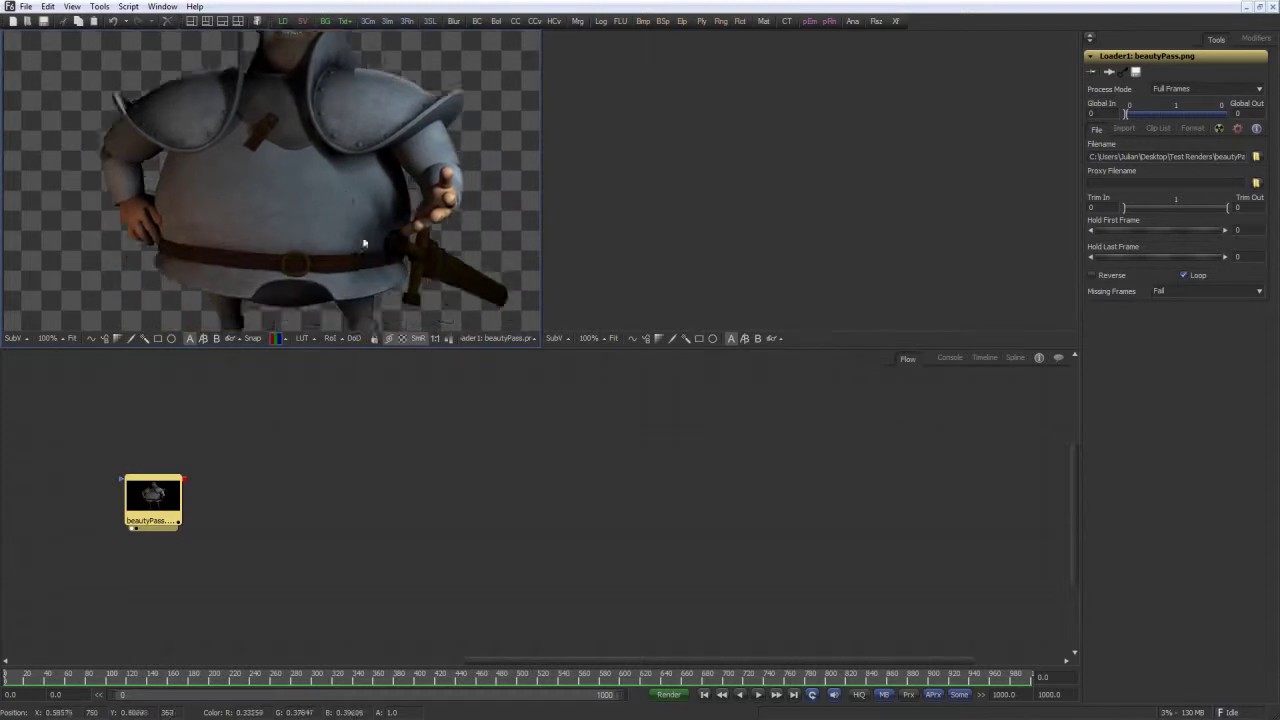
click(281, 22)
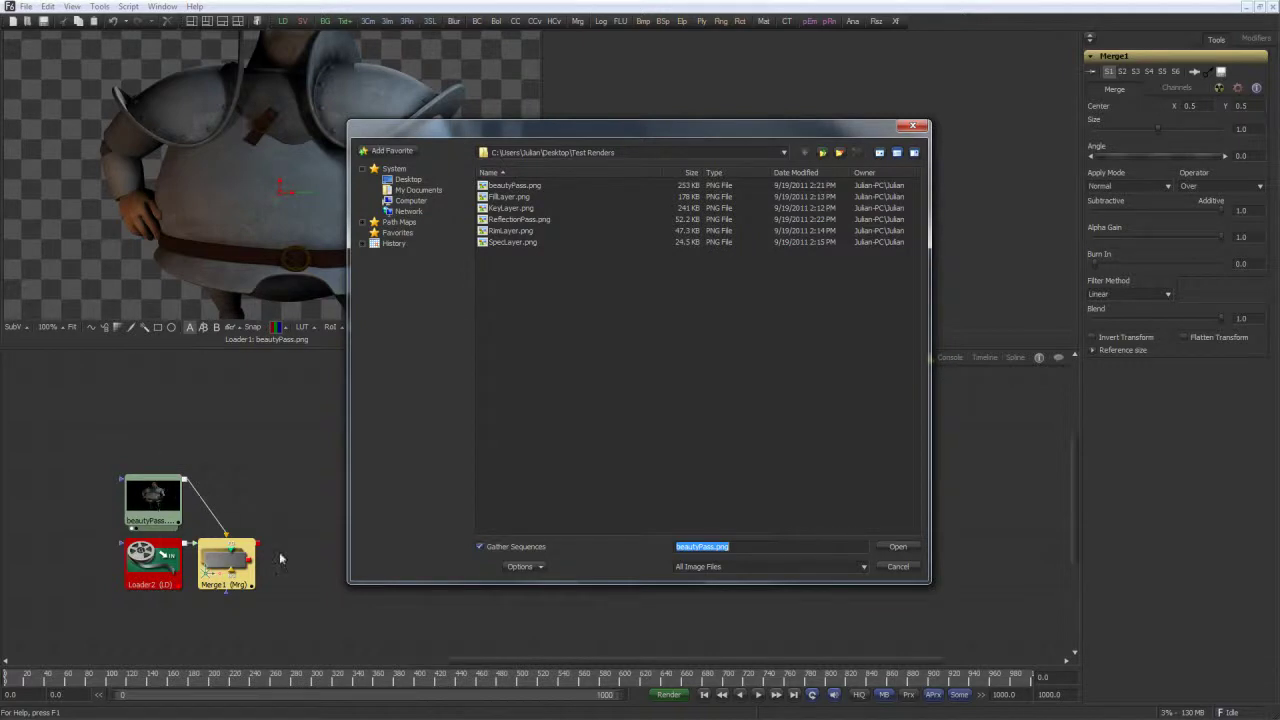
drag(583, 128, 609, 105)
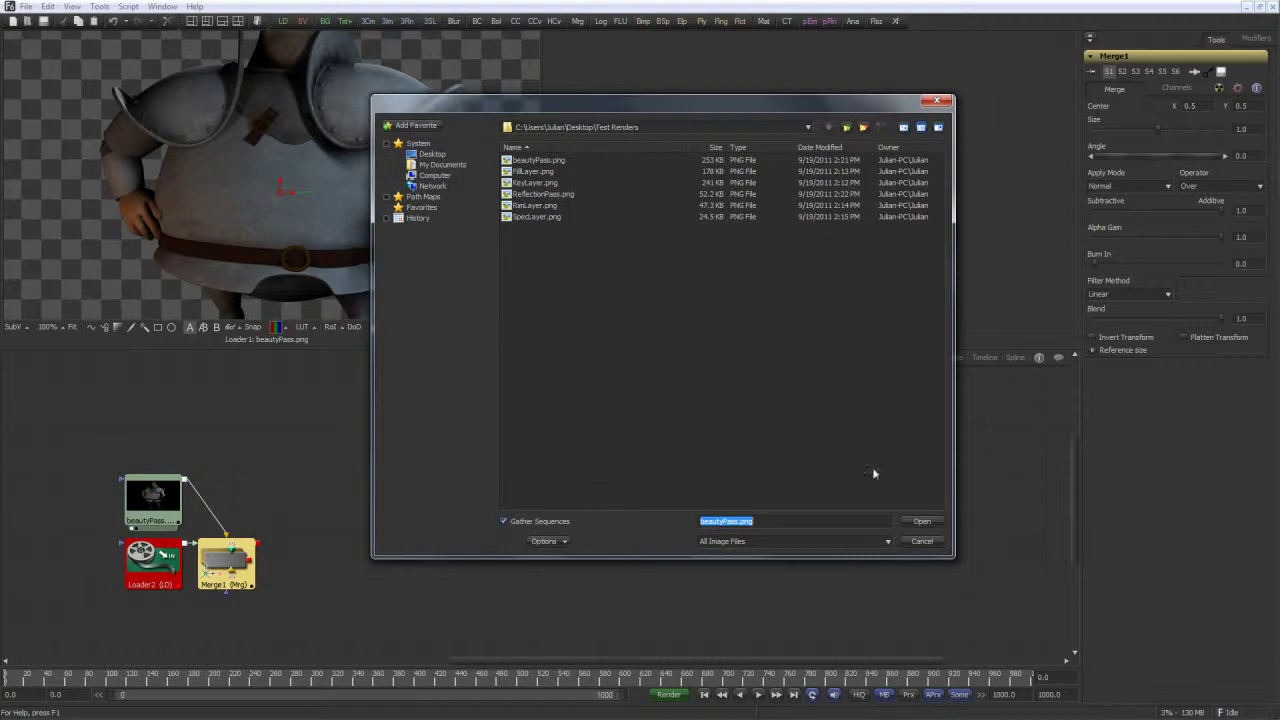
click(930, 543)
click(277, 525)
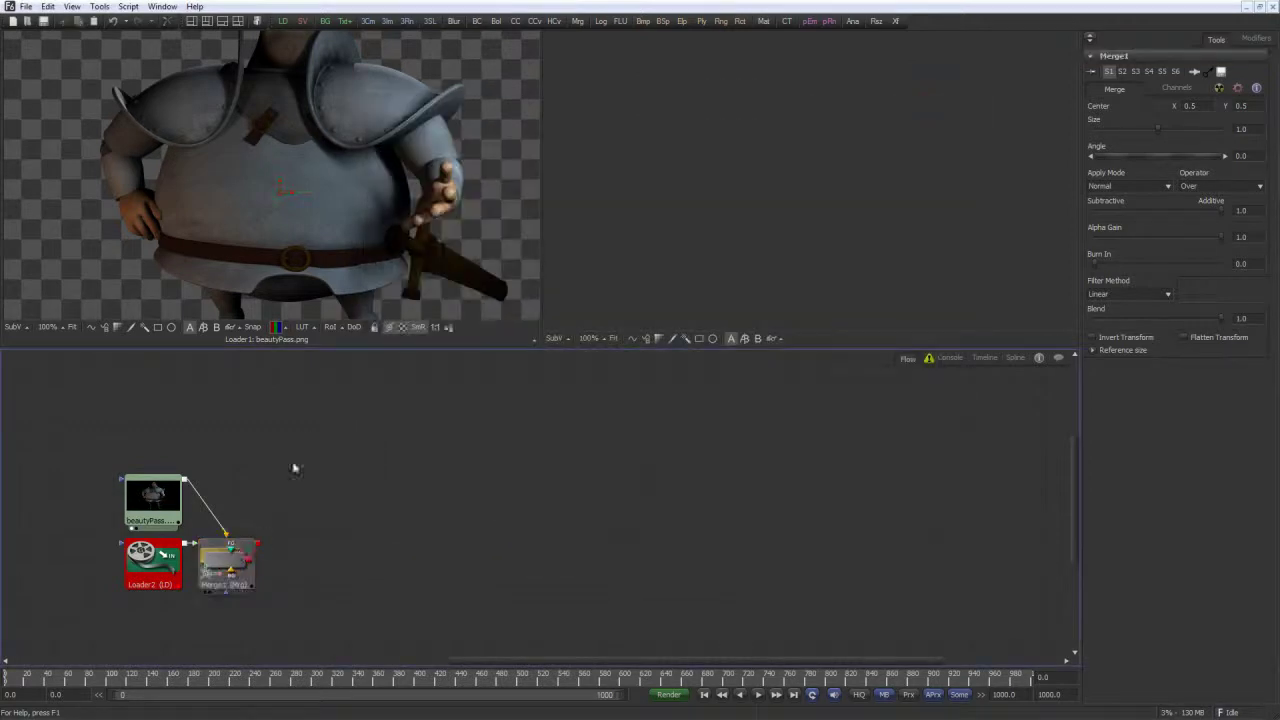
click(236, 555)
key(Delete)
click(155, 562)
key(Delete)
Move the beautyPass loader up, then load FillLayer.png in a separate, unconnected loader placed directly below it
drag(150, 503, 129, 410)
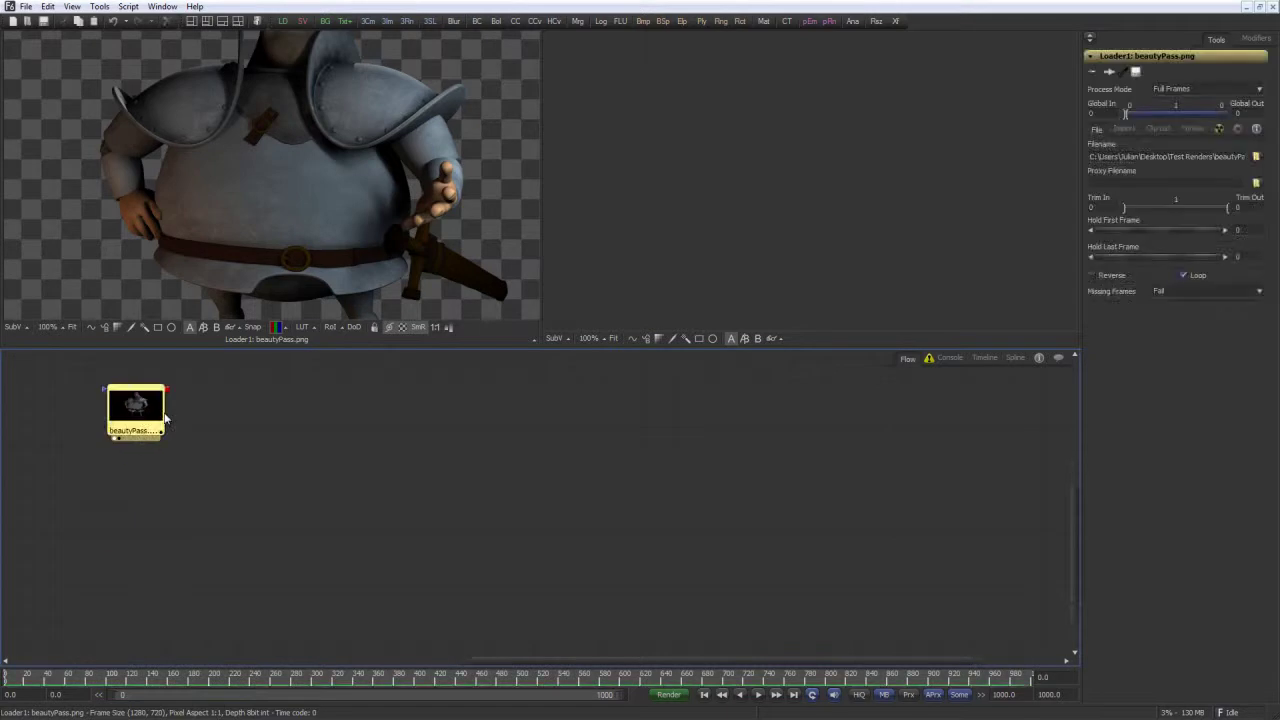
click(235, 412)
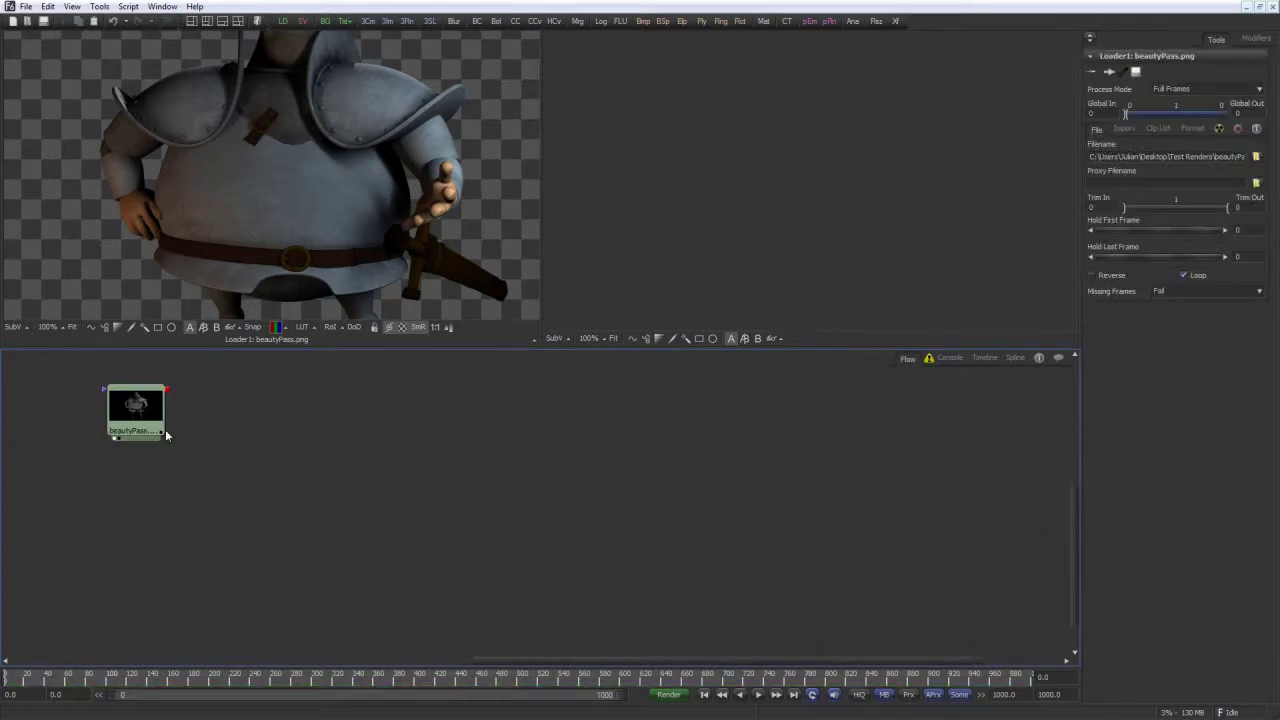
click(288, 24)
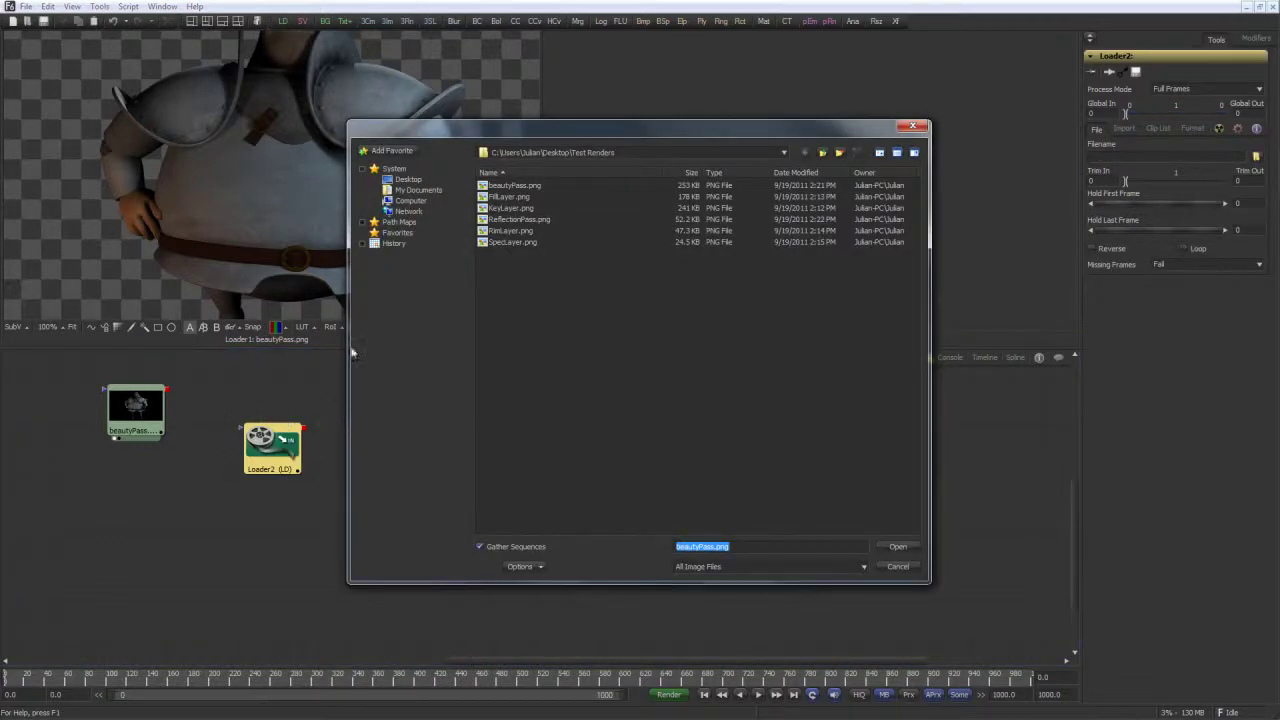
click(508, 197)
click(895, 545)
drag(271, 455, 136, 470)
click(244, 465)
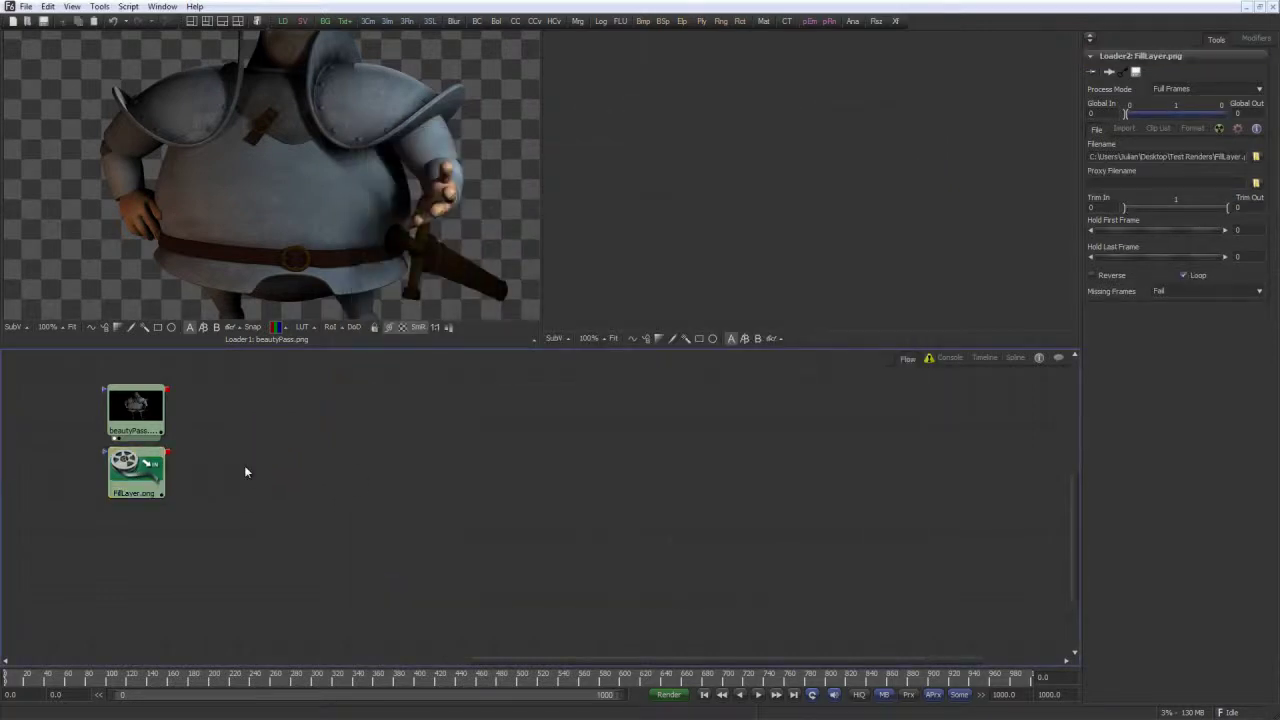
Load KeyLayer.png and ReflectionPass.png in separate loaders, placing the KeyLayer loader below the FillLayer loader
click(283, 21)
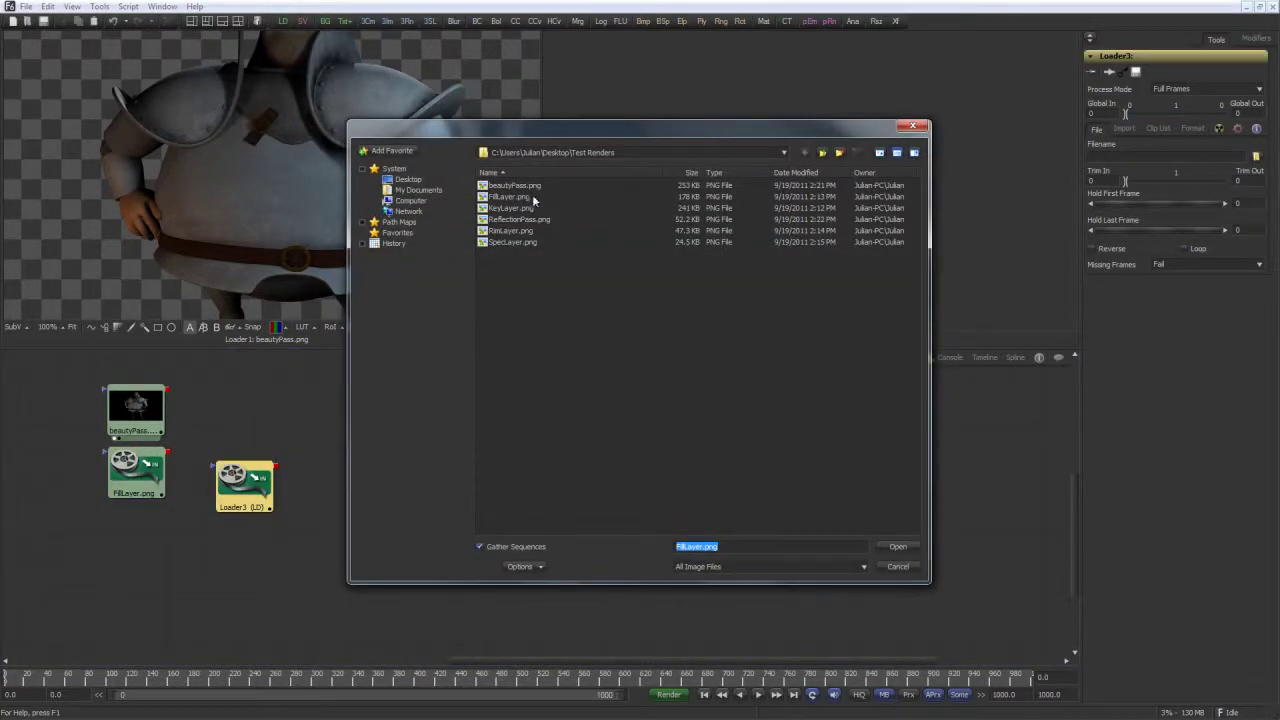
double_click(520, 206)
drag(244, 485, 120, 557)
click(230, 468)
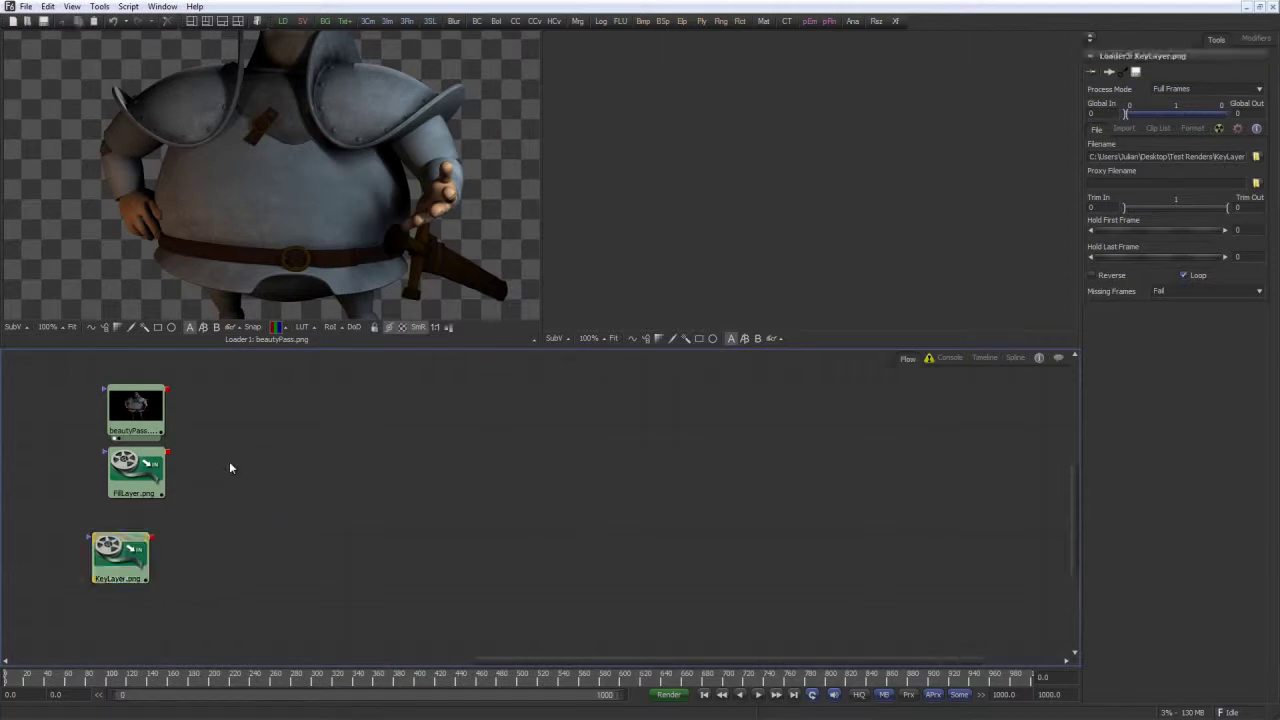
click(283, 21)
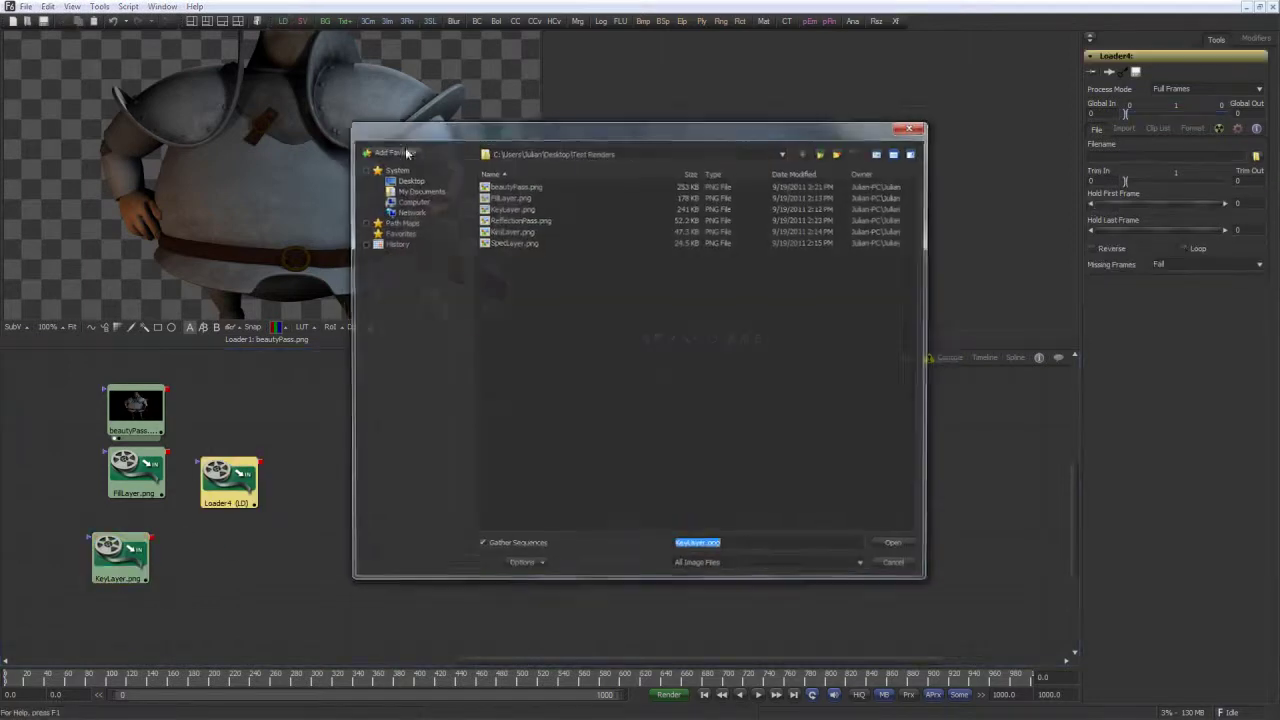
double_click(514, 220)
Load RimLayer.png and SpecLayer.png in two more unconnected loaders
click(370, 443)
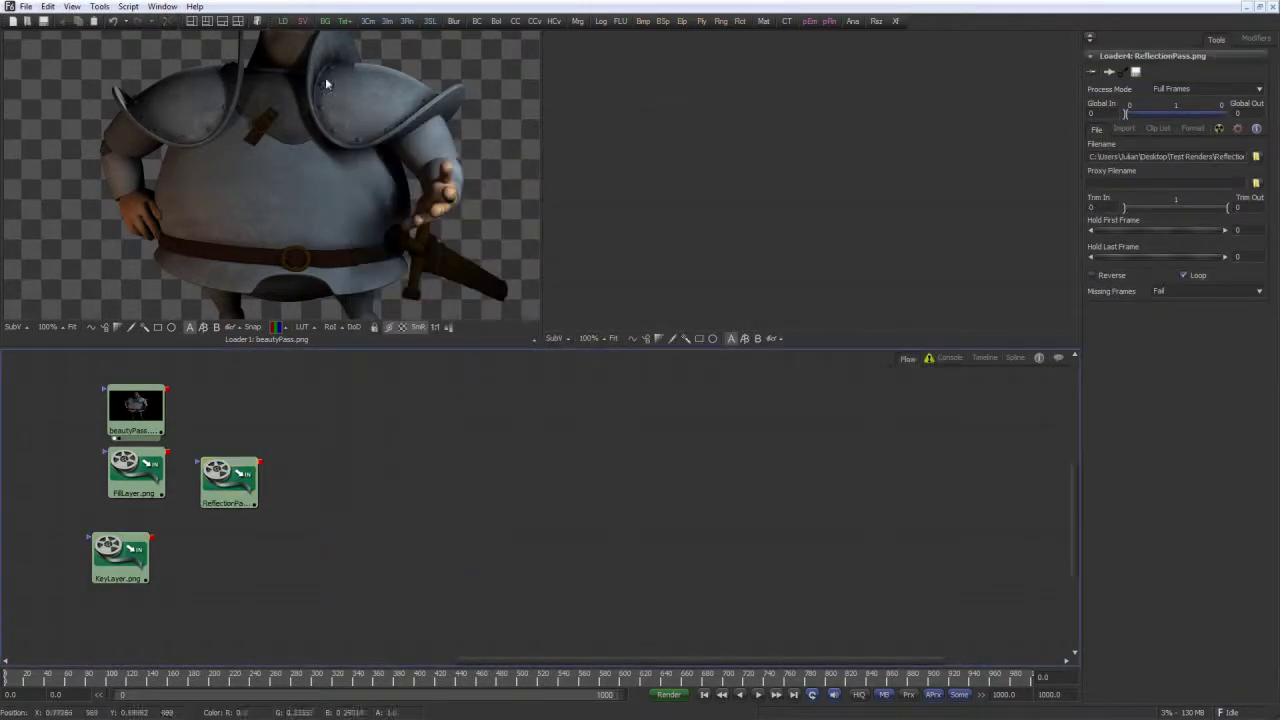
click(283, 21)
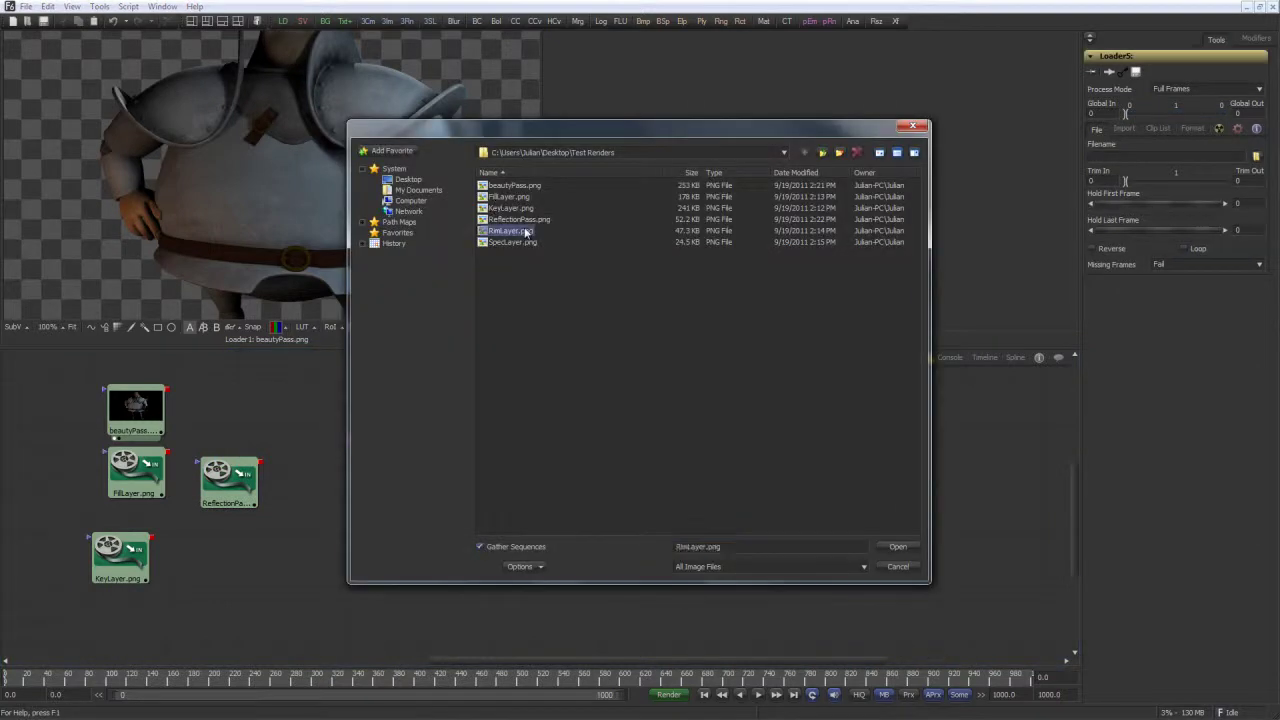
key(Escape)
click(303, 451)
click(283, 21)
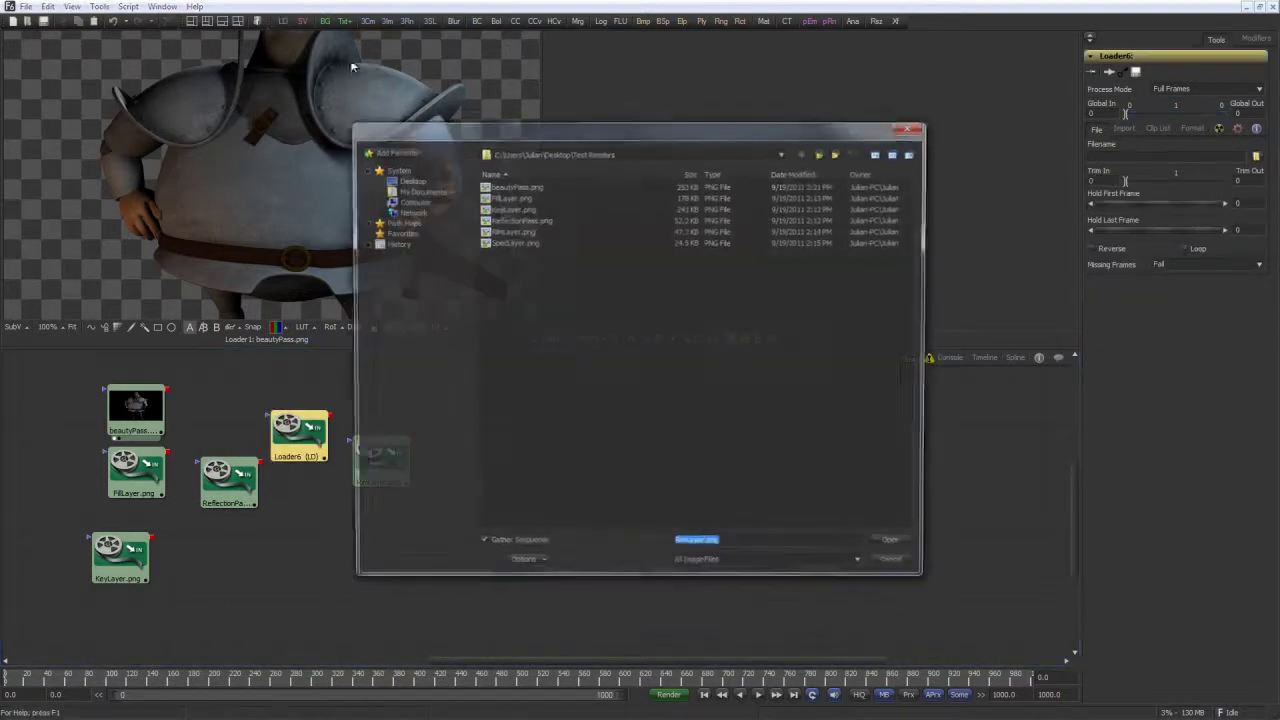
double_click(514, 242)
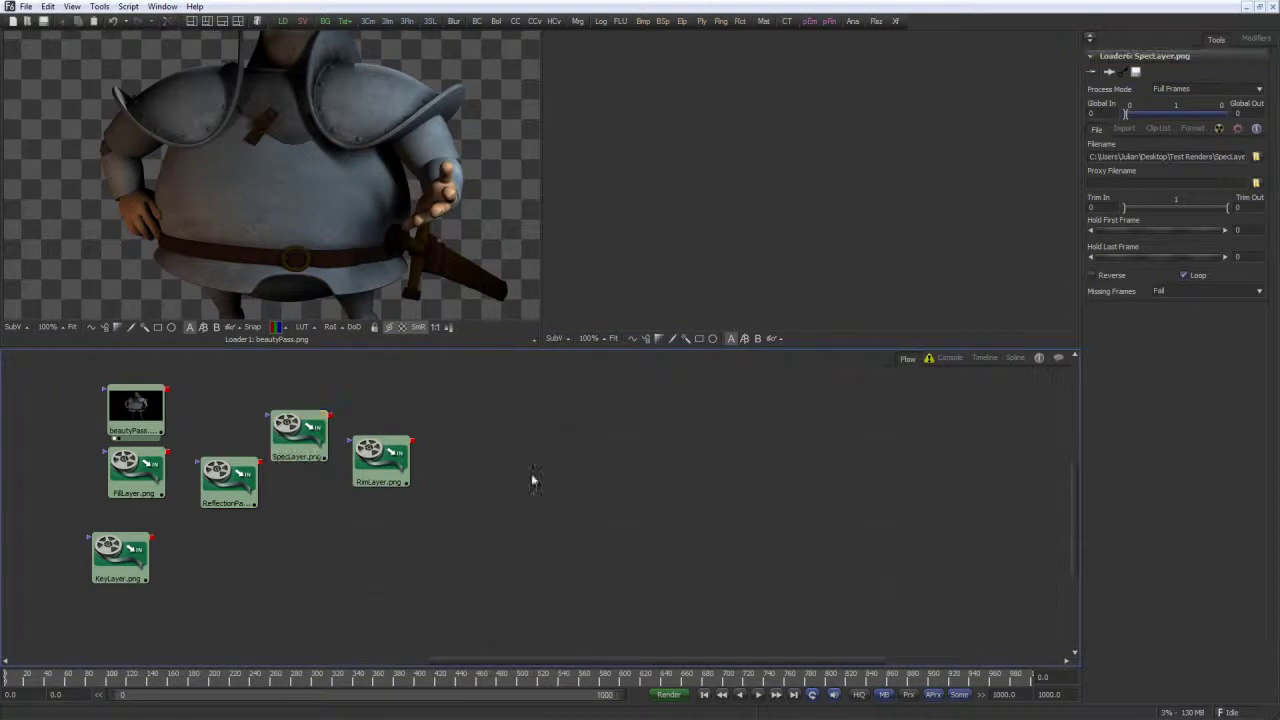
Arrange the loaders in a row as SpecLayer, RimLayer, KeyLayer, ReflectionPass and FillLayer, with beautyPass below the start of the row
drag(229, 478, 200, 558)
drag(326, 442, 257, 415)
drag(380, 455, 295, 402)
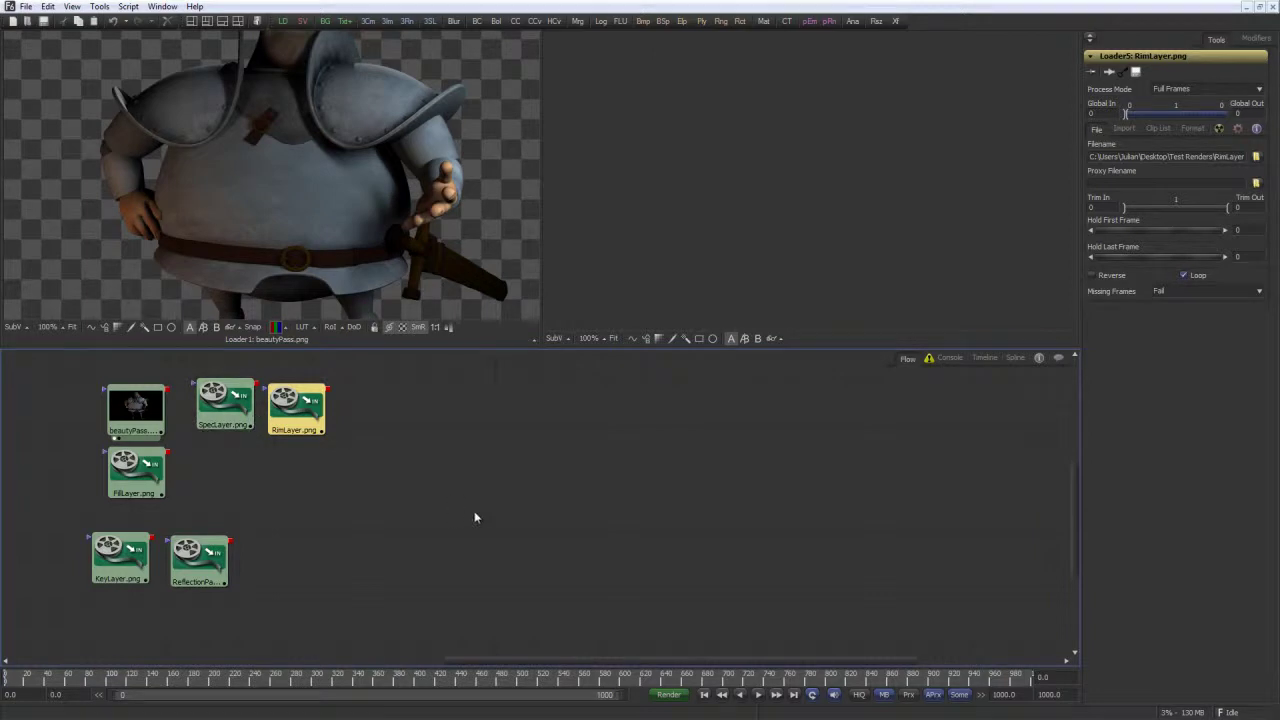
drag(530, 486, 530, 488)
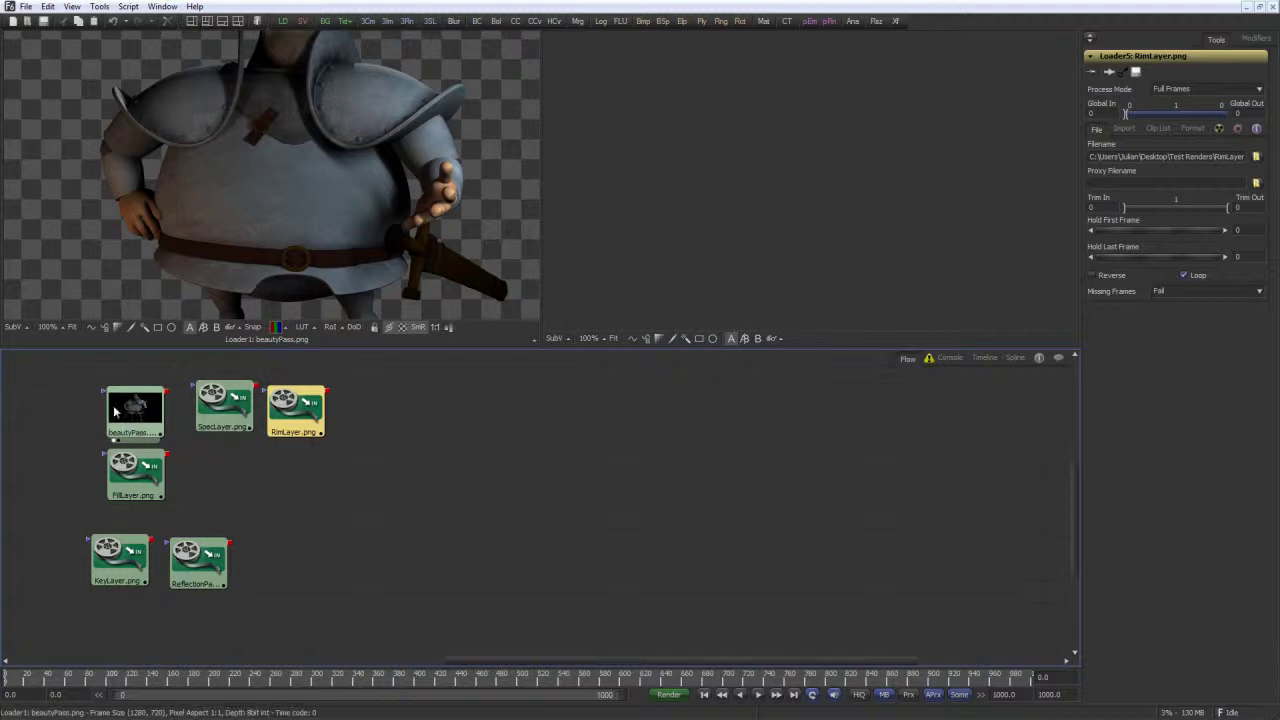
drag(131, 553, 395, 409)
drag(202, 566, 474, 417)
drag(135, 470, 566, 420)
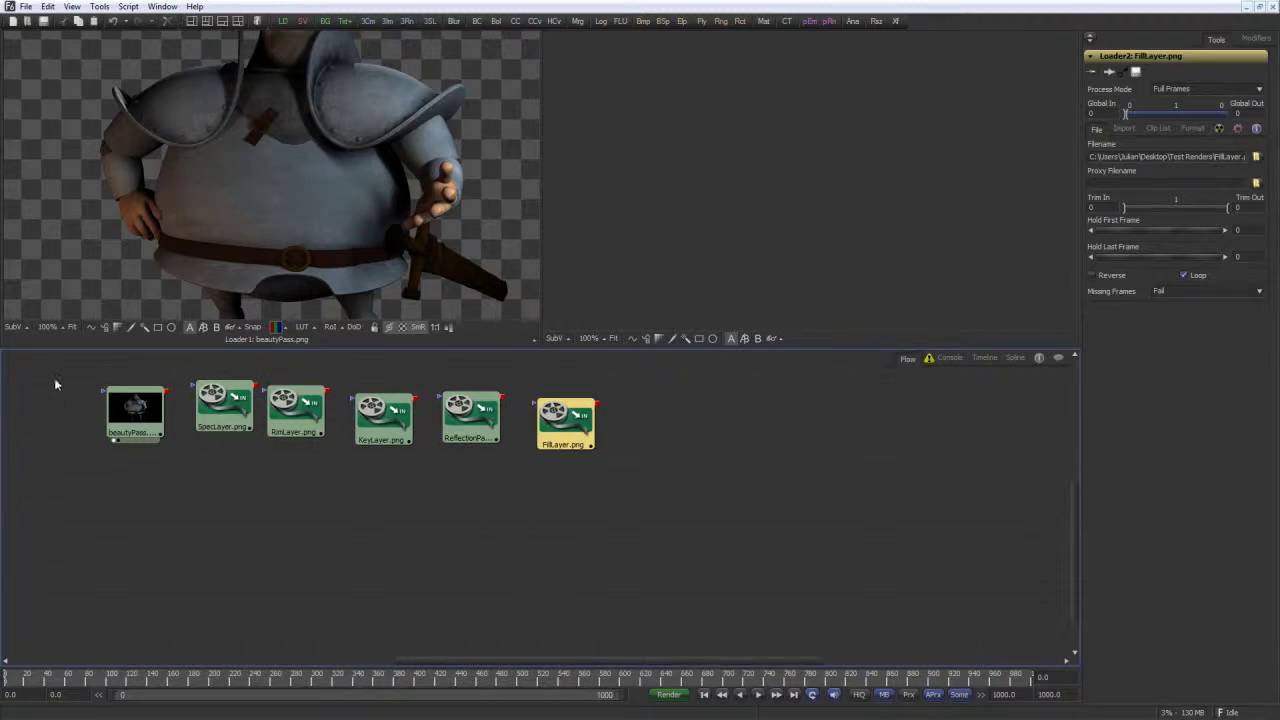
drag(143, 407, 119, 537)
Add an unconnected Merge node and position it just after the beautyPass loader
click(274, 500)
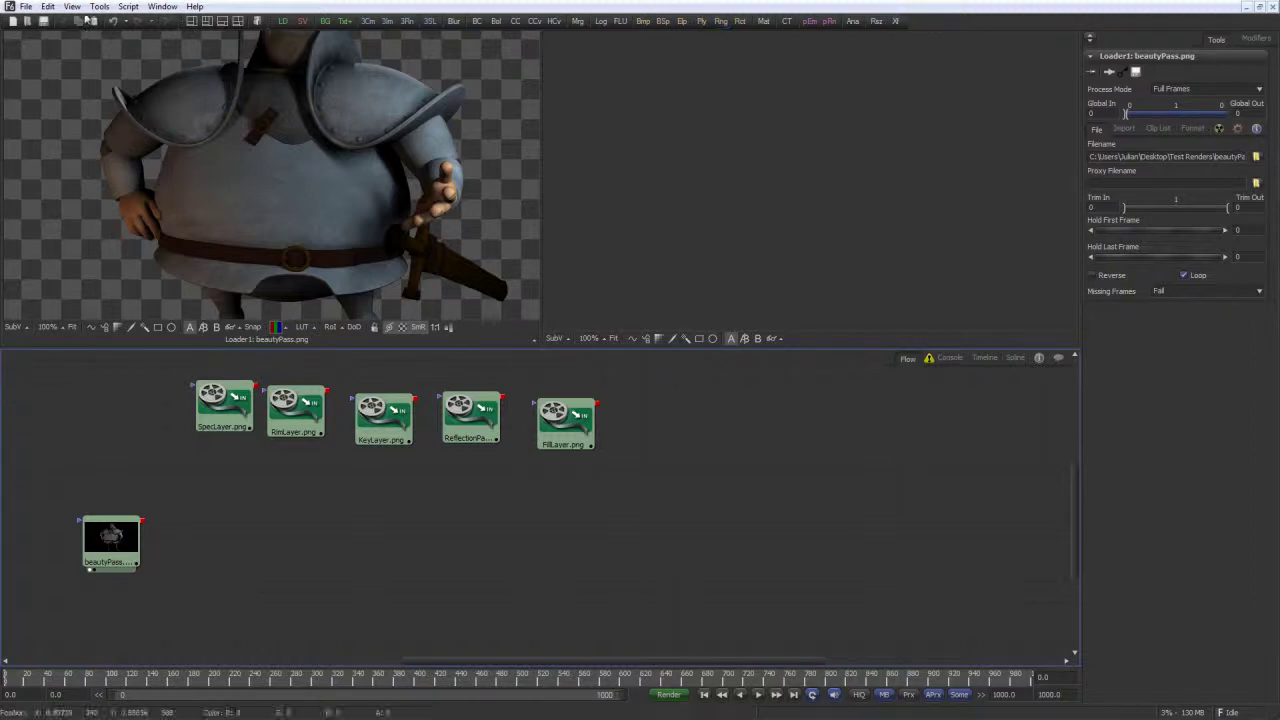
click(101, 8)
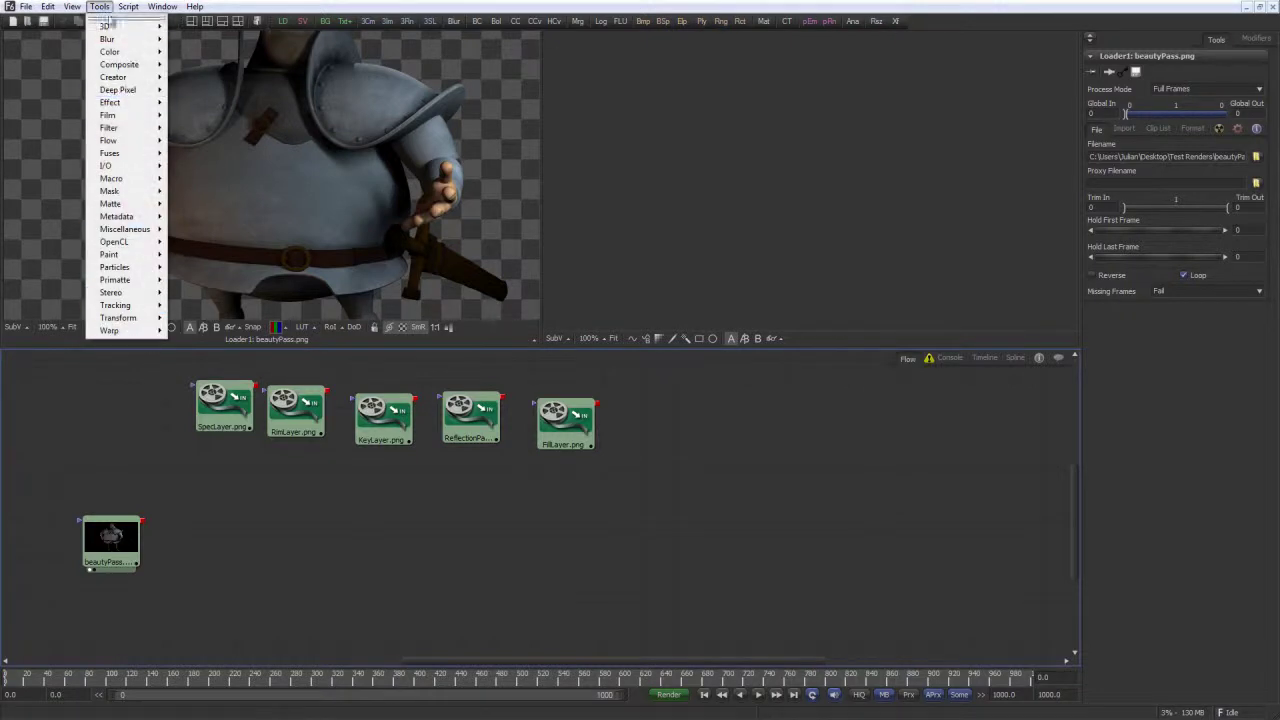
click(106, 8)
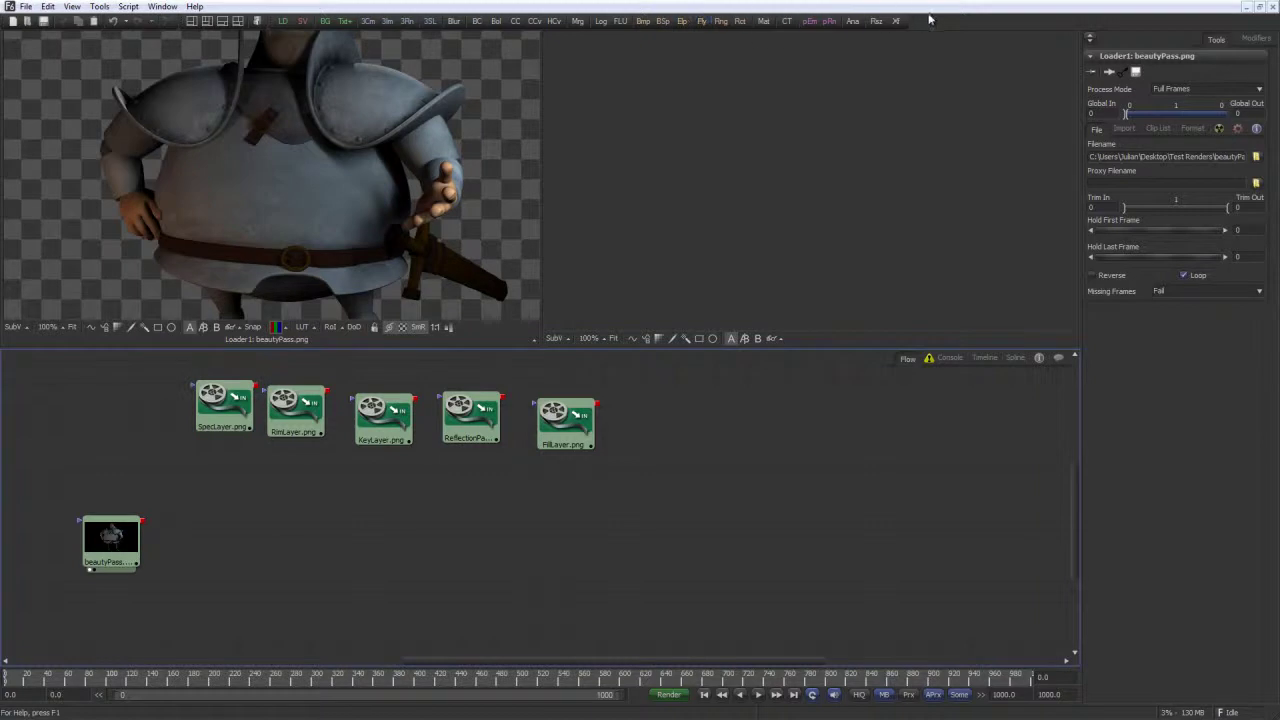
click(579, 22)
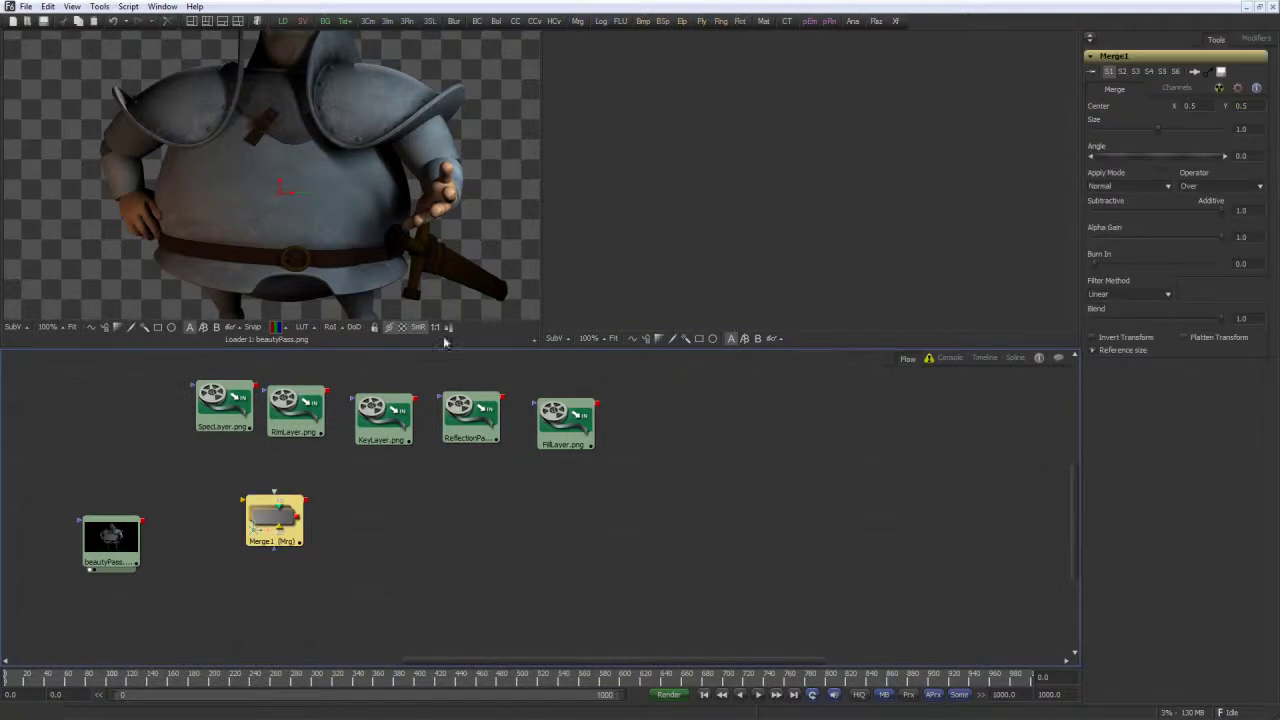
drag(274, 520, 212, 540)
click(165, 488)
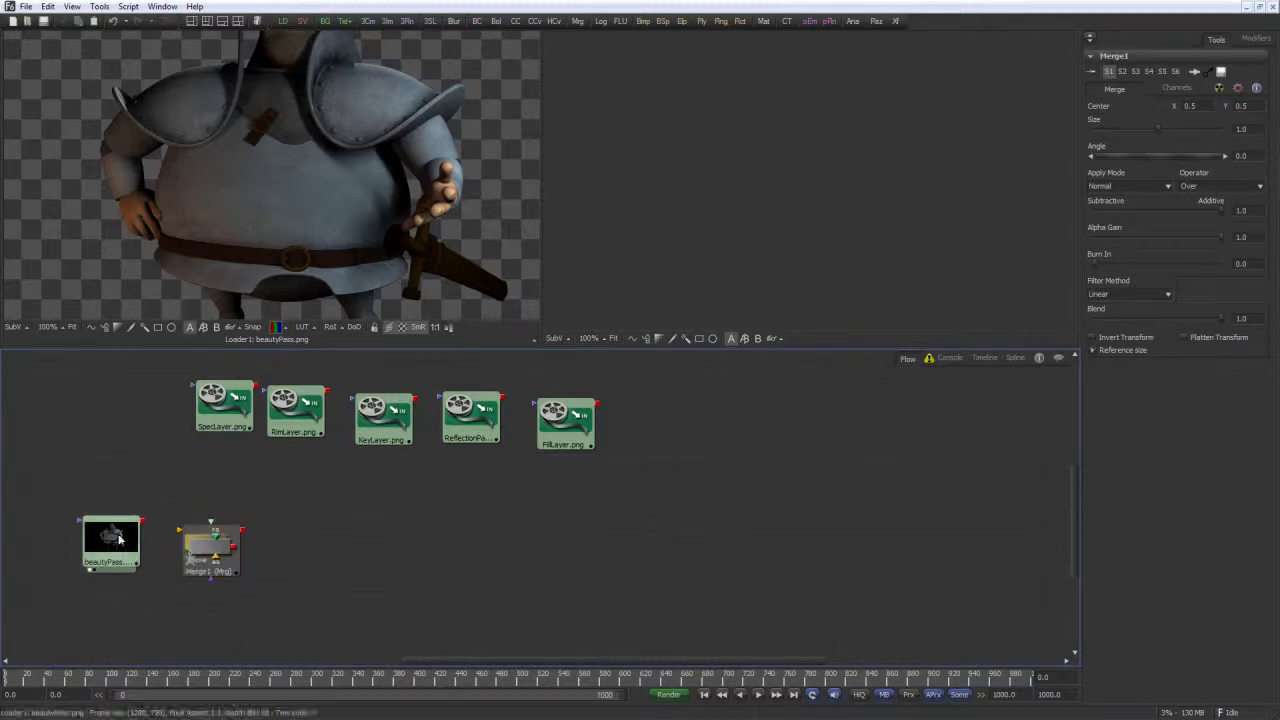
drag(128, 538, 125, 551)
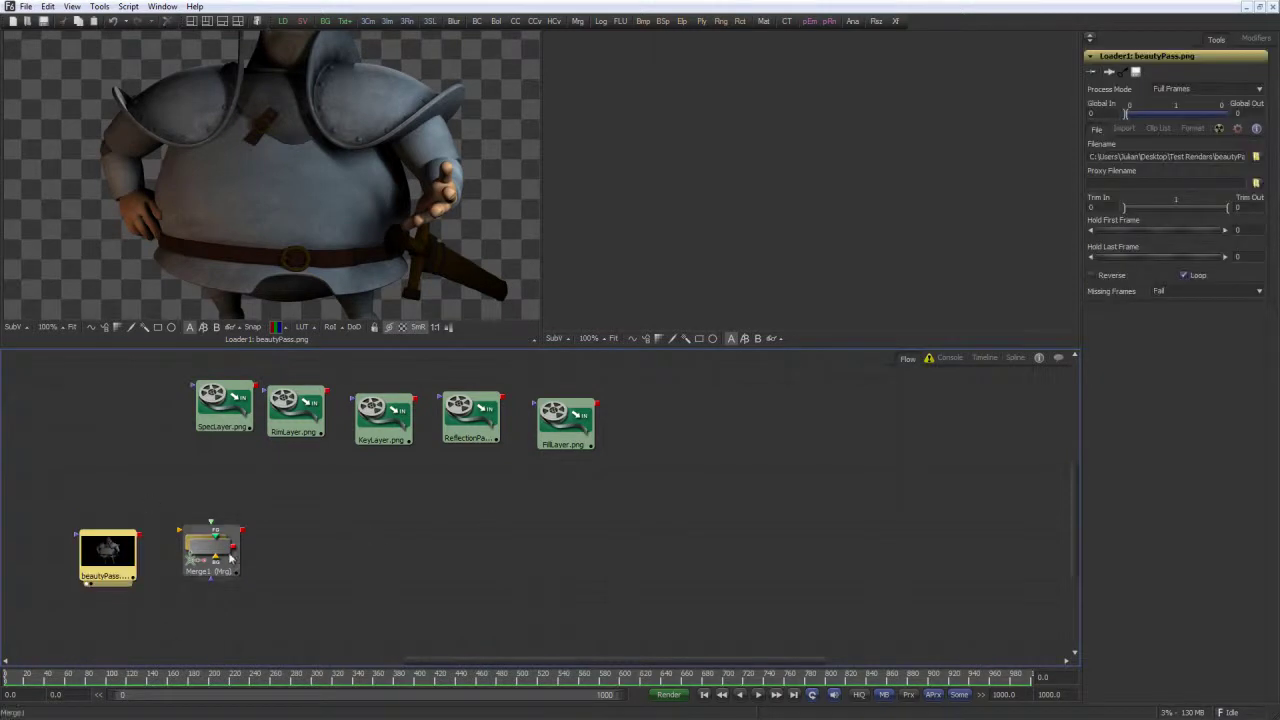
drag(222, 554, 222, 577)
click(212, 501)
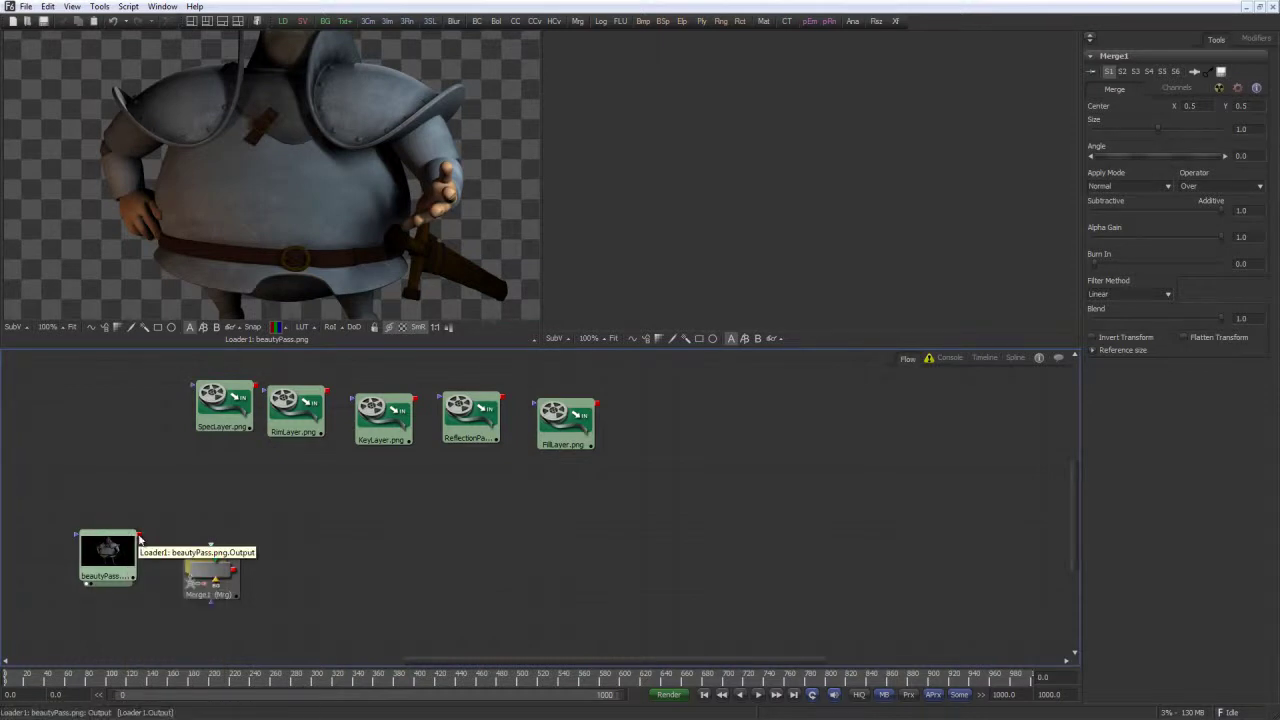
Connect the beautyPass output to the Merge node's yellow background input and line up the two nodes
drag(139, 535, 180, 562)
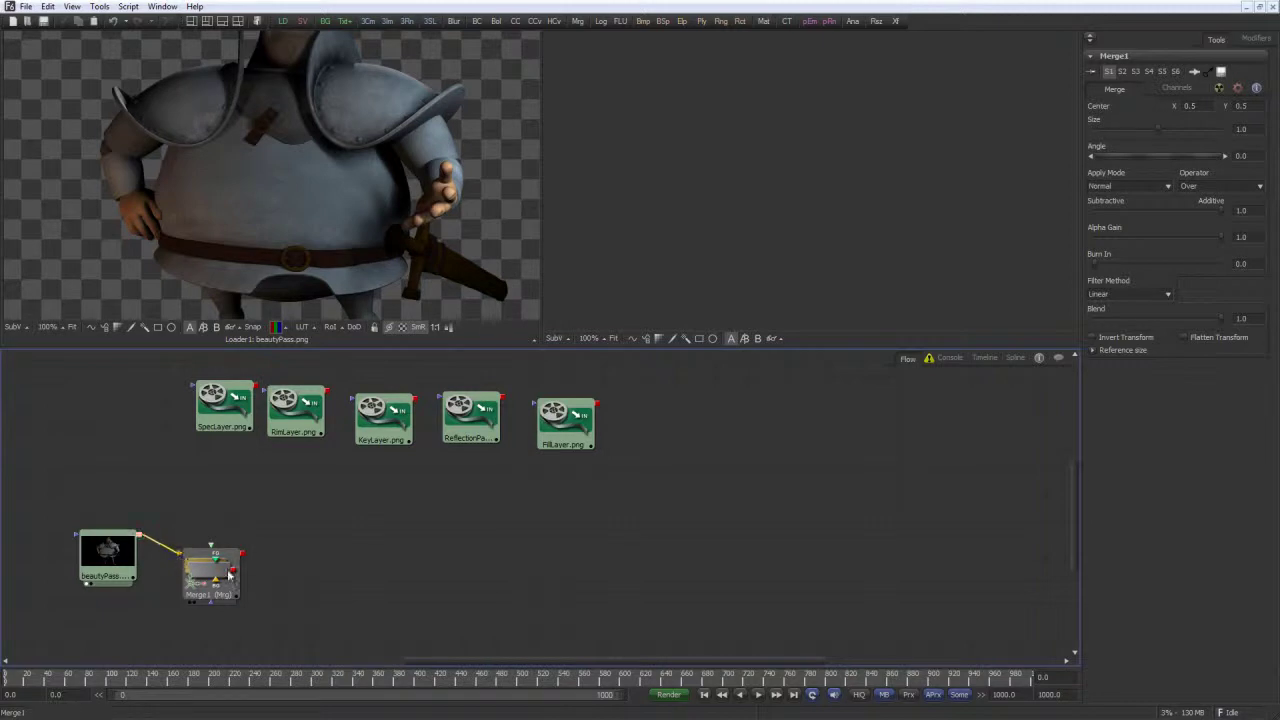
drag(228, 573, 229, 566)
drag(106, 554, 95, 556)
drag(220, 580, 220, 564)
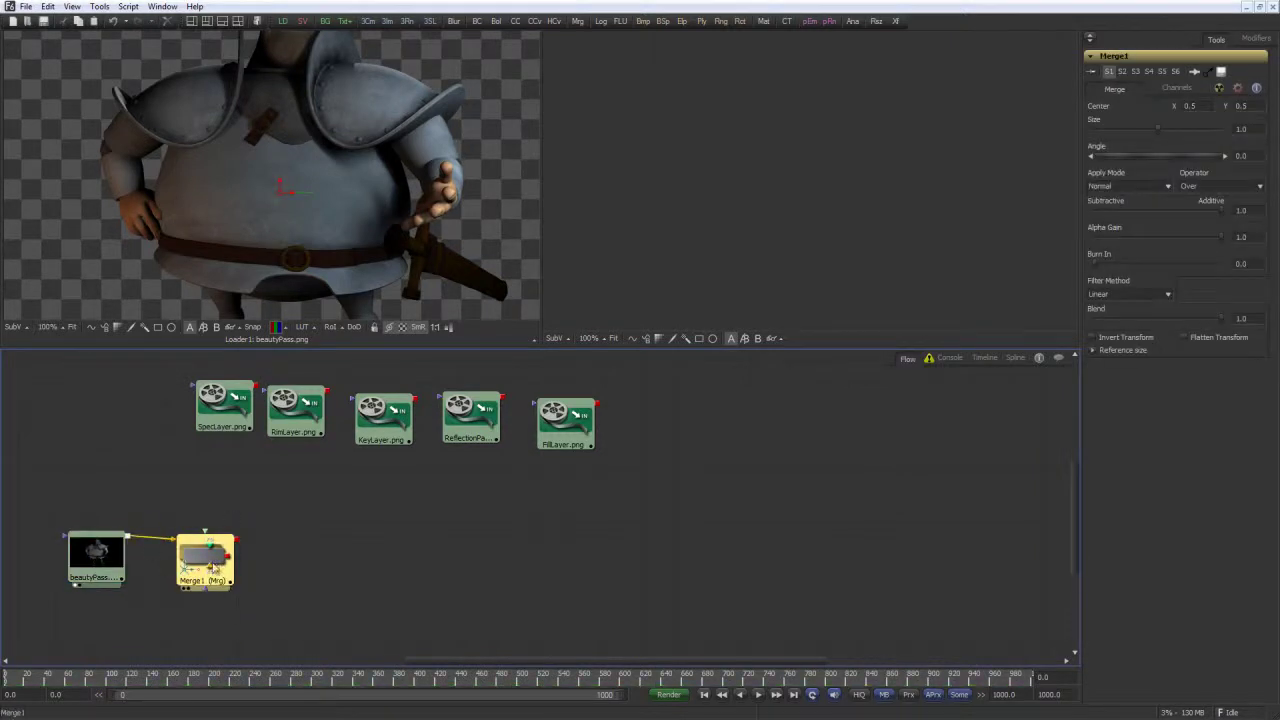
Rearrange the loaders: RimLayer past FillLayer at the row's end, KeyLayer down above the Merge node, and SpecLayer beside ReflectionPass
click(251, 513)
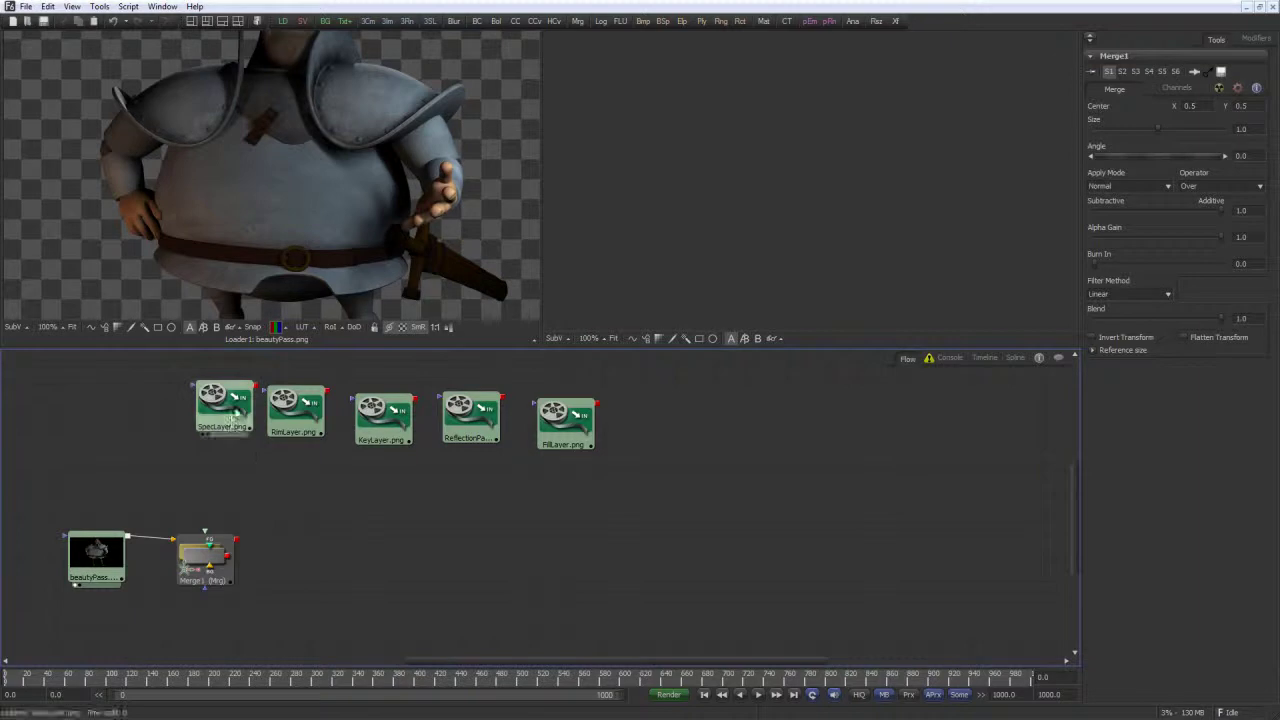
drag(294, 408, 694, 416)
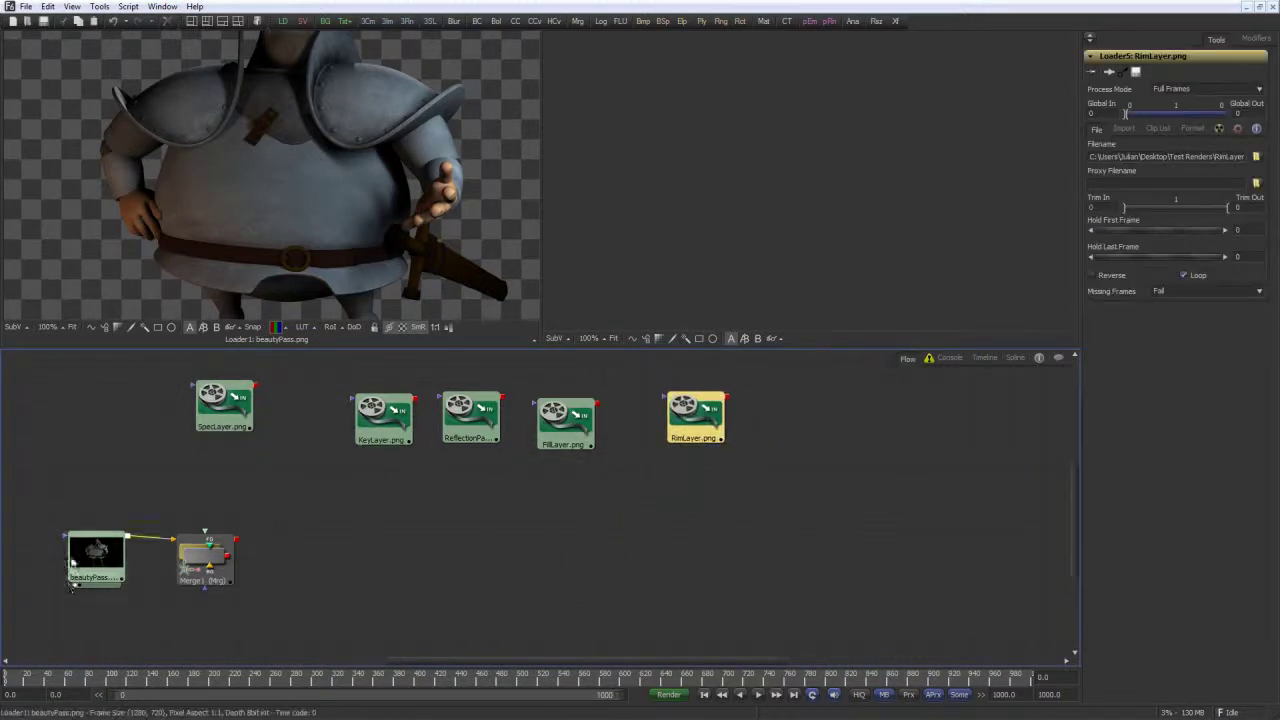
click(95, 558)
drag(411, 443, 222, 511)
drag(224, 395, 400, 395)
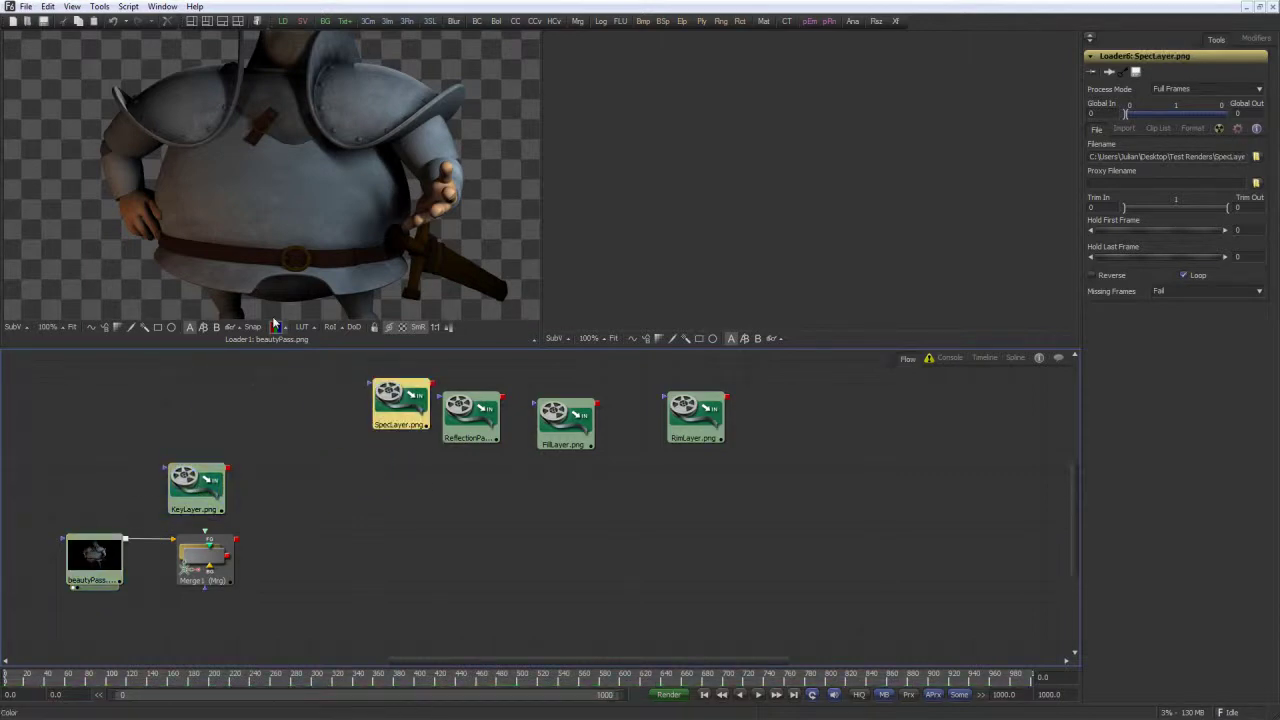
Connect the KeyLayer output to the Merge node's foreground input and place KeyLayer above the beautyPass loader
drag(218, 486, 197, 450)
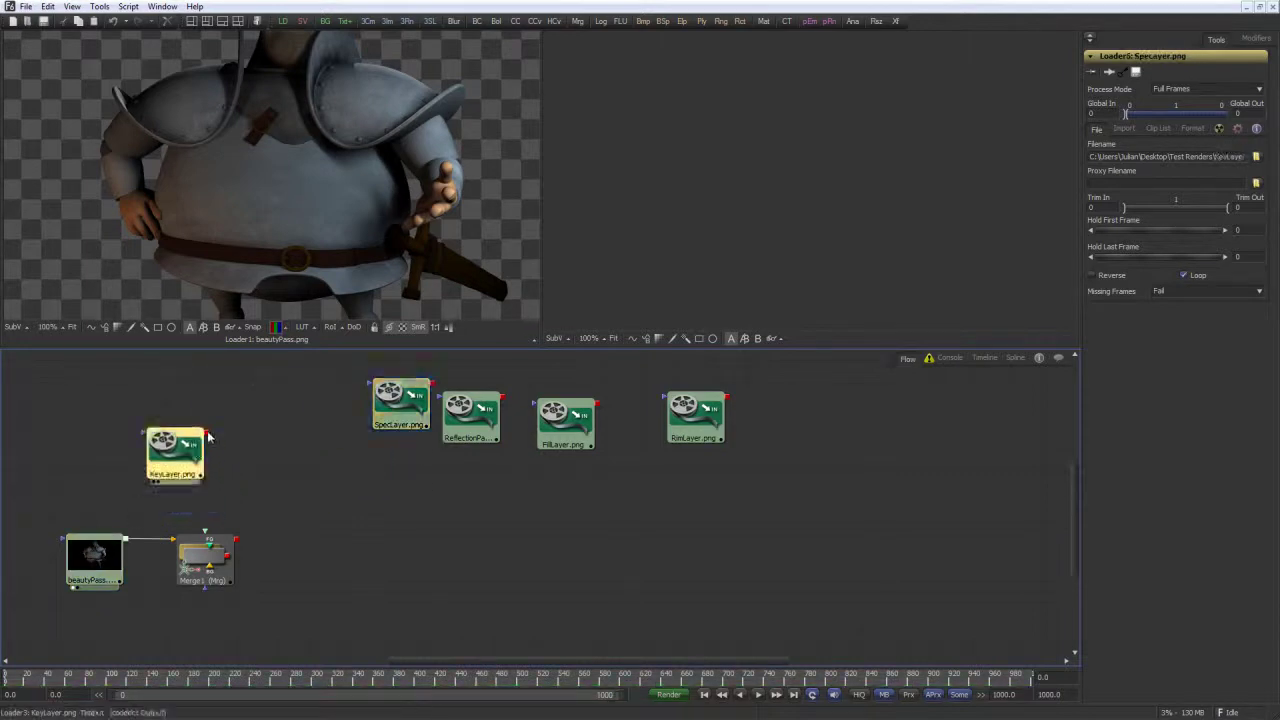
drag(226, 497, 205, 531)
drag(180, 455, 116, 467)
Display the Merge result in the empty second viewer and frame the character similarly in both viewers
drag(210, 563, 623, 276)
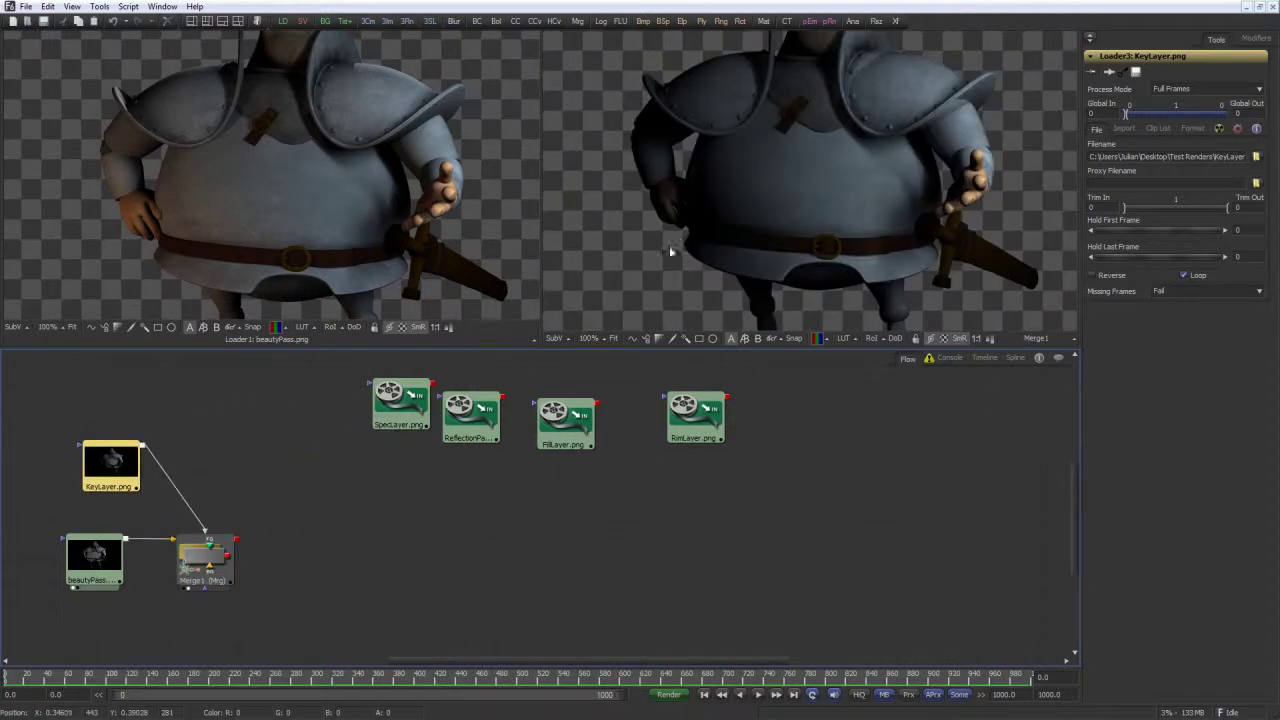
drag(754, 222, 690, 268)
drag(785, 161, 807, 183)
drag(361, 189, 349, 225)
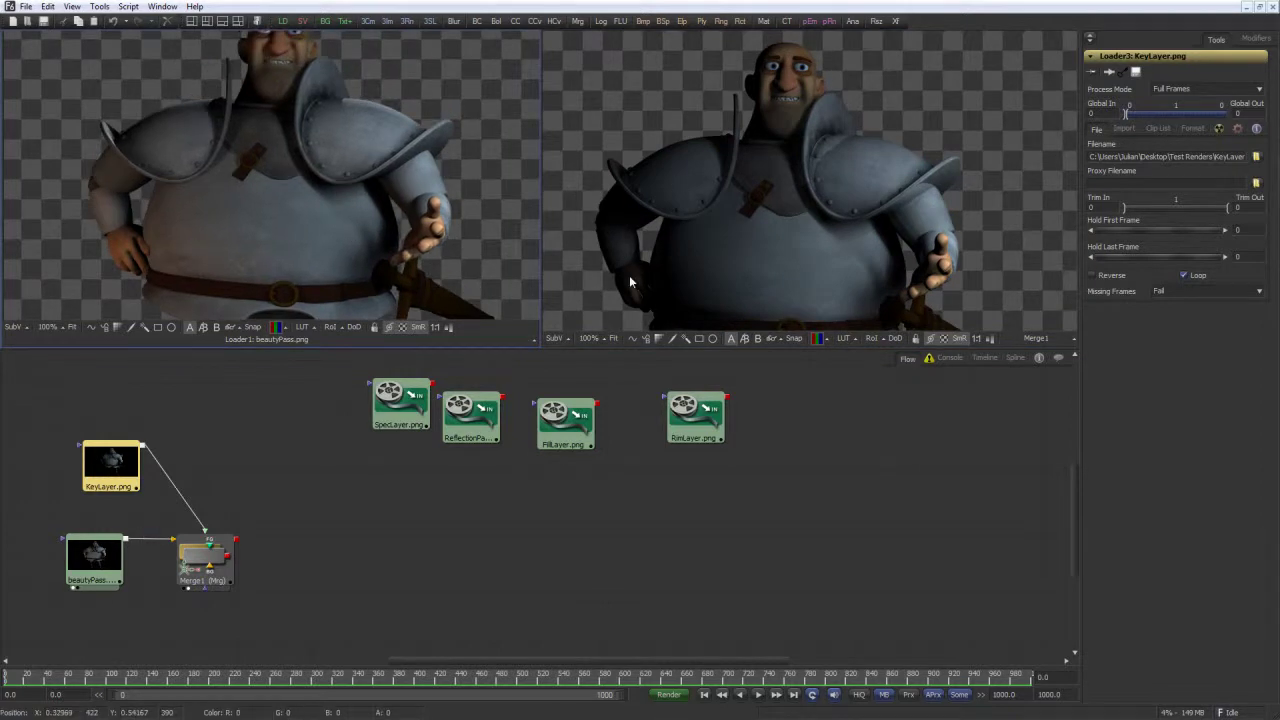
drag(732, 228, 738, 213)
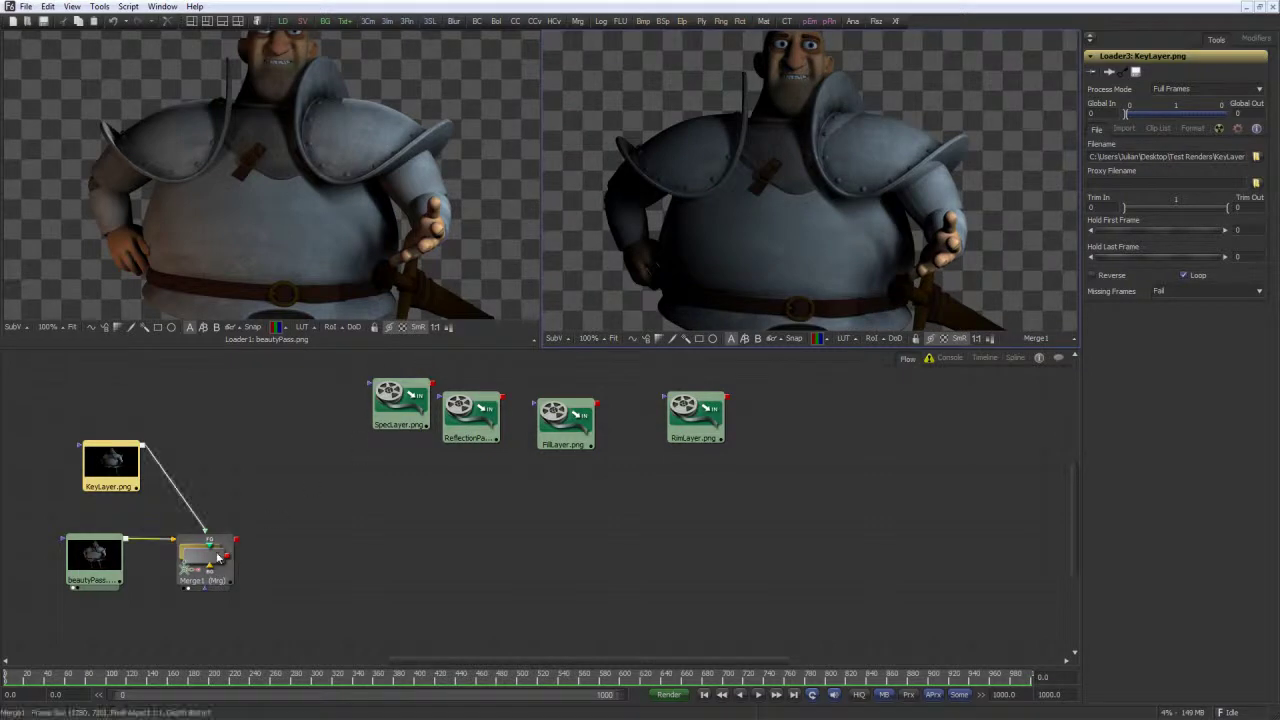
Keep Merge1's Apply Mode at Normal and lower its Alpha Gain to 0.0
drag(214, 552, 206, 552)
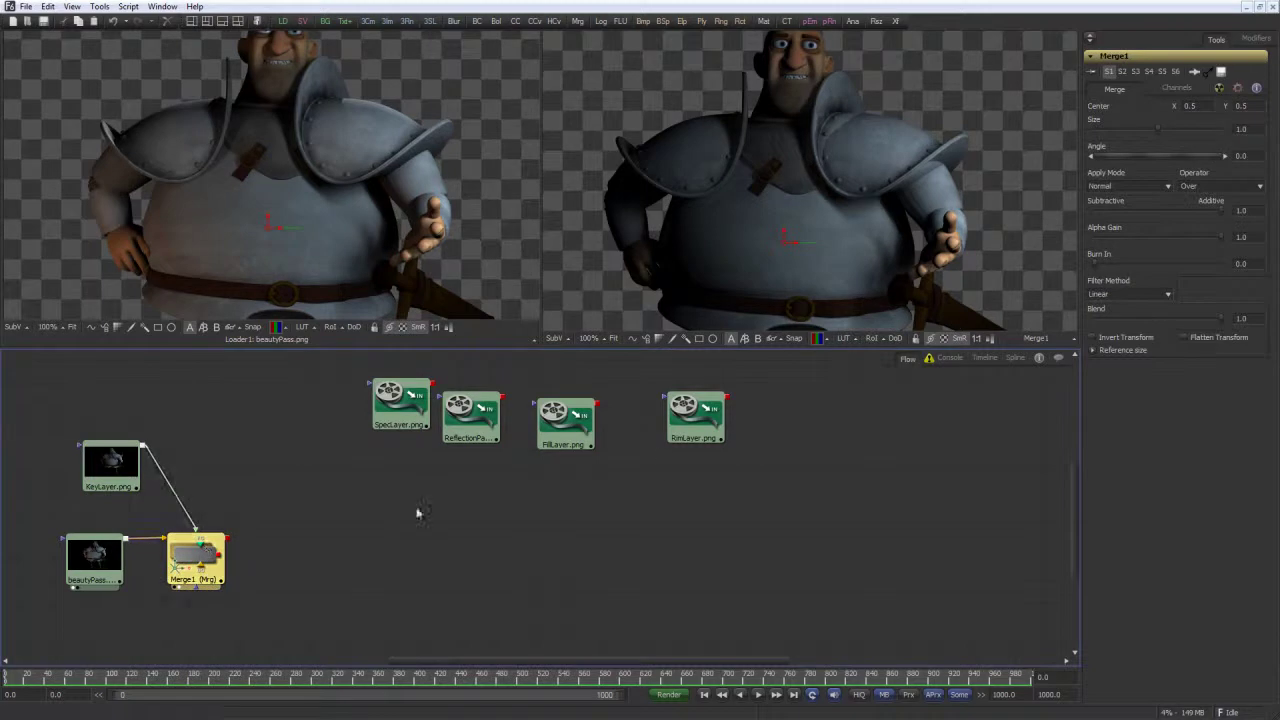
click(1167, 187)
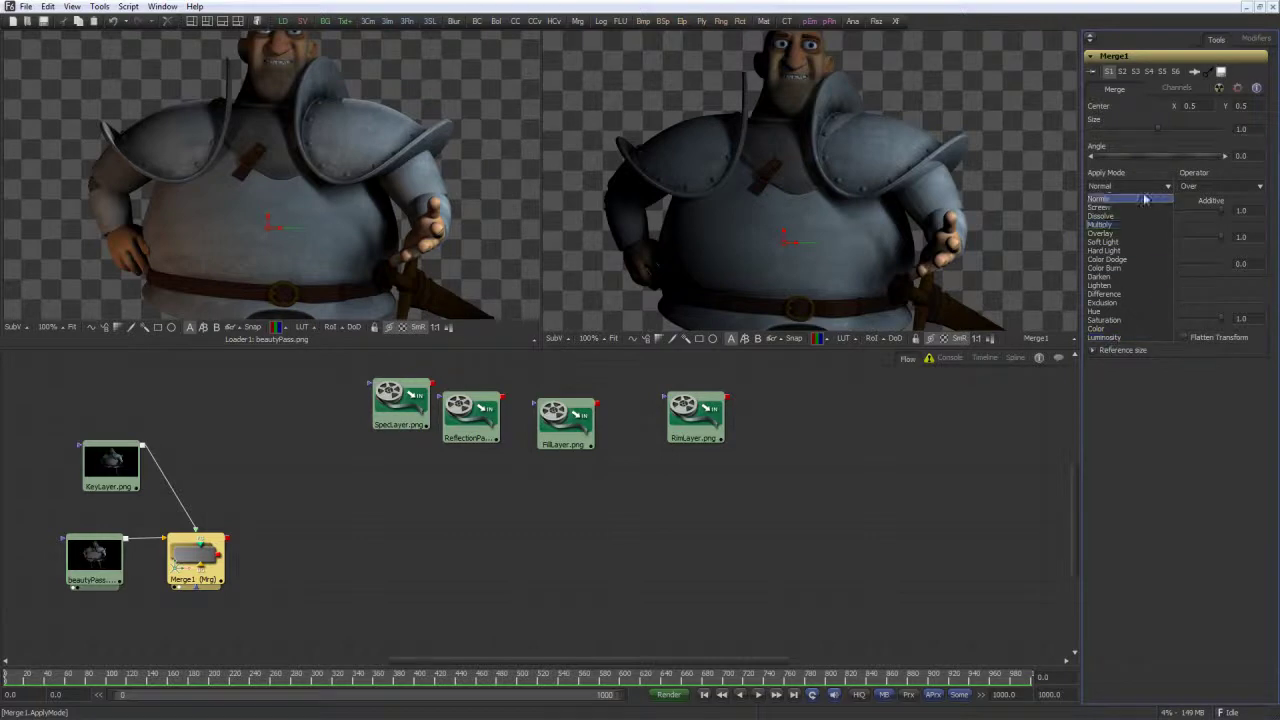
click(1106, 199)
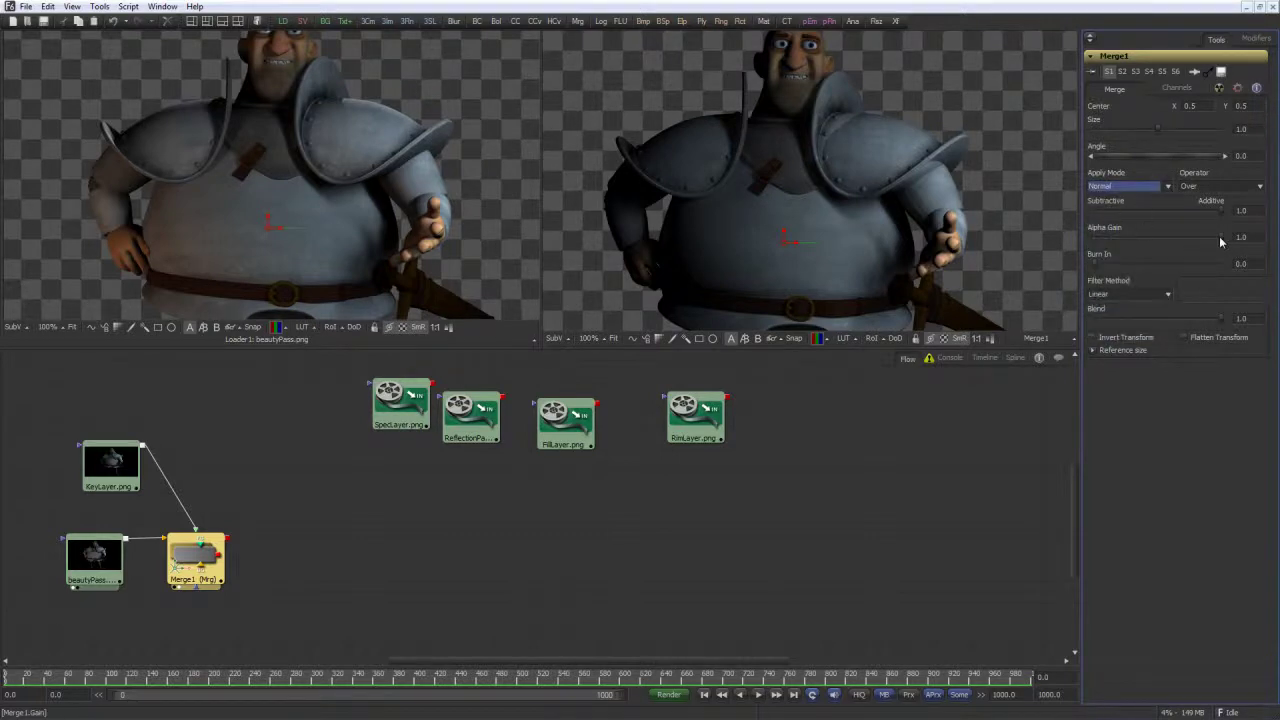
drag(1219, 237, 1106, 242)
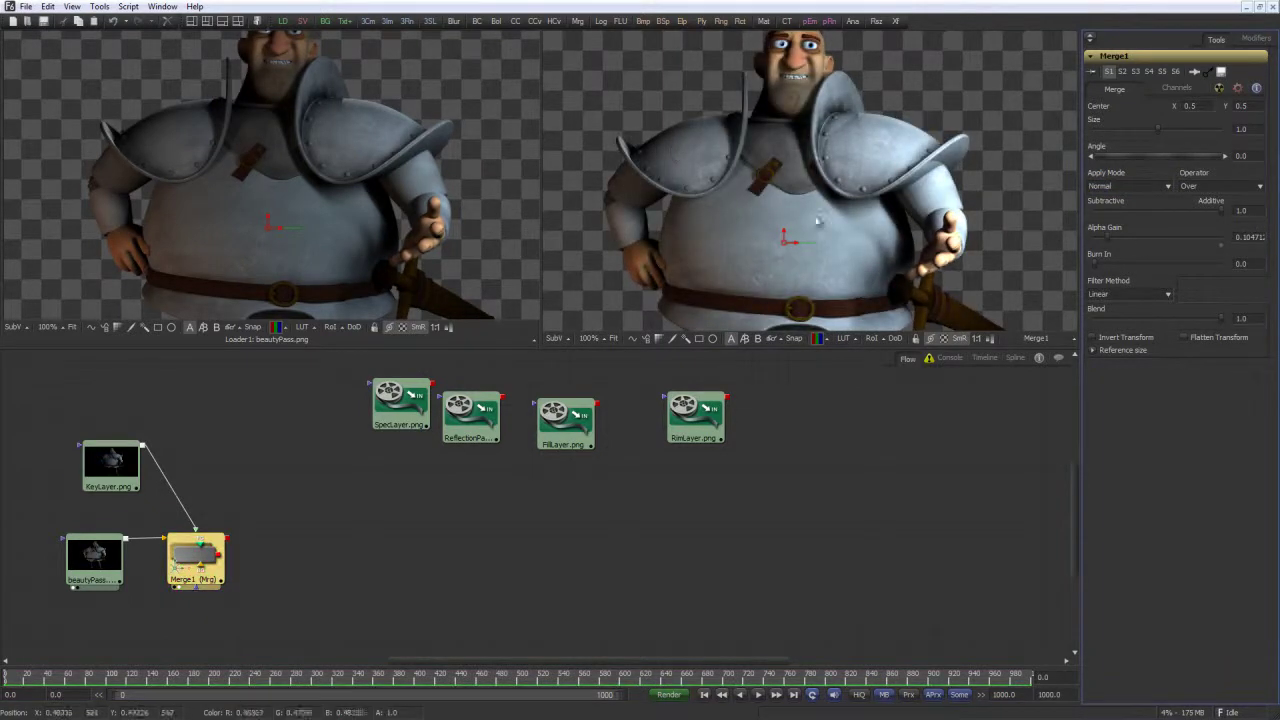
drag(1106, 243, 1090, 242)
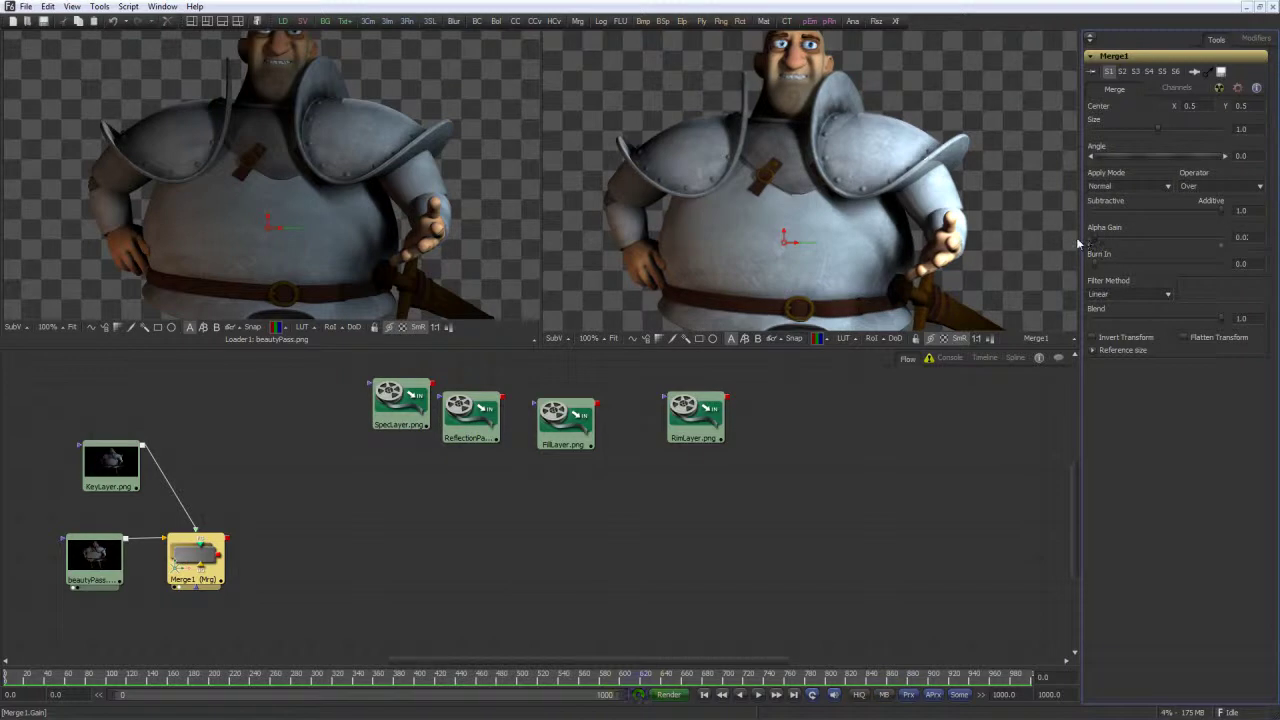
Place the KeyLayer loader directly above Merge1 and move beautyPass slightly away from the Merge node
drag(94, 557, 88, 568)
drag(111, 463, 202, 469)
drag(88, 568, 84, 557)
click(84, 555)
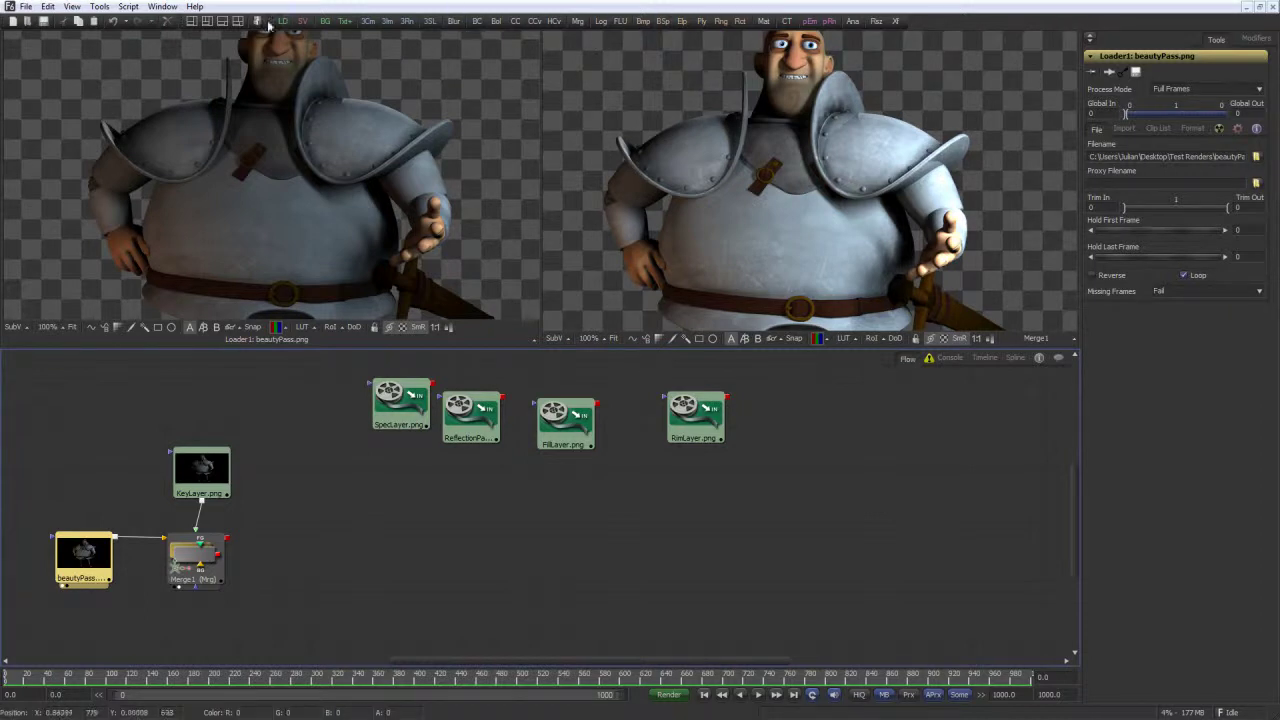
Add a Saver node writing to the file output in the Test Renders folder and move it to the far end of the flow
click(303, 22)
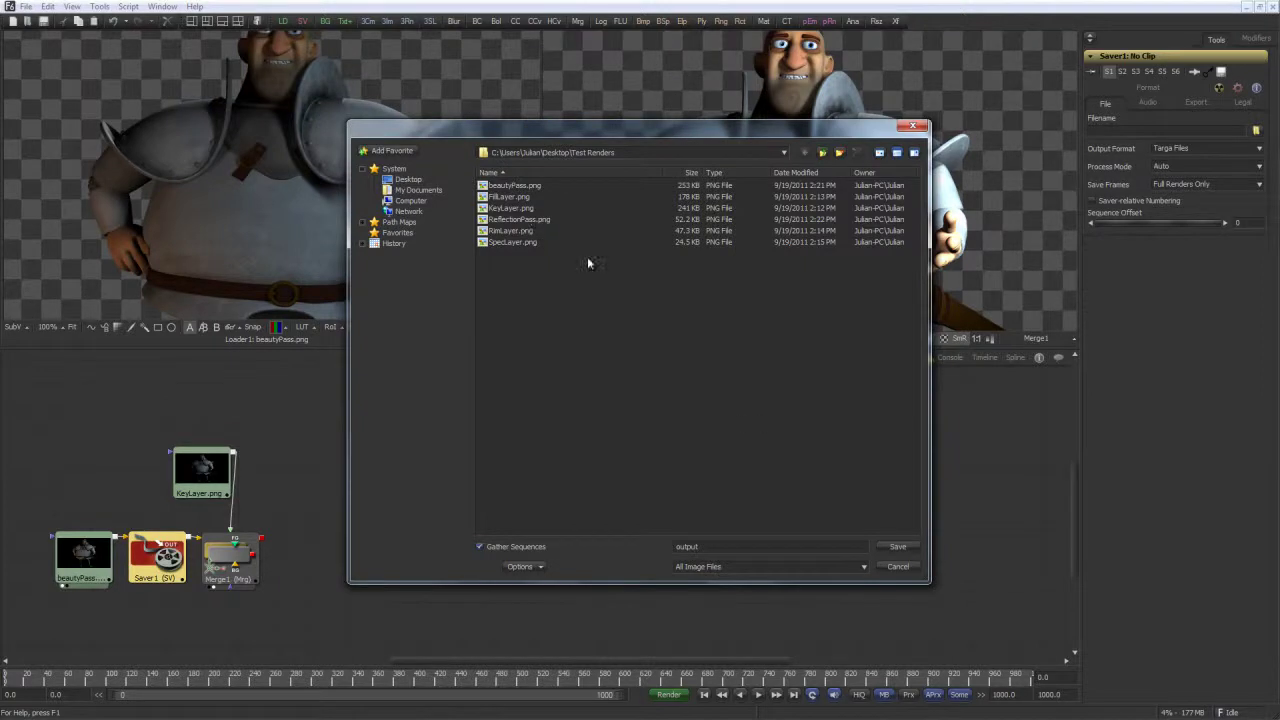
click(898, 547)
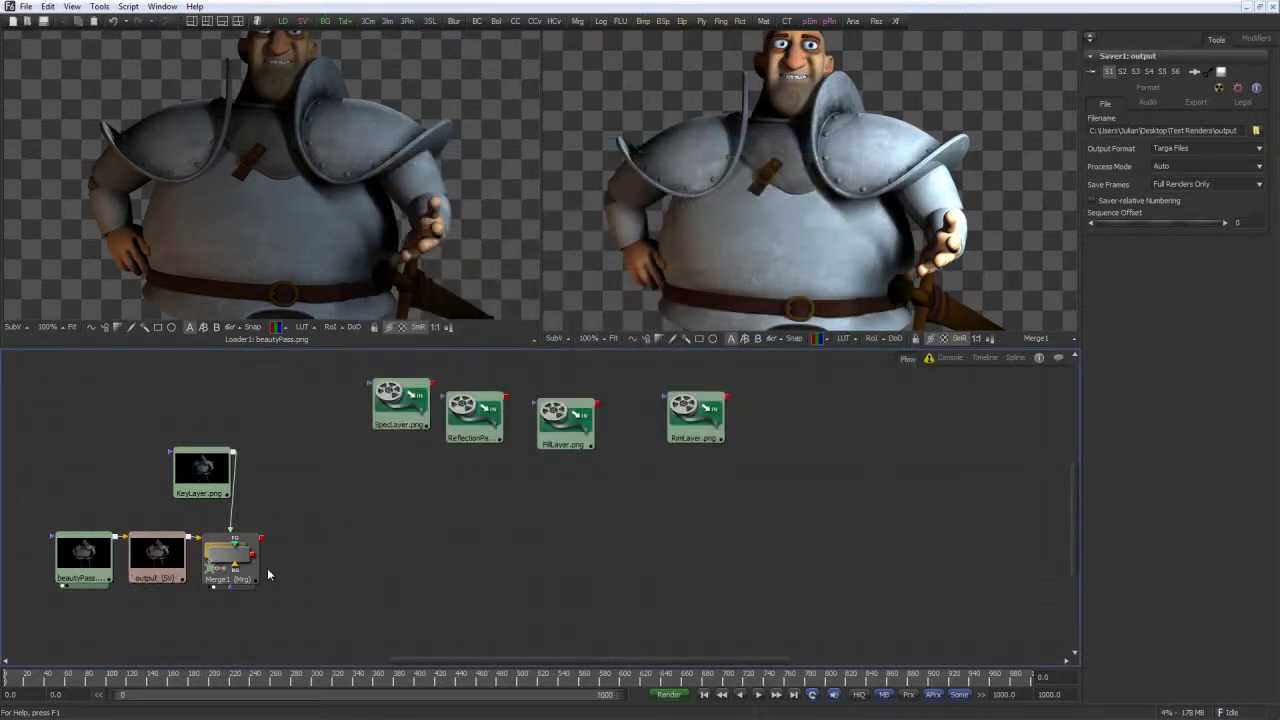
drag(232, 562, 250, 557)
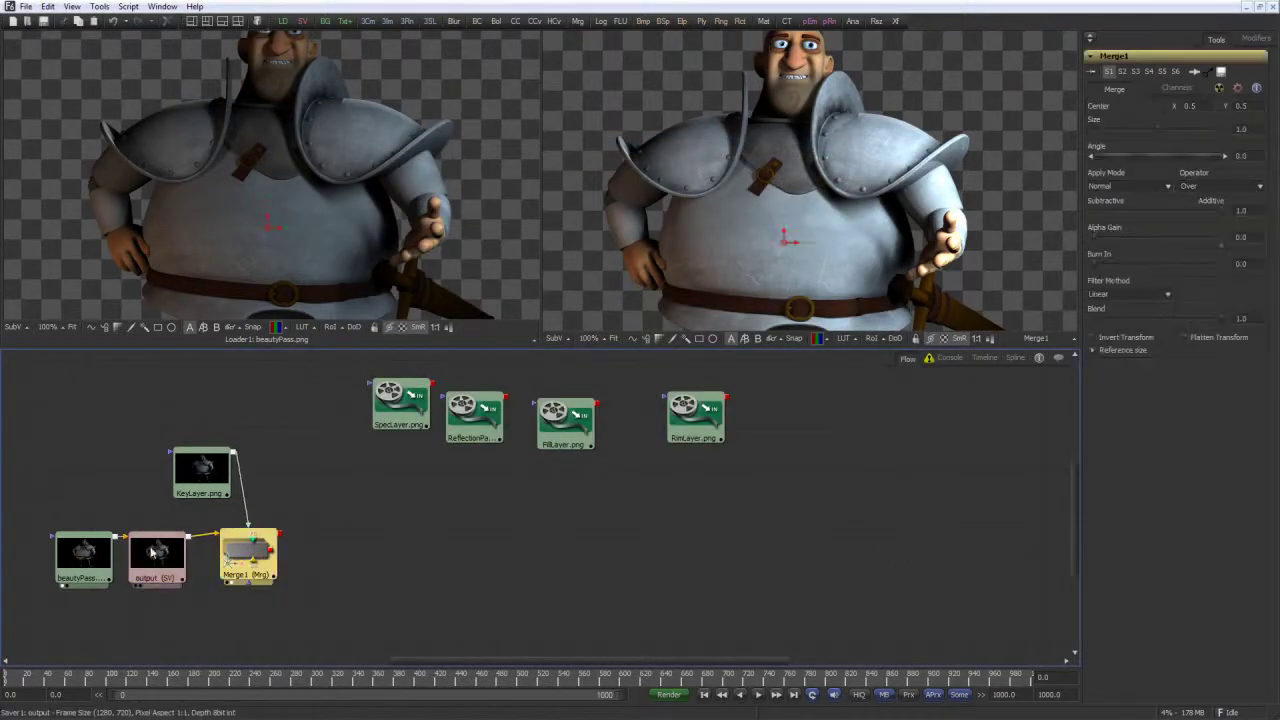
drag(152, 552, 975, 548)
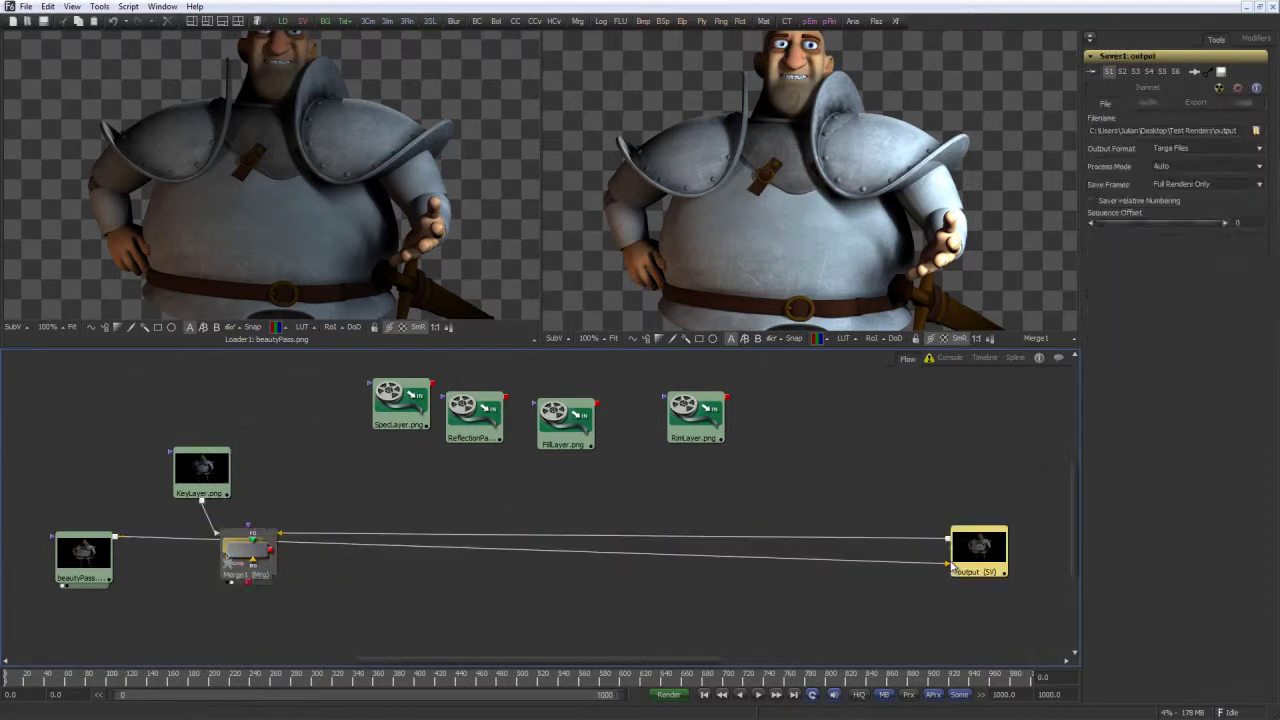
Disconnect the output Saver, reconnect beautyPass to Merge1's background input, and align Merge1 under KeyLayer beside beautyPass
click(939, 564)
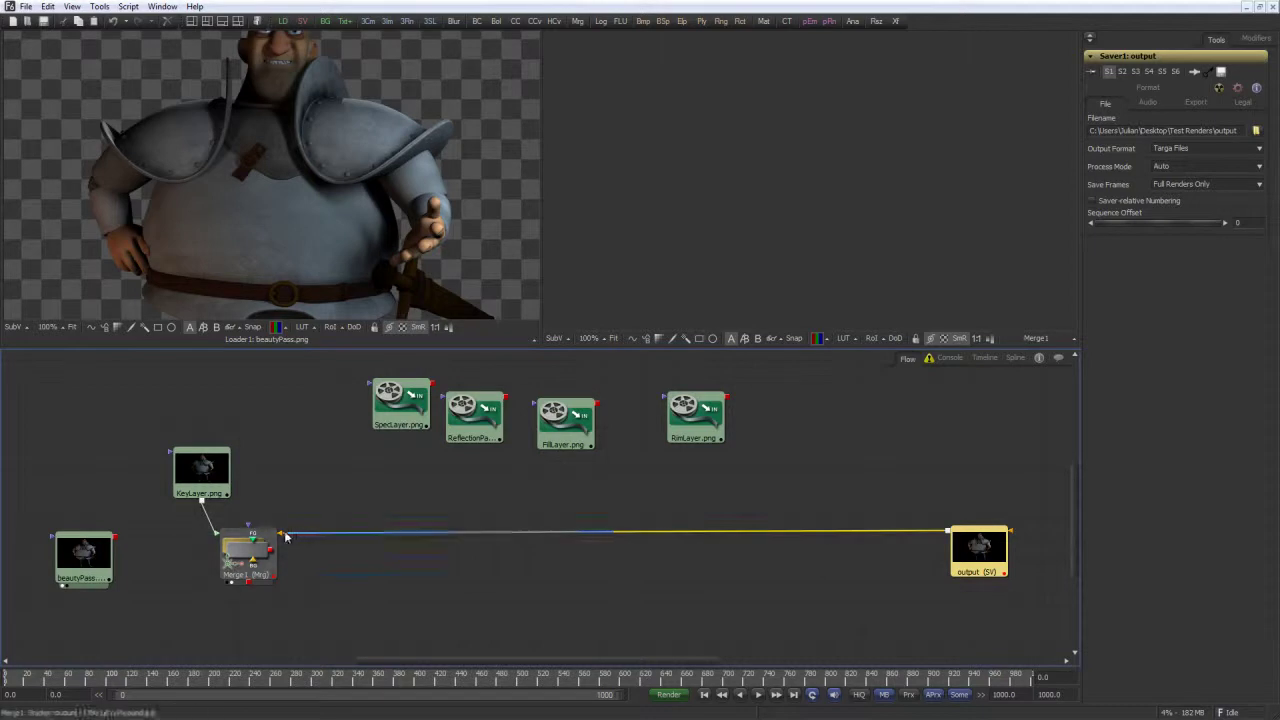
drag(282, 533, 306, 527)
click(313, 524)
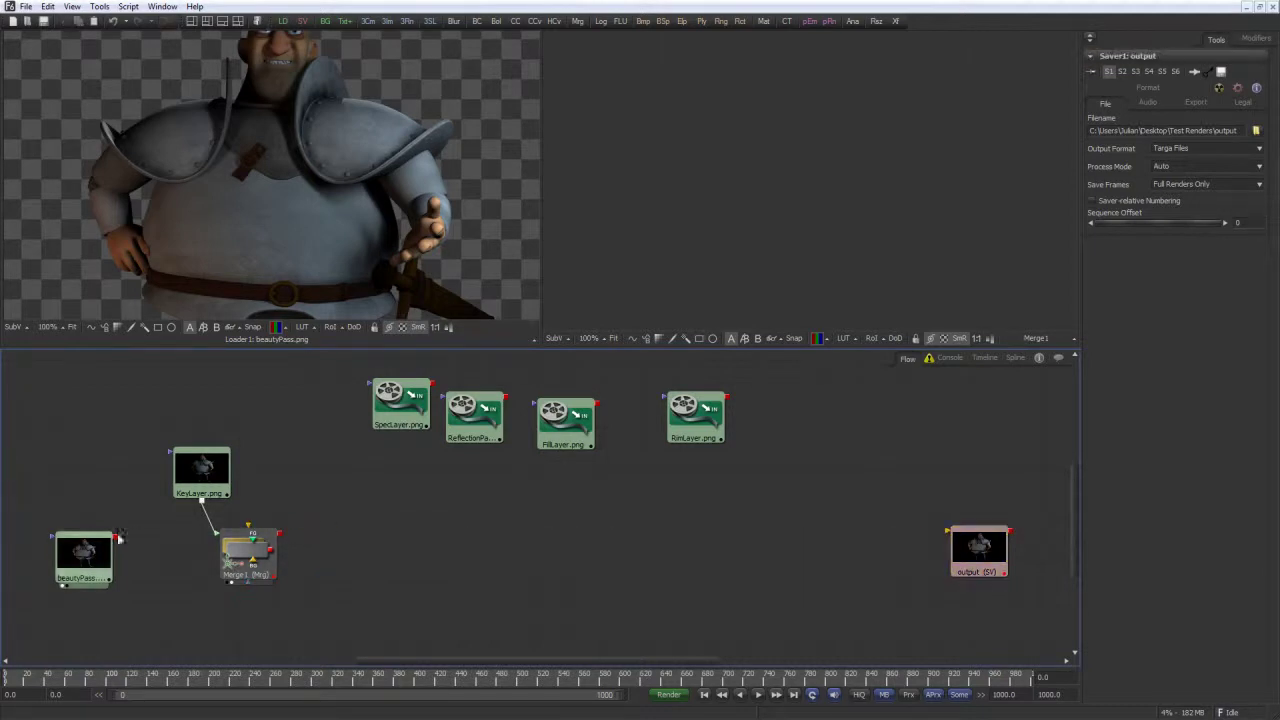
drag(179, 537, 214, 553)
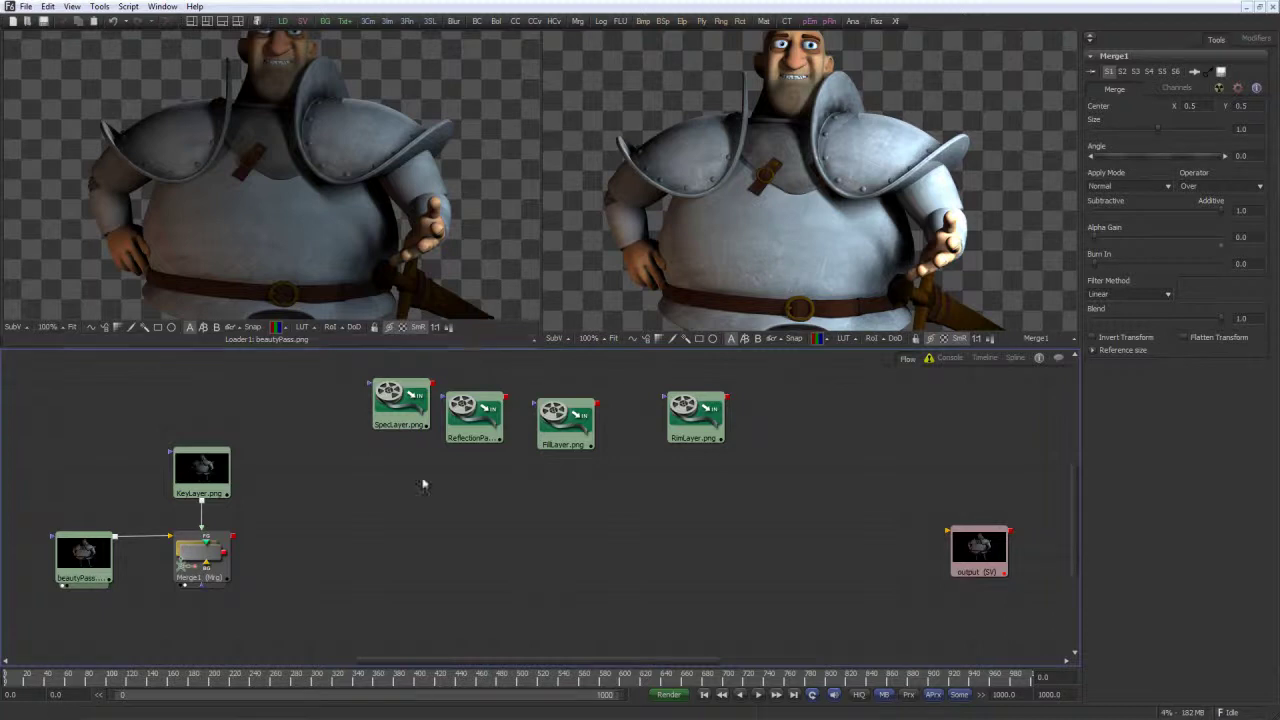
drag(85, 552, 100, 552)
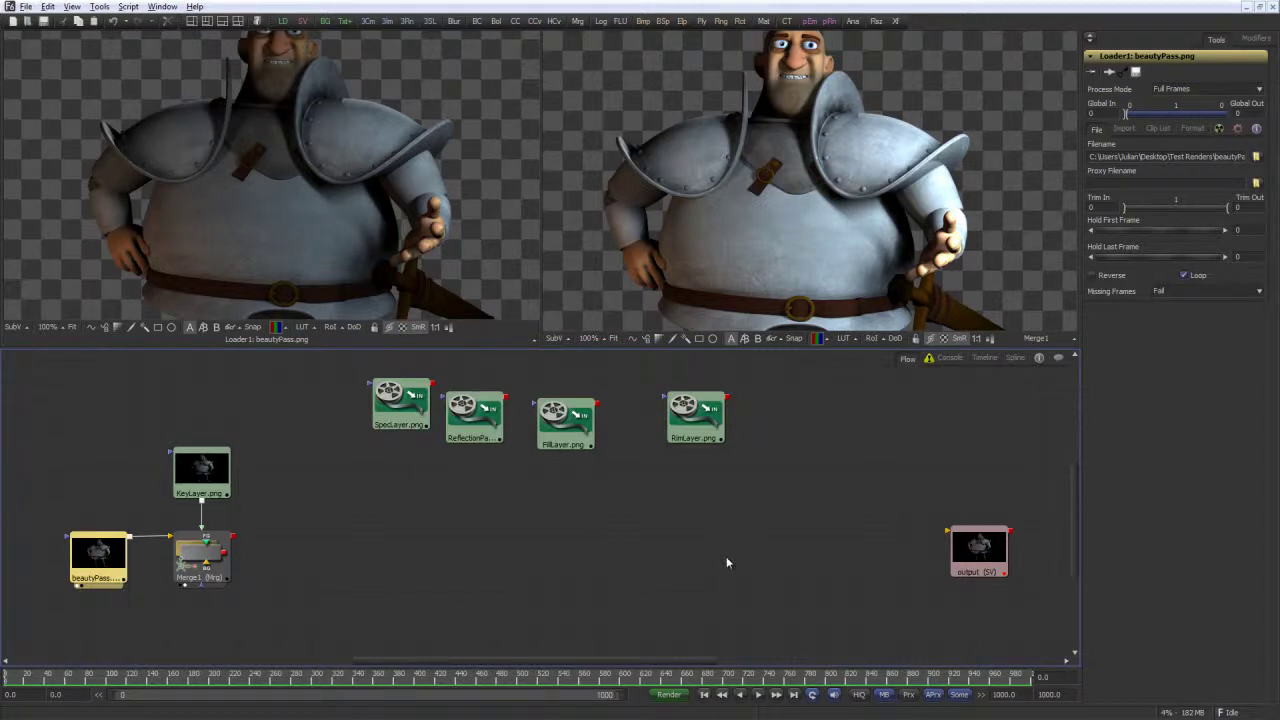
right_click(682, 546)
click(575, 528)
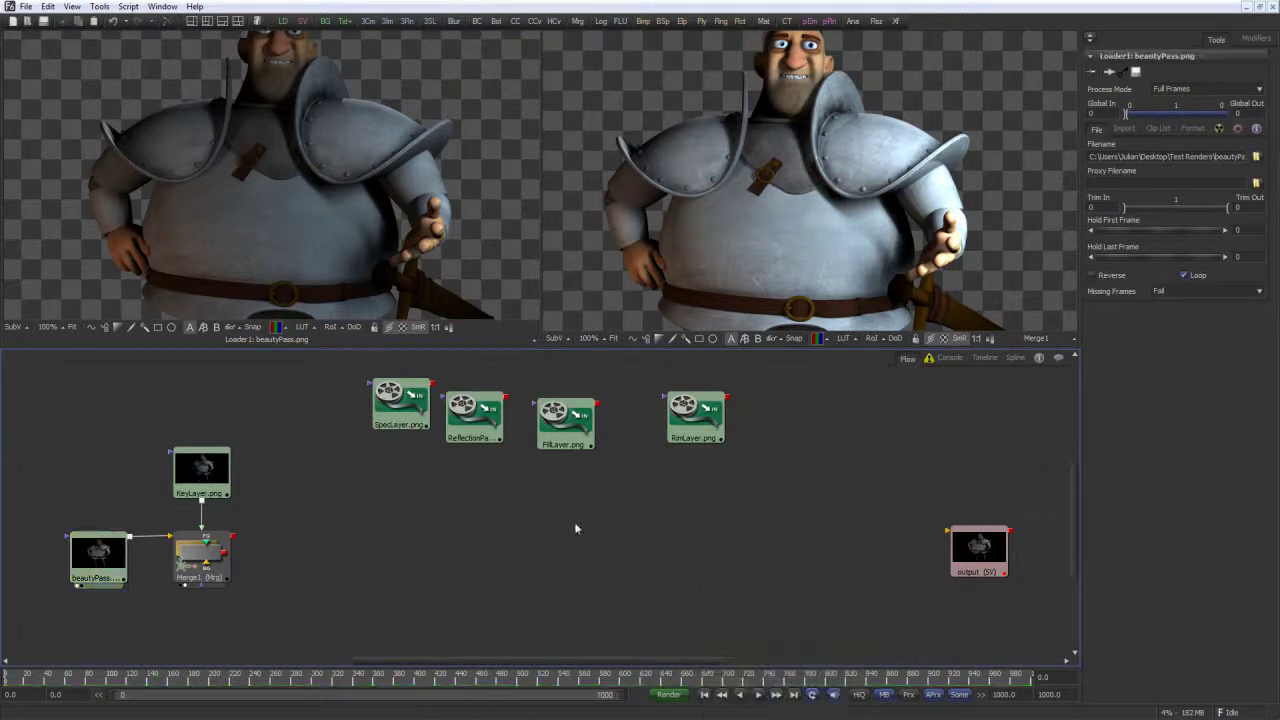
mouse_move(575, 528)
mouse_down()
mouse_move(557, 517)
mouse_move(640, 526)
mouse_move(573, 522)
mouse_up()
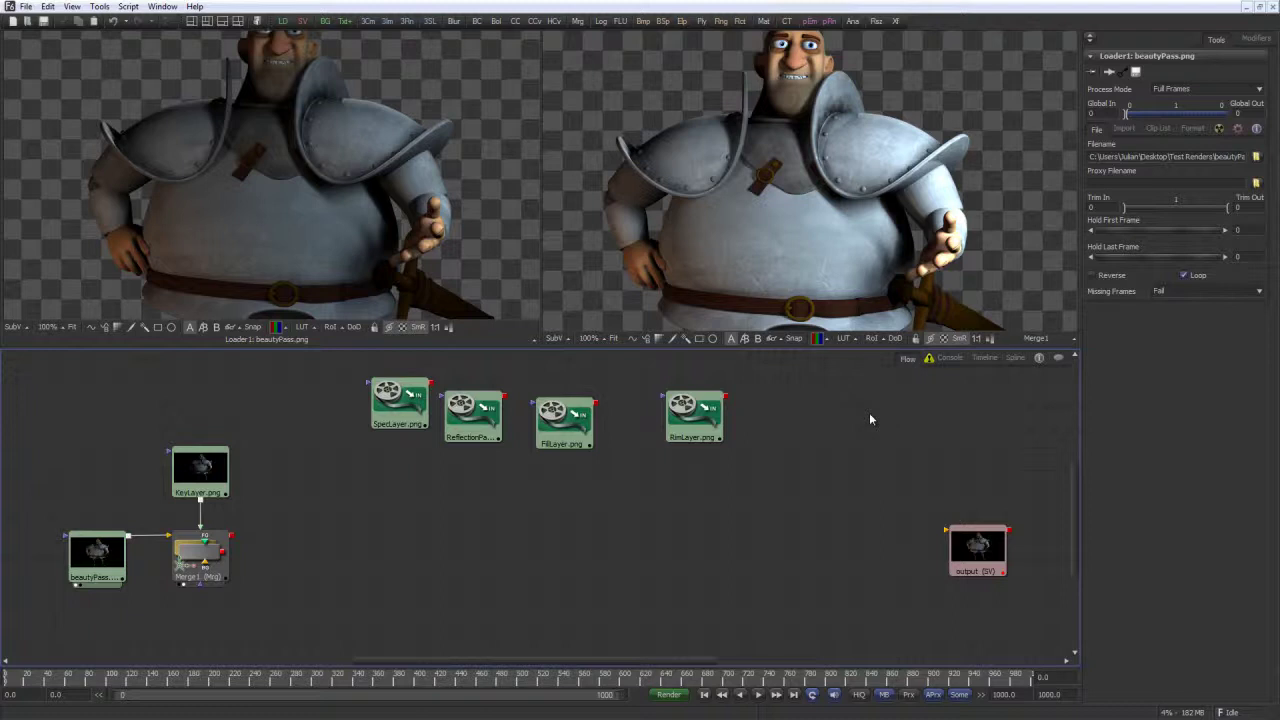
Place the FillLayer loader next to KeyLayer and put SpecLayer between ReflectionPass and RimLayer
drag(400, 403, 371, 424)
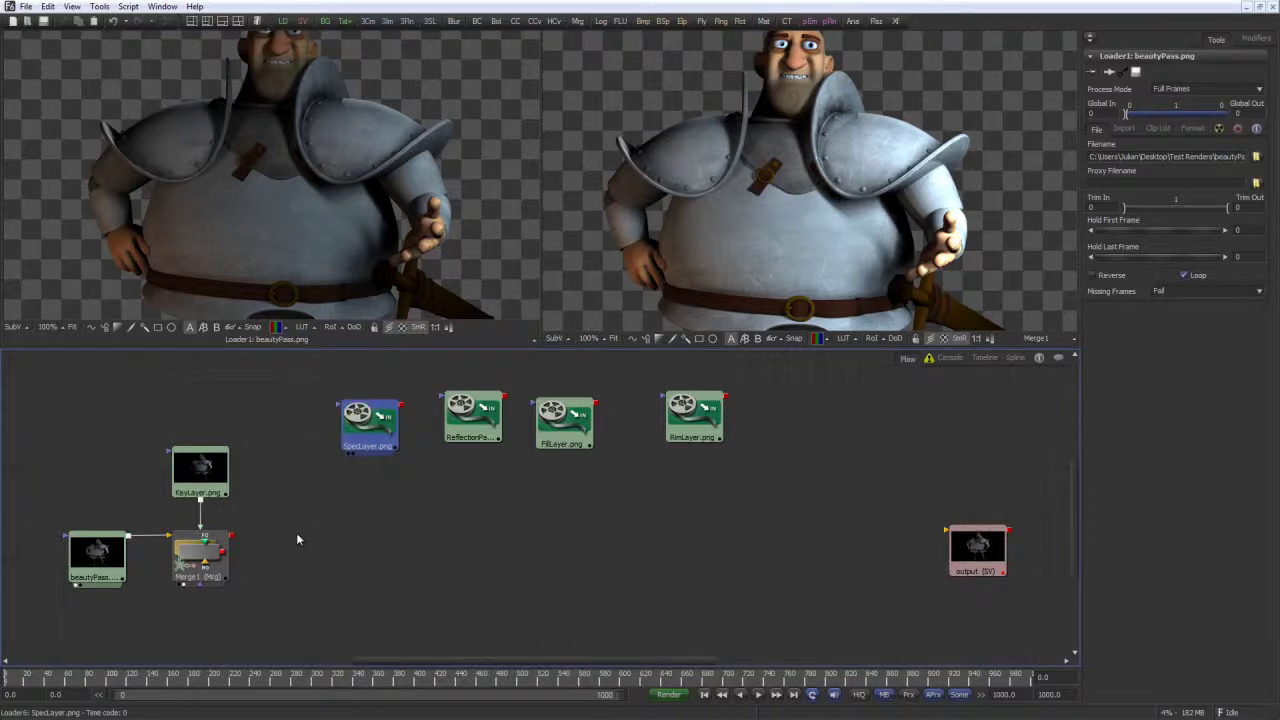
click(199, 568)
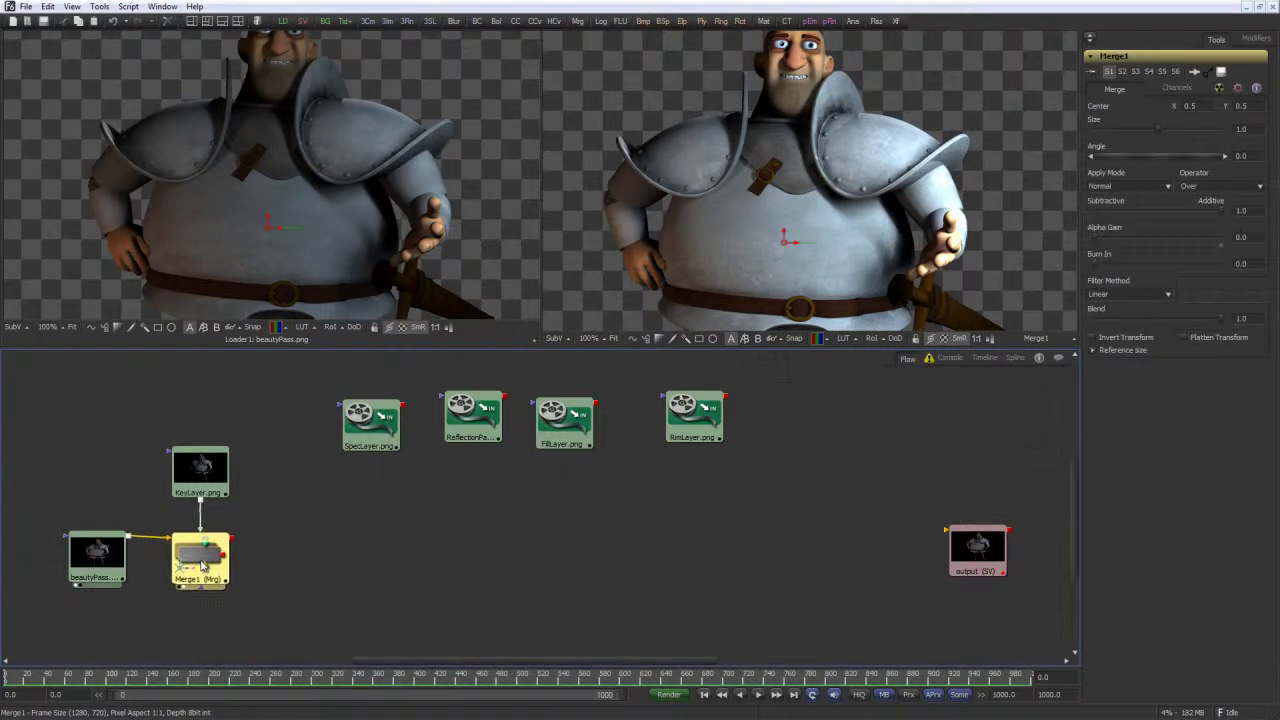
drag(372, 426, 388, 434)
drag(584, 416, 333, 457)
drag(397, 433, 603, 423)
drag(315, 460, 342, 467)
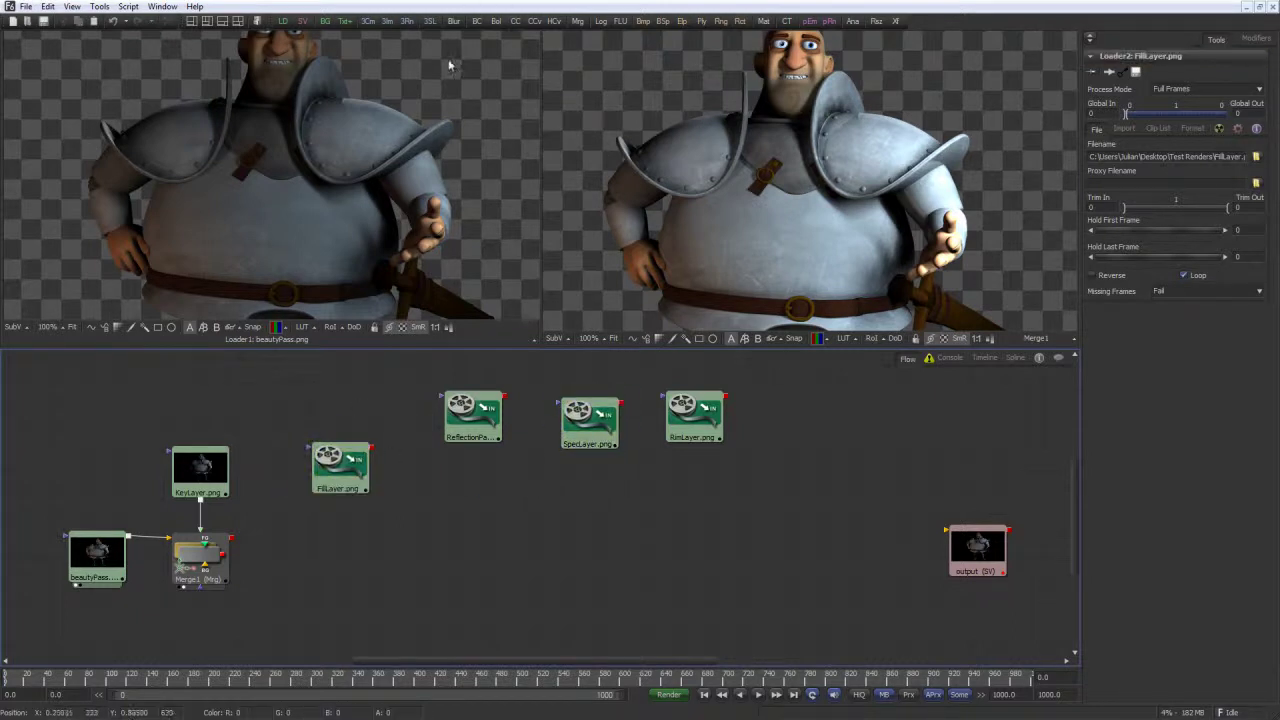
Add a second Merge node beneath FillLayer, with Merge1 as its background and FillLayer as its foreground
click(577, 21)
drag(360, 425, 334, 557)
drag(345, 466, 331, 470)
click(350, 548)
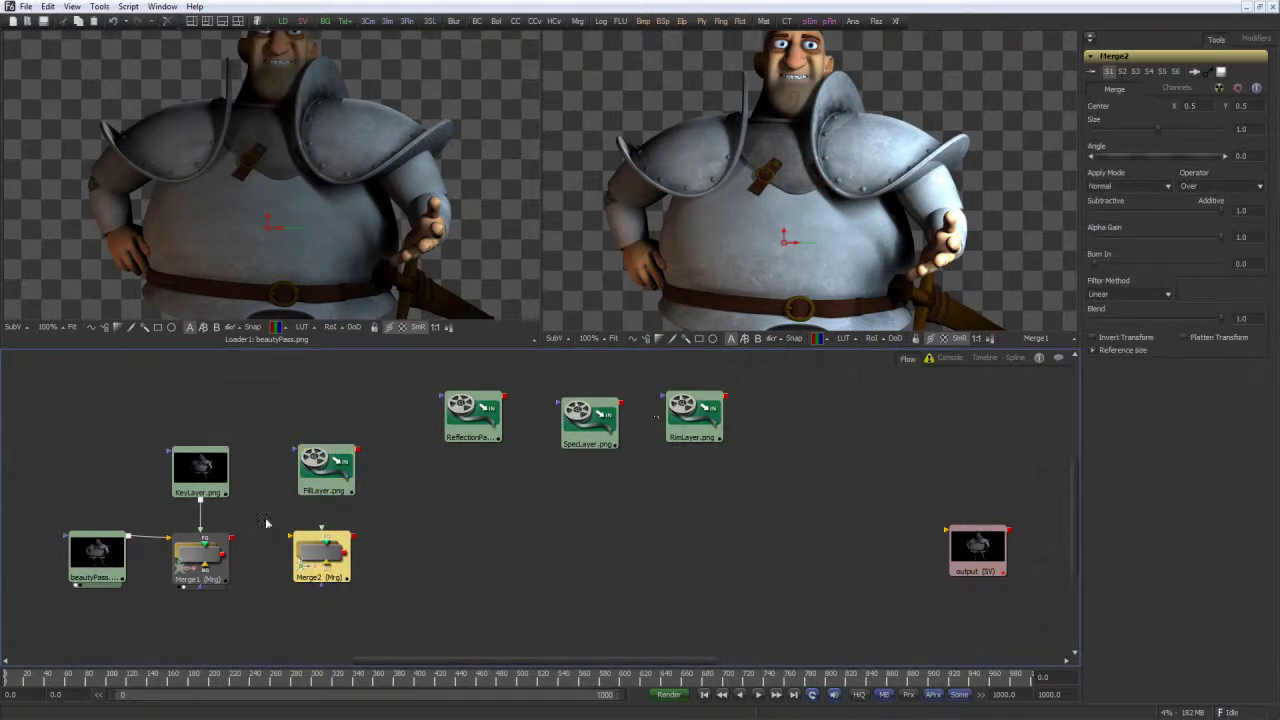
drag(232, 539, 292, 541)
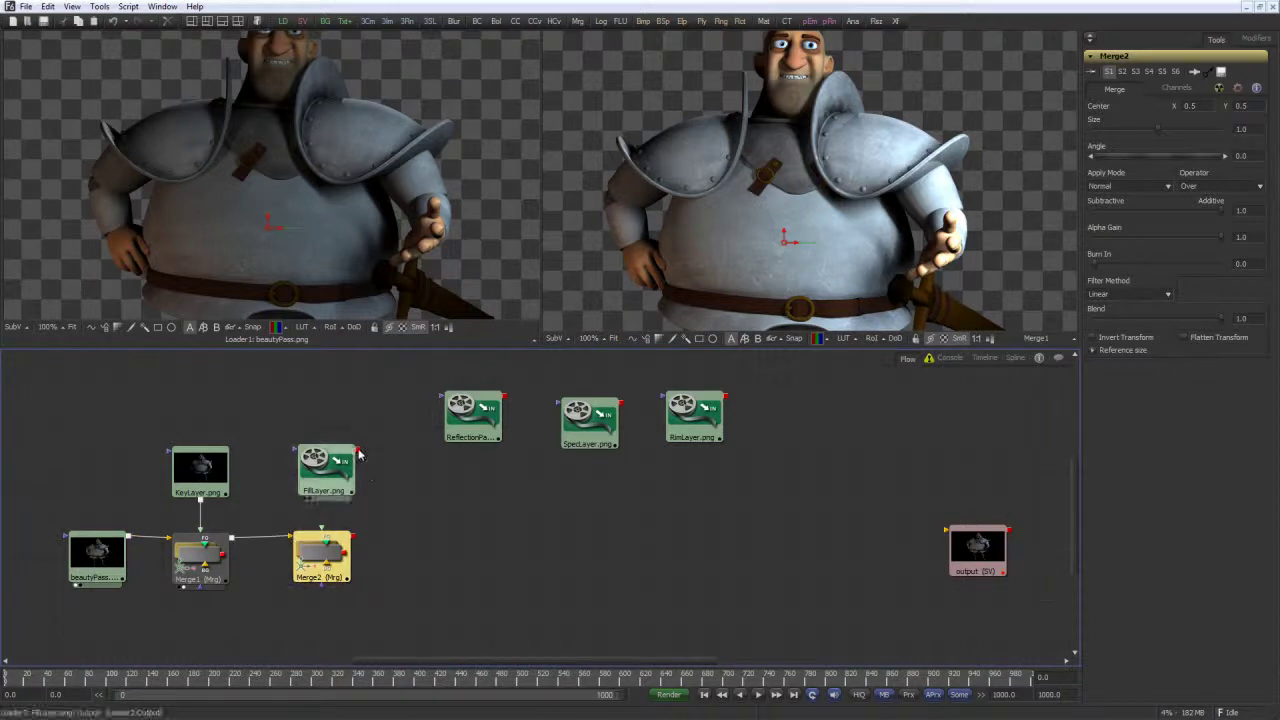
drag(357, 450, 330, 548)
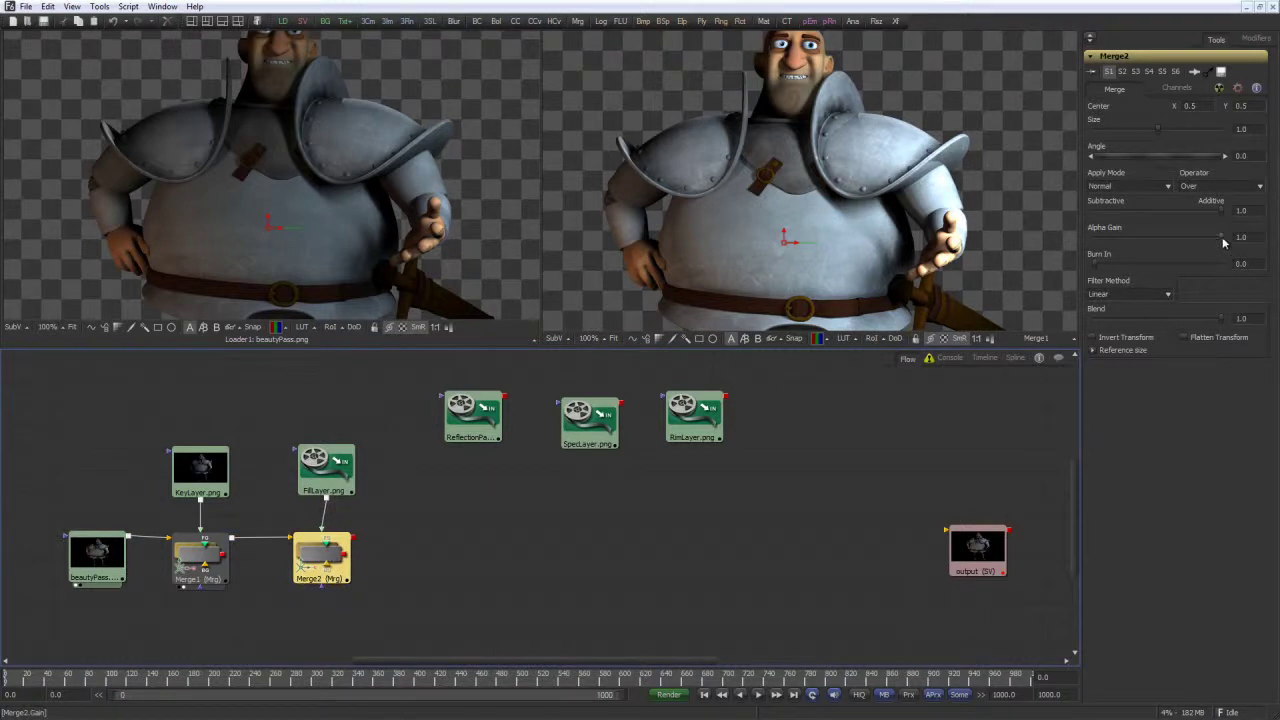
Set Merge2's Alpha Gain to 0.0 and display its result in the second viewer
drag(1223, 242, 1215, 243)
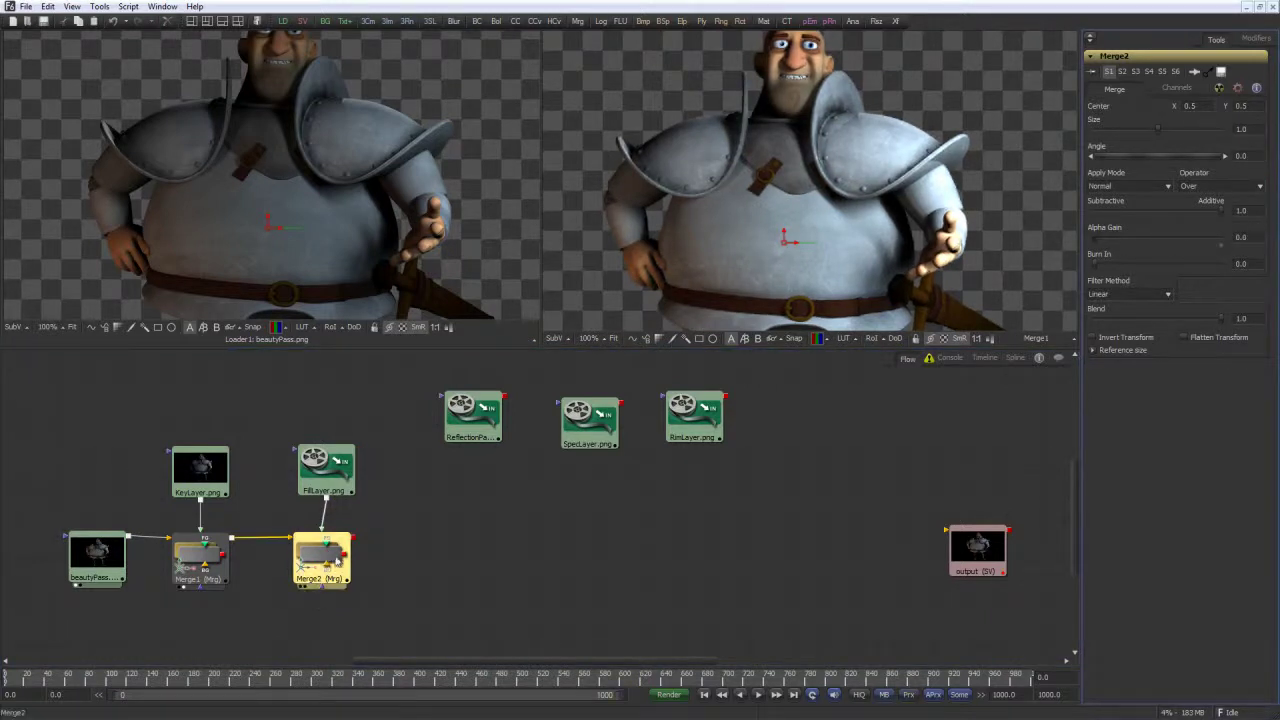
drag(320, 553, 700, 220)
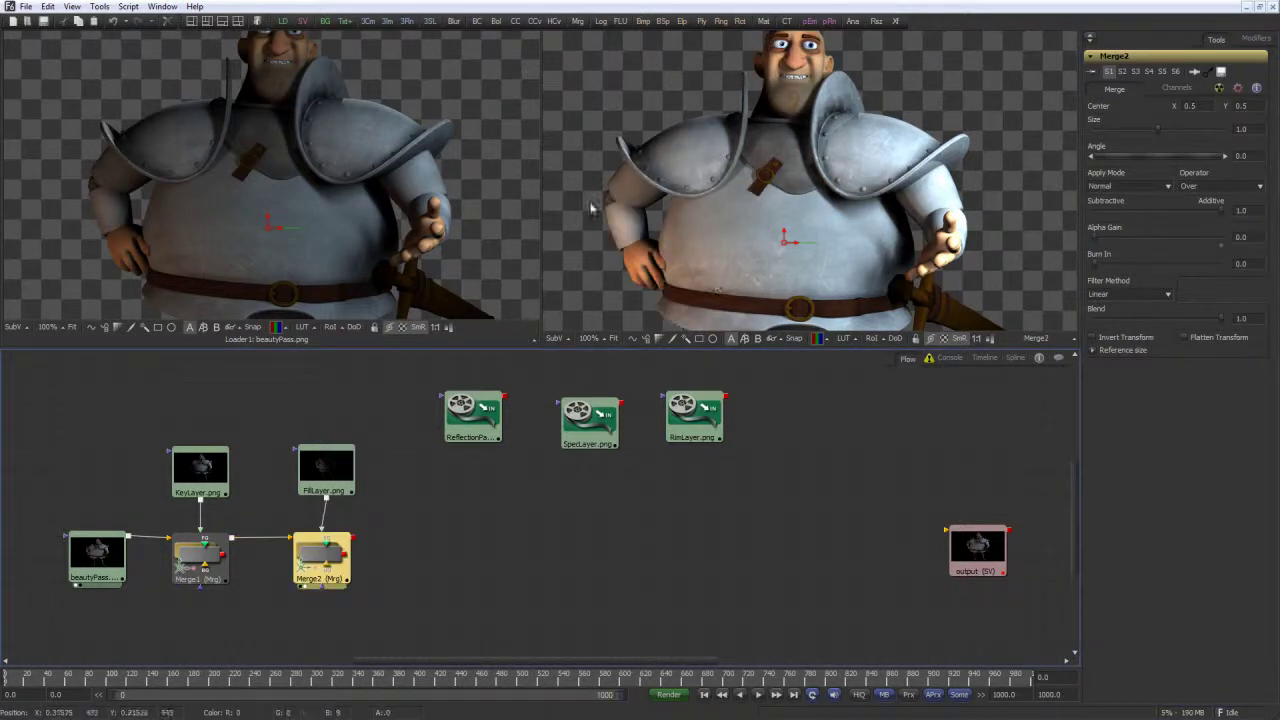
Delete the beautyPass loader from the flow
click(99, 562)
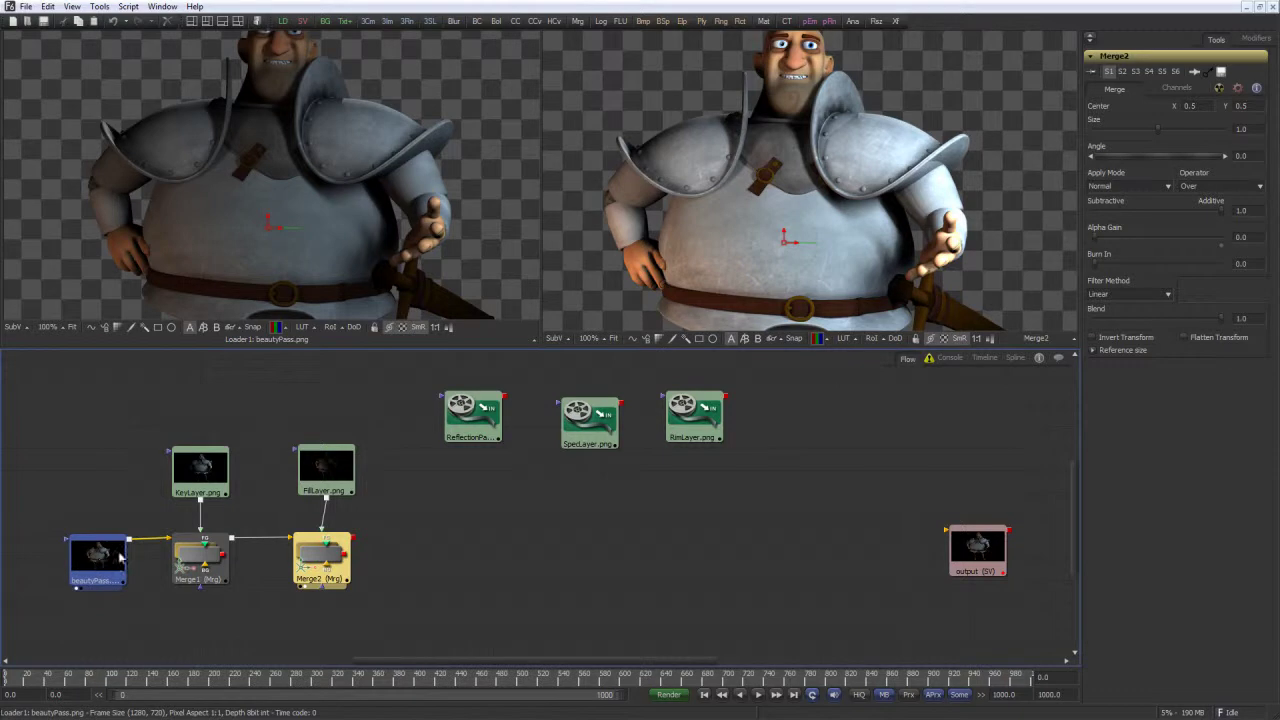
click(105, 575)
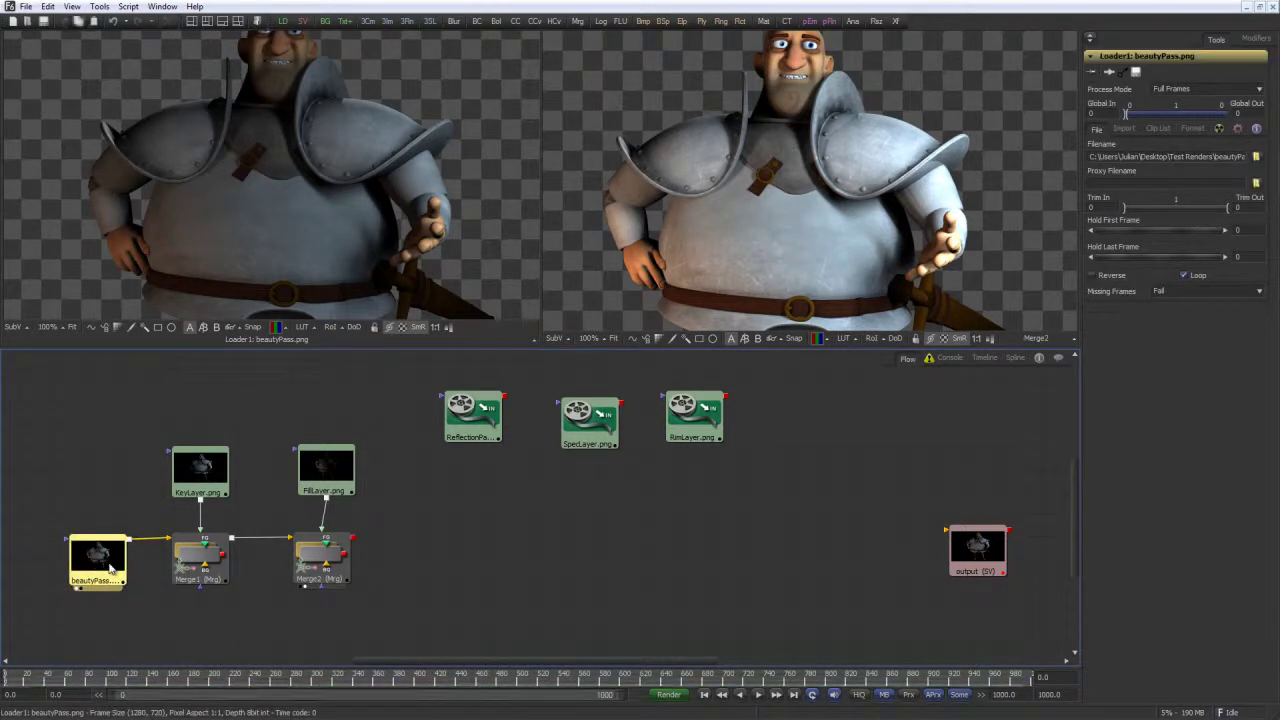
key(Delete)
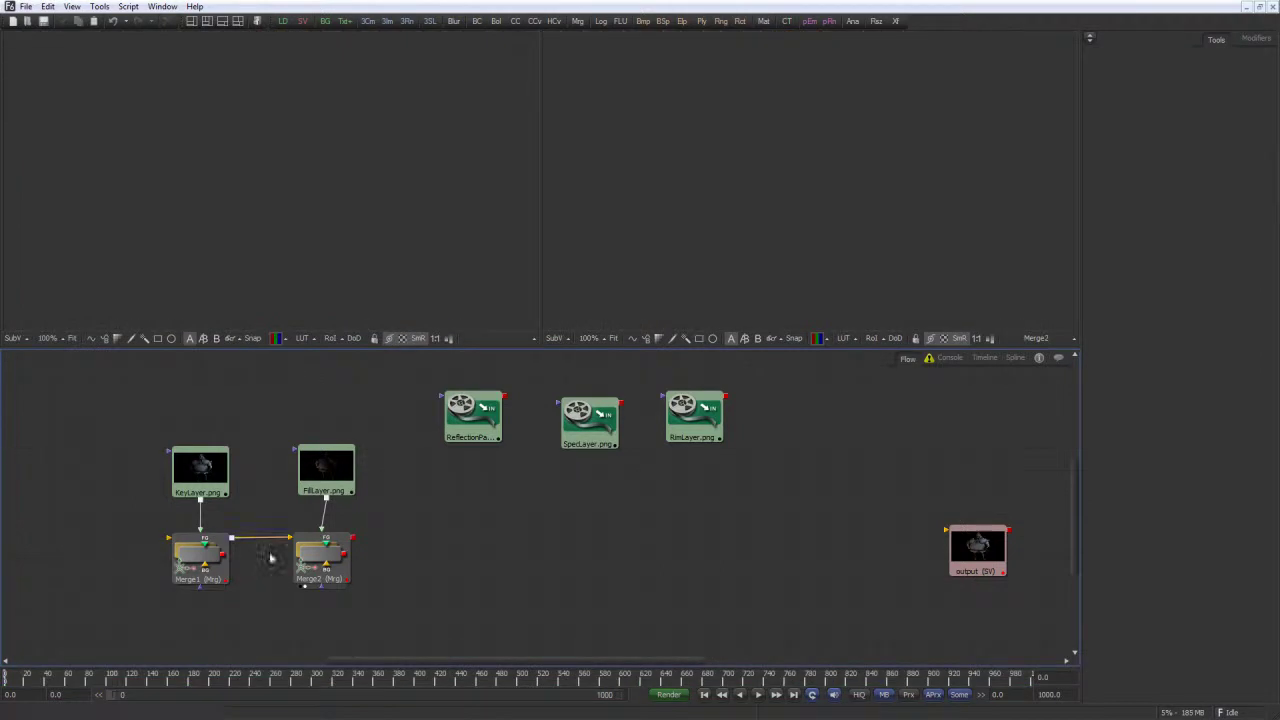
drag(451, 659, 455, 659)
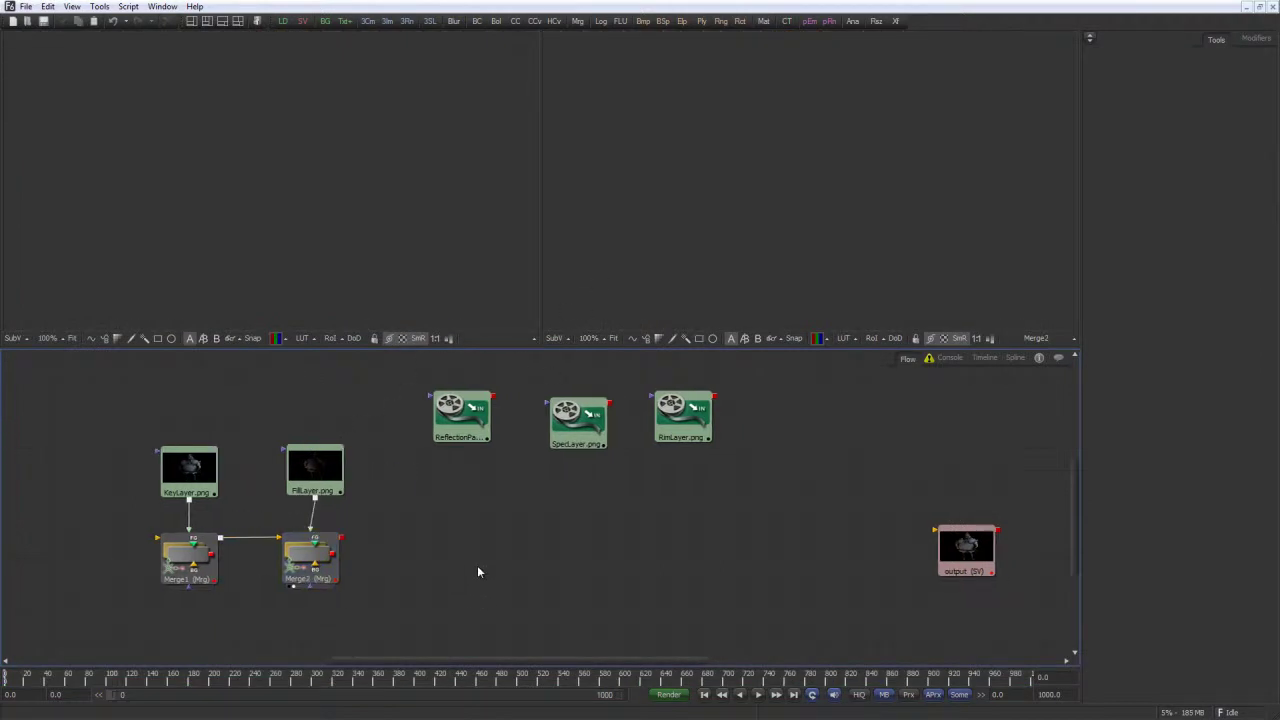
Delete the first Merge node and connect KeyLayer directly as Merge2's background, lining both nodes up in a row
click(200, 543)
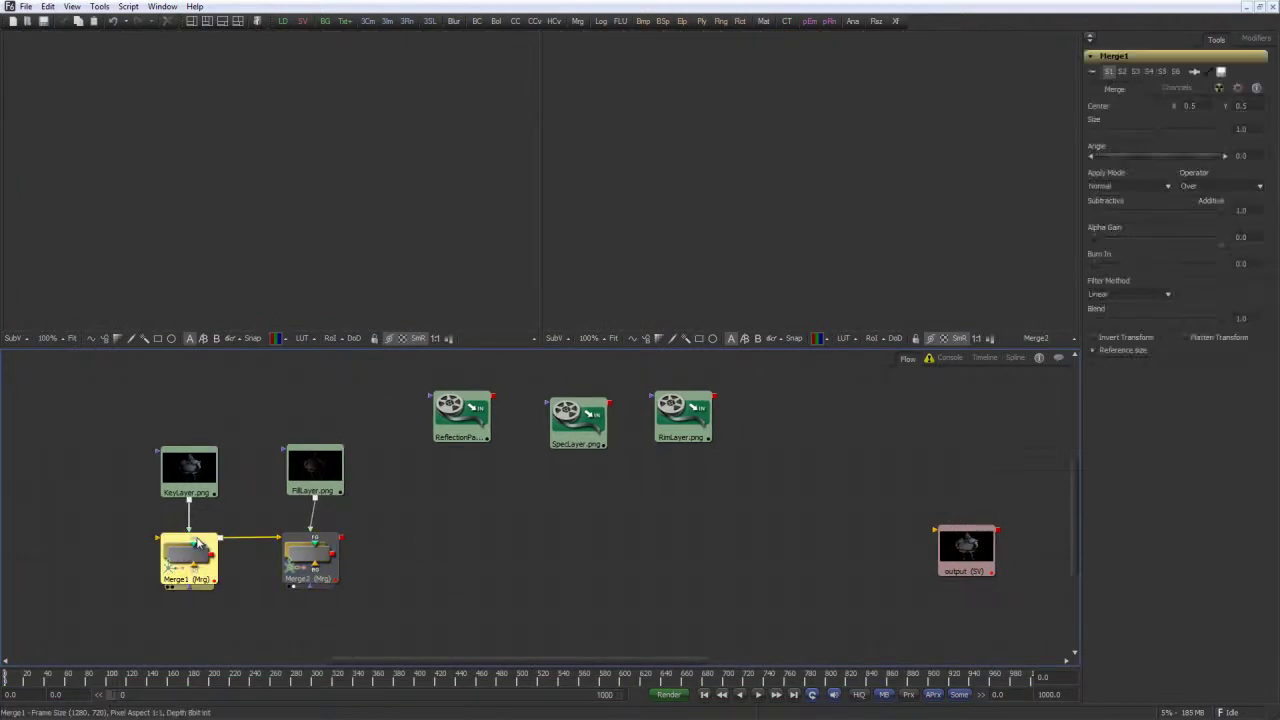
key(Delete)
drag(190, 470, 281, 538)
drag(182, 528, 203, 556)
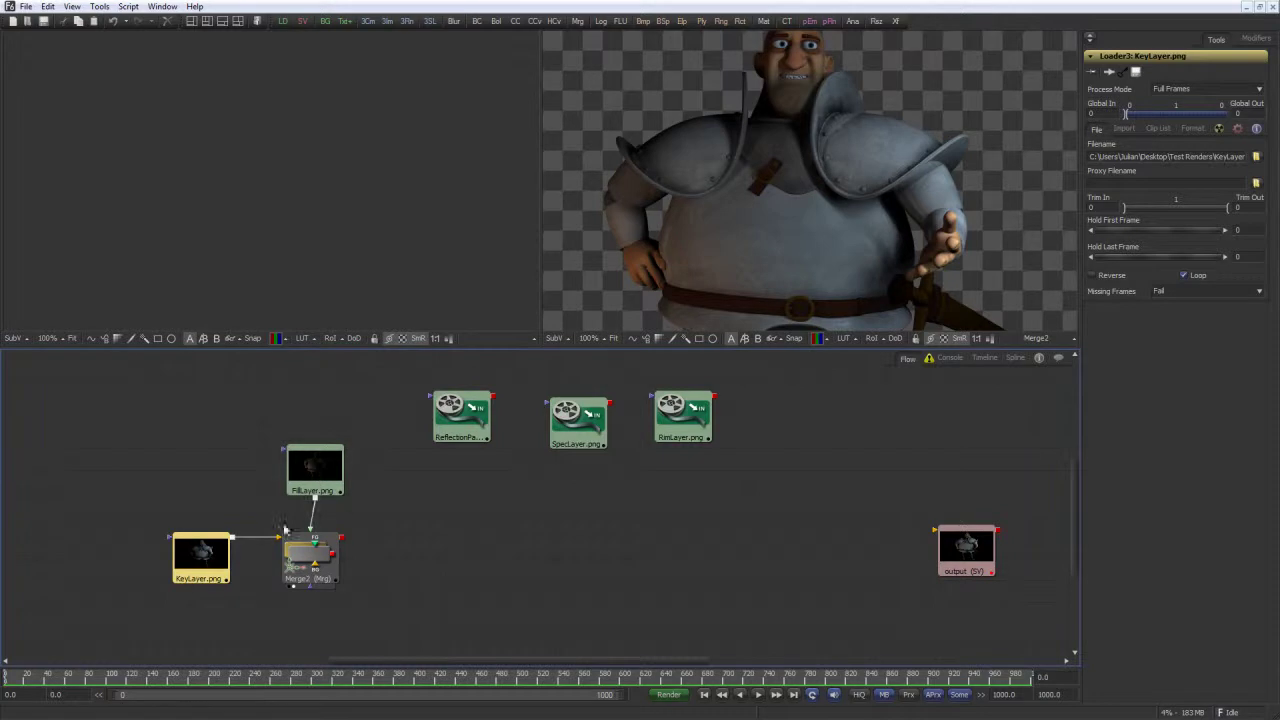
drag(310, 556, 315, 556)
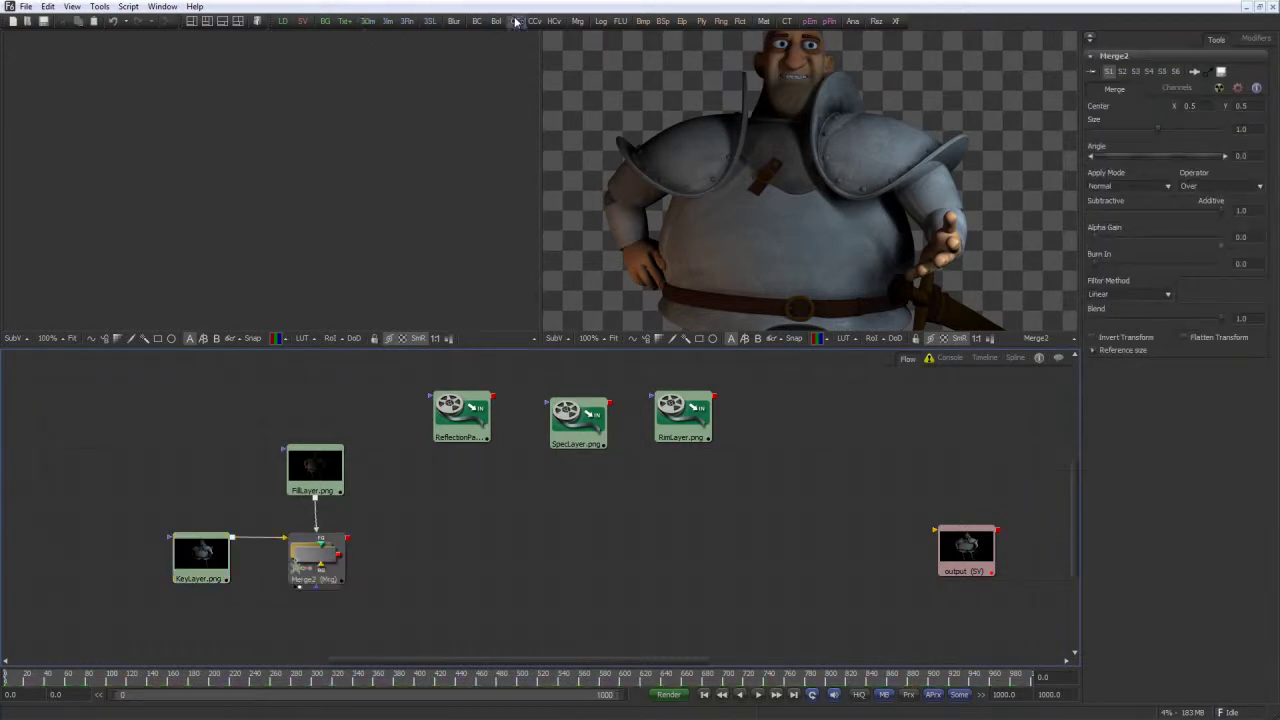
Swap RimLayer with ReflectionPass and add a Merge node after Merge2, with Merge2 as background and RimLayer as foreground
click(577, 21)
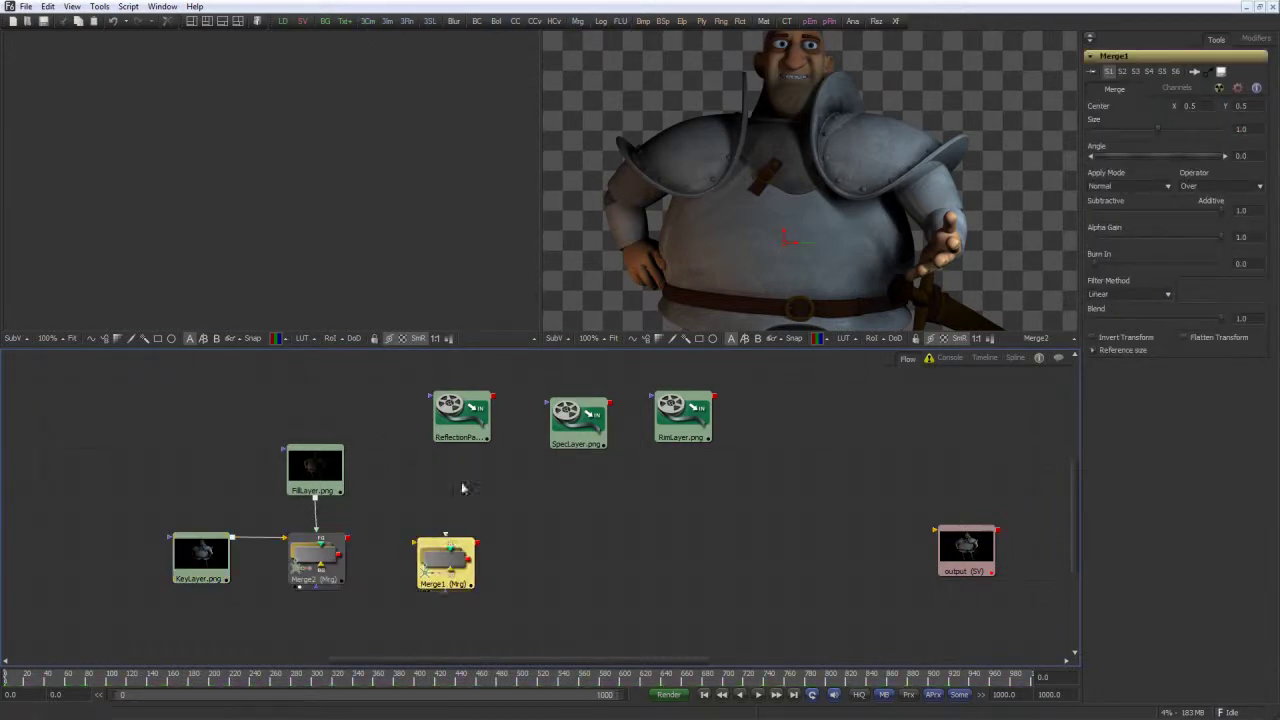
drag(462, 418, 680, 493)
drag(683, 410, 438, 457)
drag(416, 549, 414, 543)
drag(471, 443, 447, 543)
Set the RimLayer merge's Alpha Gain to 0.0 and display its result in the second viewer
click(447, 561)
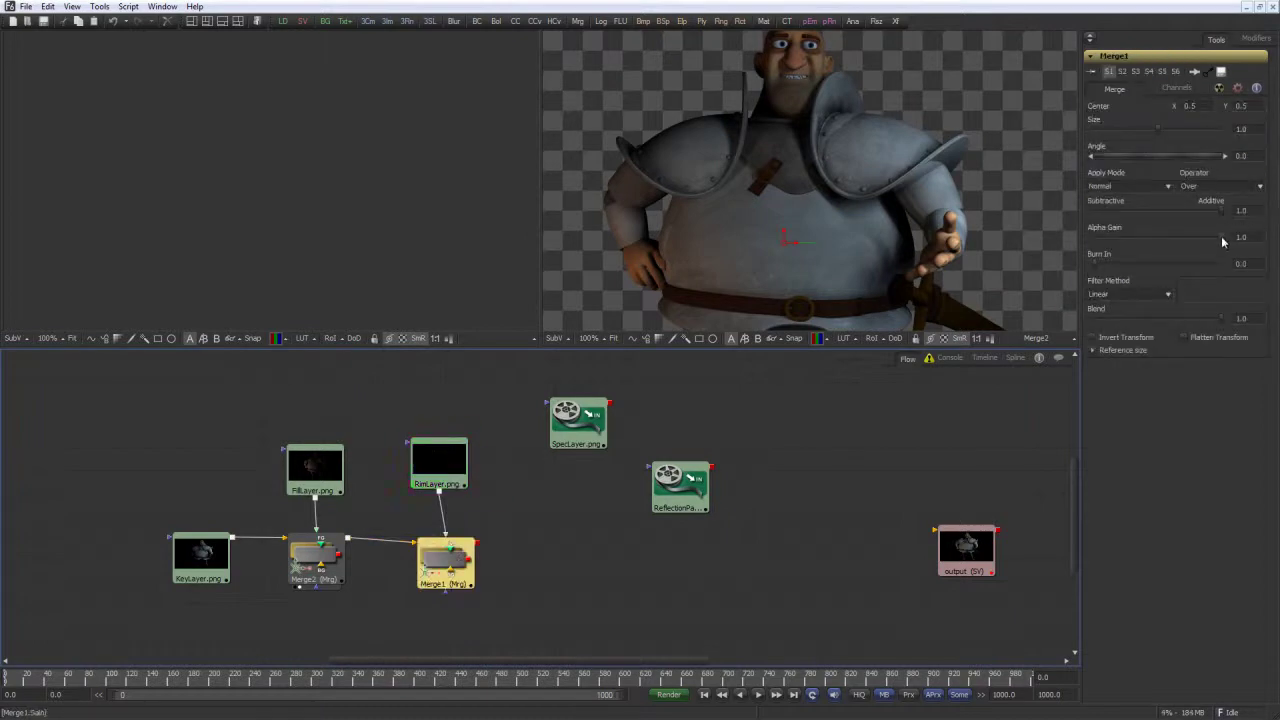
drag(1220, 241, 1118, 248)
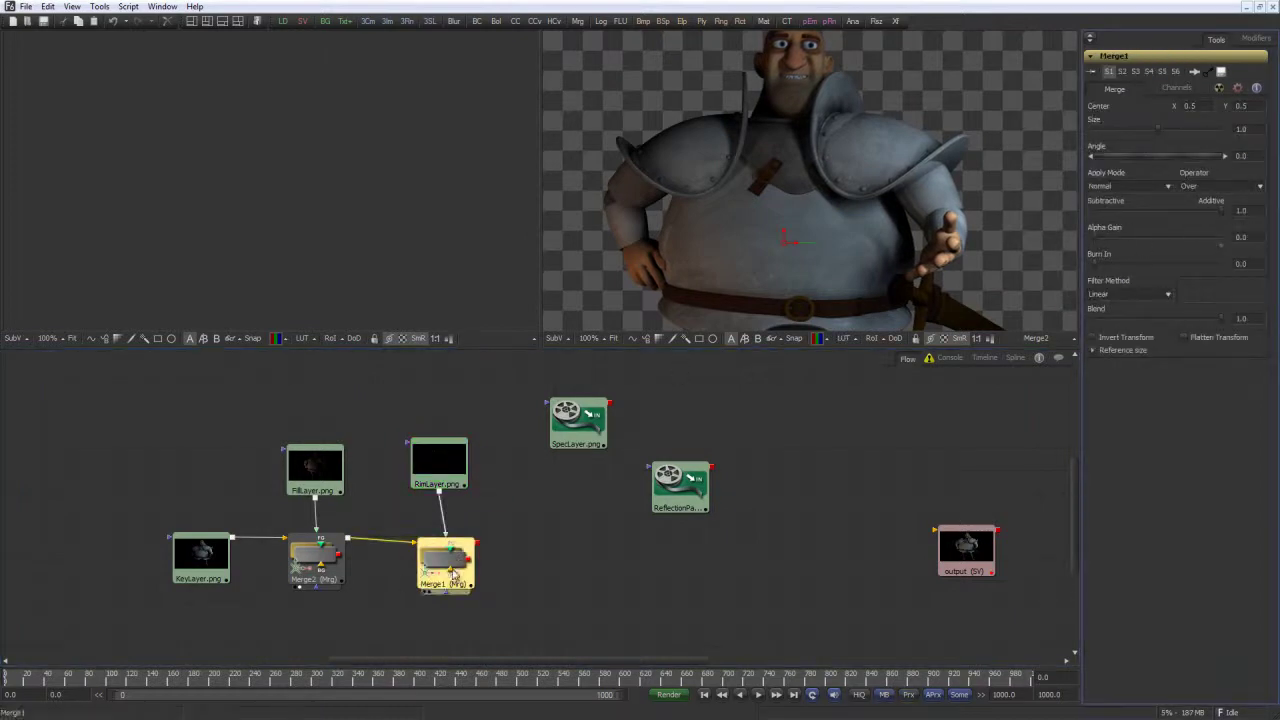
drag(452, 575, 780, 249)
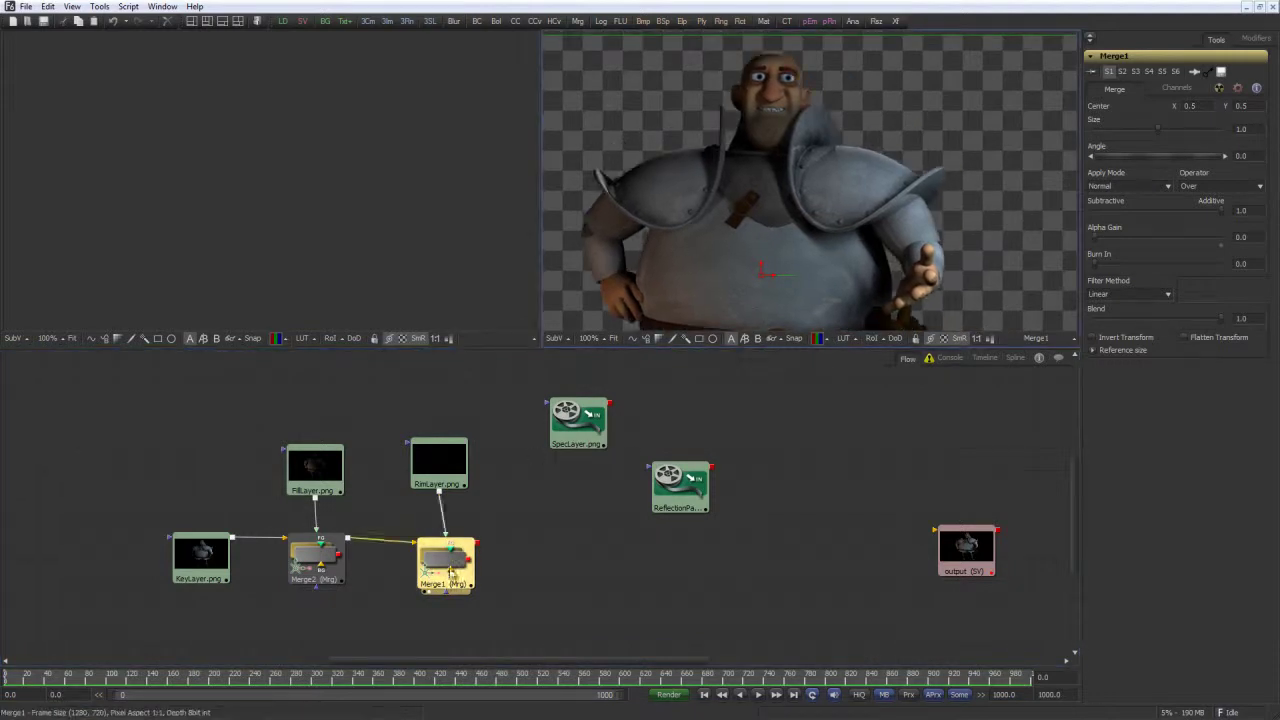
Align Merge1 beneath RimLayer and shift the SpecLayer loader slightly closer to it
drag(444, 565, 431, 563)
mouse_move(591, 423)
mouse_down()
mouse_move(600, 428)
mouse_move(575, 440)
mouse_up()
click(575, 438)
click(601, 555)
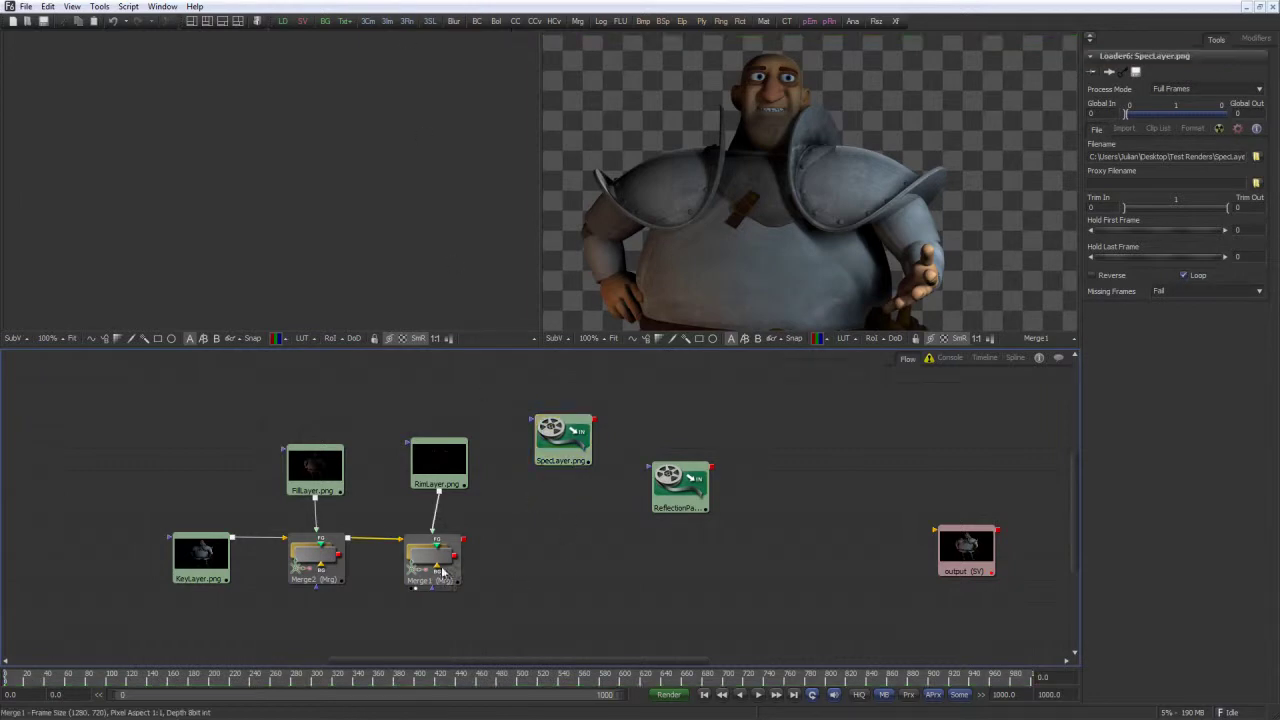
drag(436, 571, 445, 571)
click(452, 571)
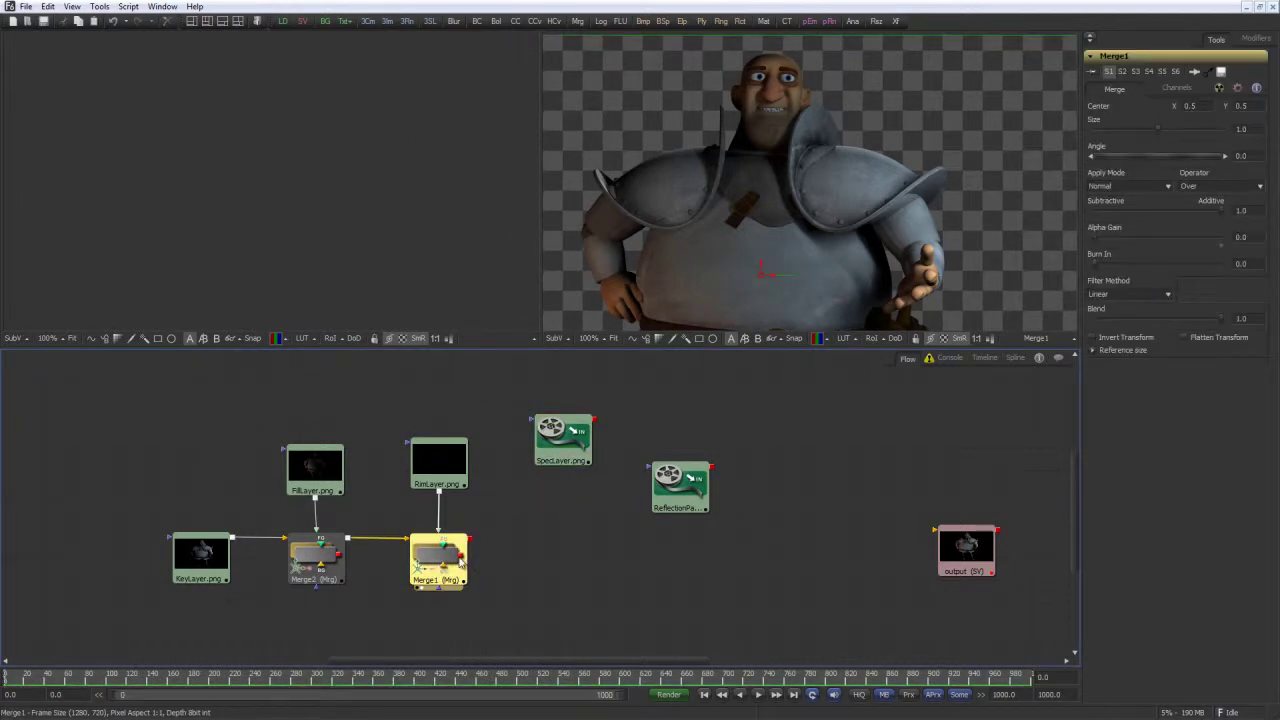
Merge SpecLayer over Merge1's output with a new Merge node at 0.0 Alpha Gain, shown in the second viewer
drag(577, 21, 555, 562)
drag(588, 428, 552, 545)
click(553, 550)
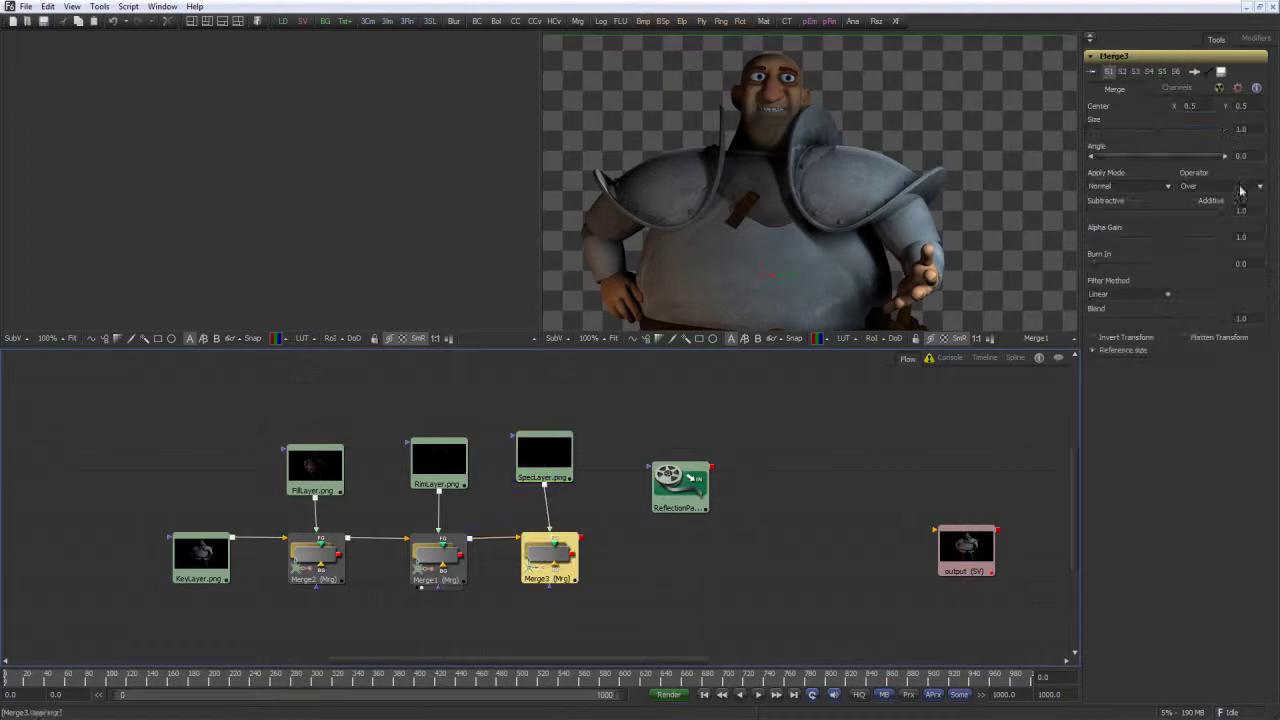
drag(1221, 238, 1085, 242)
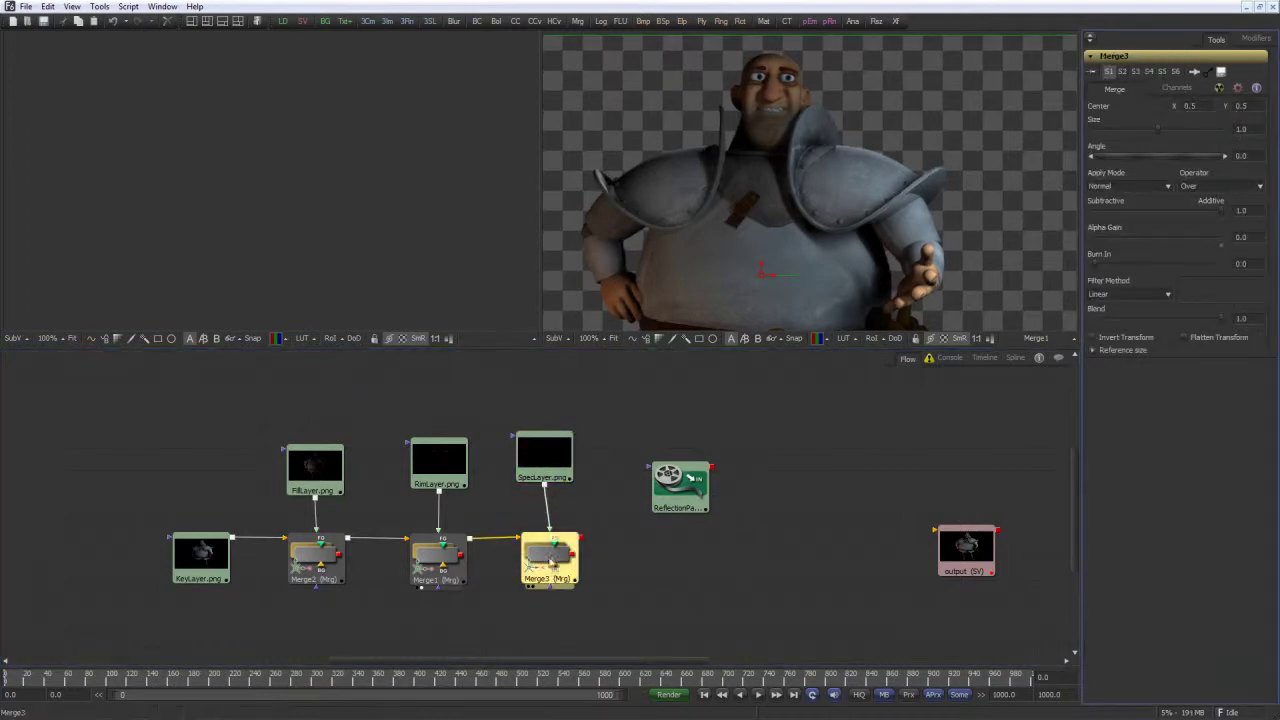
drag(551, 560, 832, 180)
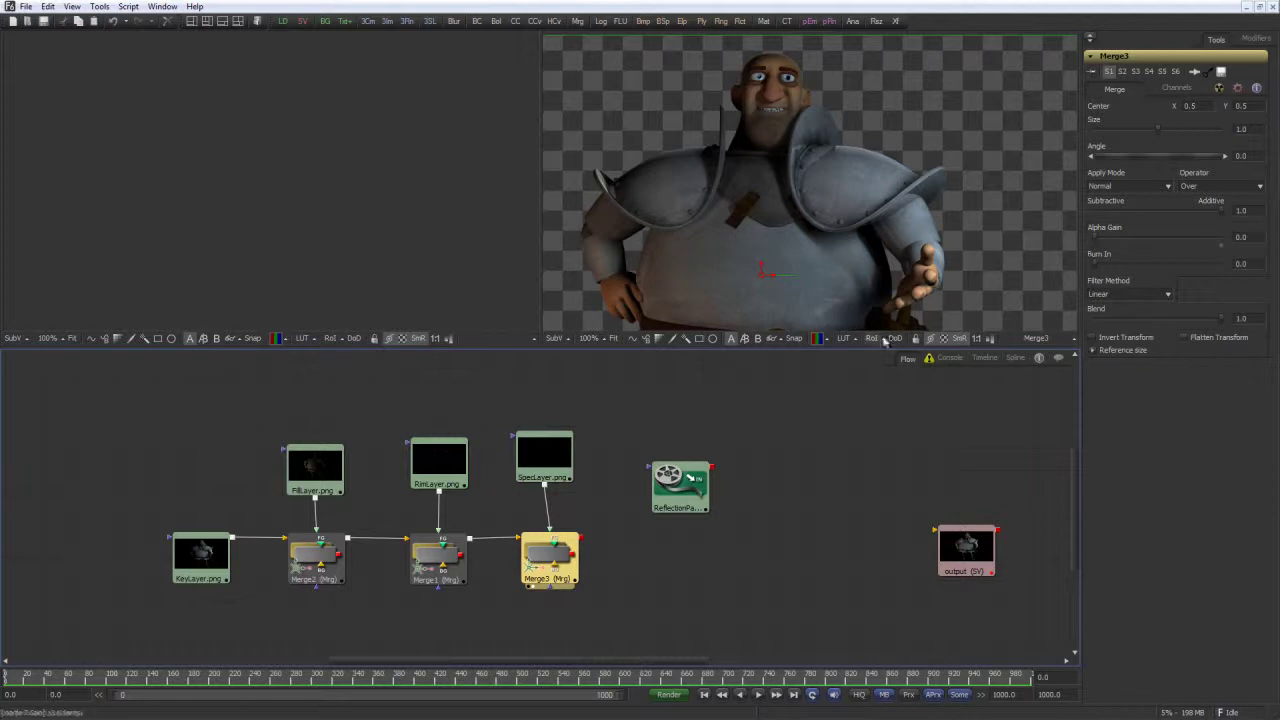
drag(544, 458, 551, 450)
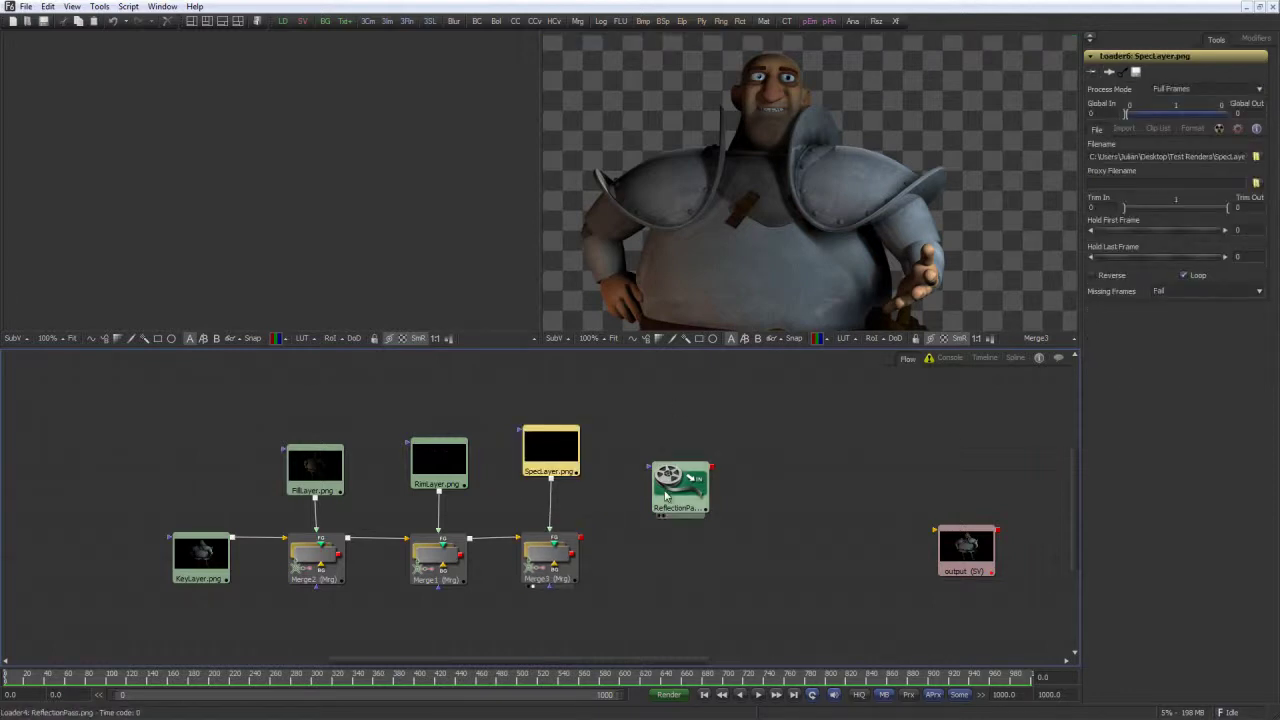
Lower Merge3's Subtractive/Additive balance to about 0.57 to adjust how SpecLayer is blended
click(549, 556)
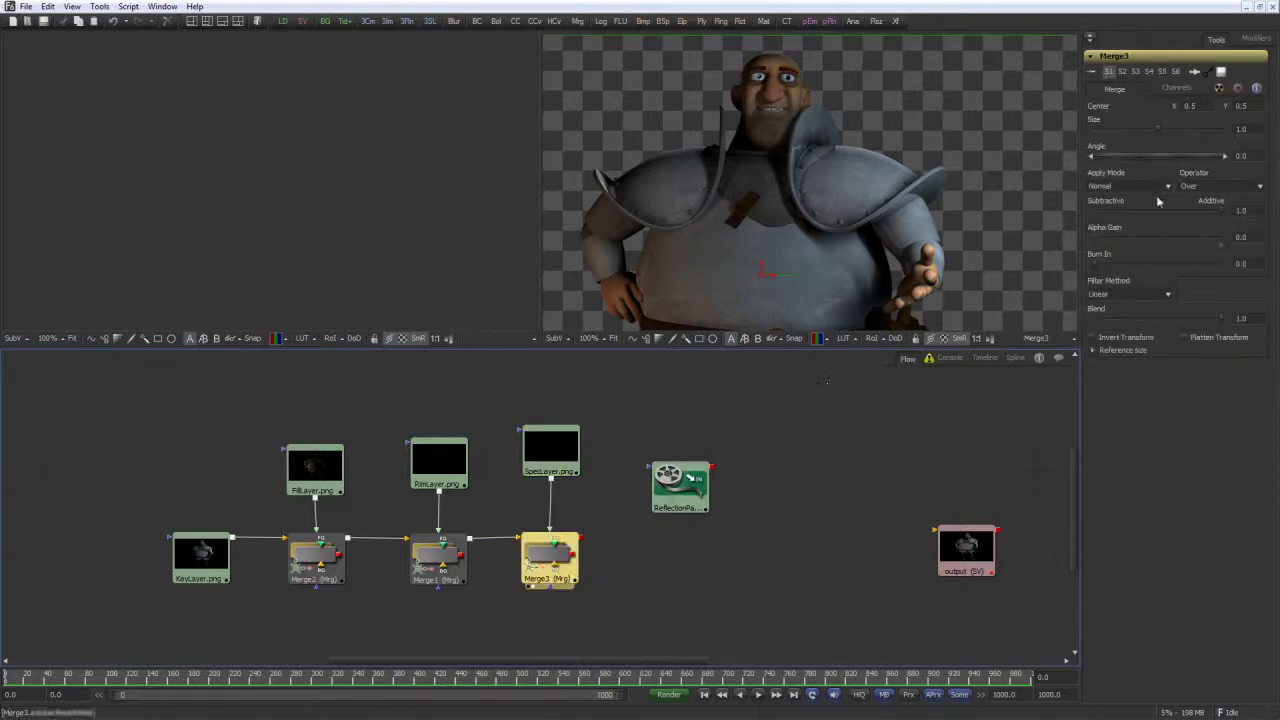
drag(1220, 214, 1216, 215)
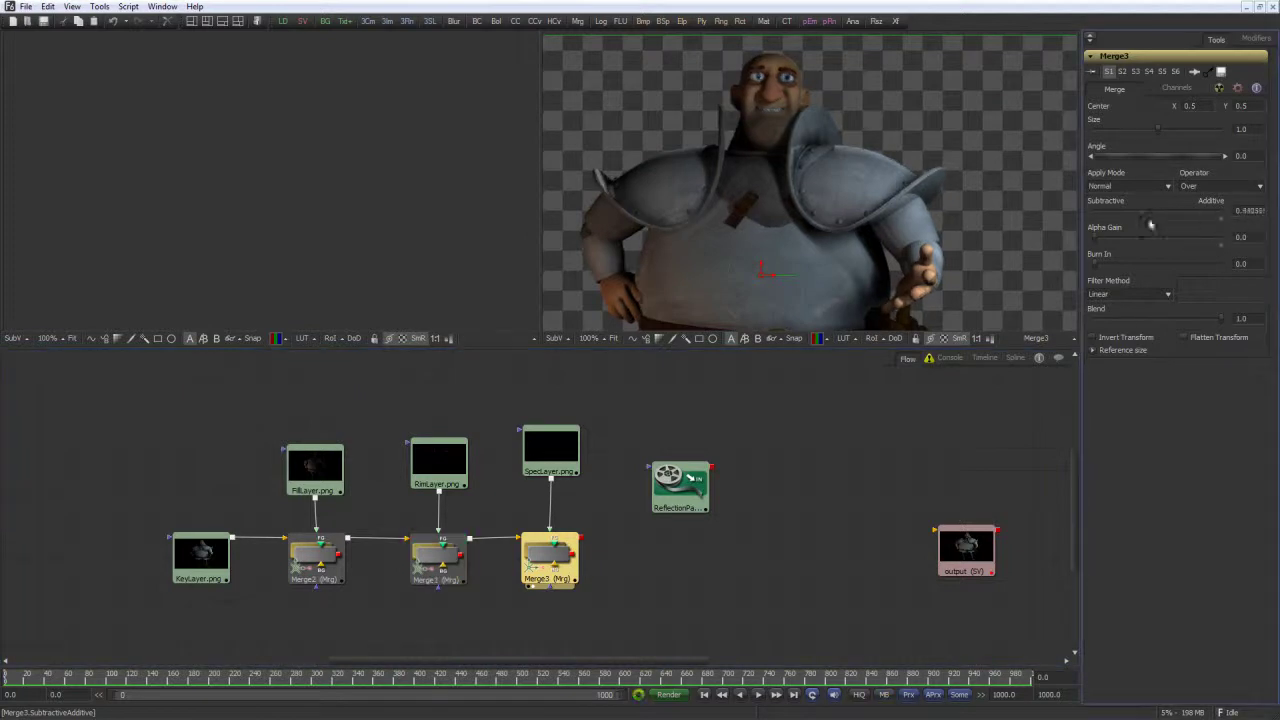
drag(1124, 224, 1166, 211)
Add a Merge node after Merge3, with Merge3 as its background and ReflectionPass as its foreground
click(672, 477)
drag(672, 477, 672, 442)
click(546, 569)
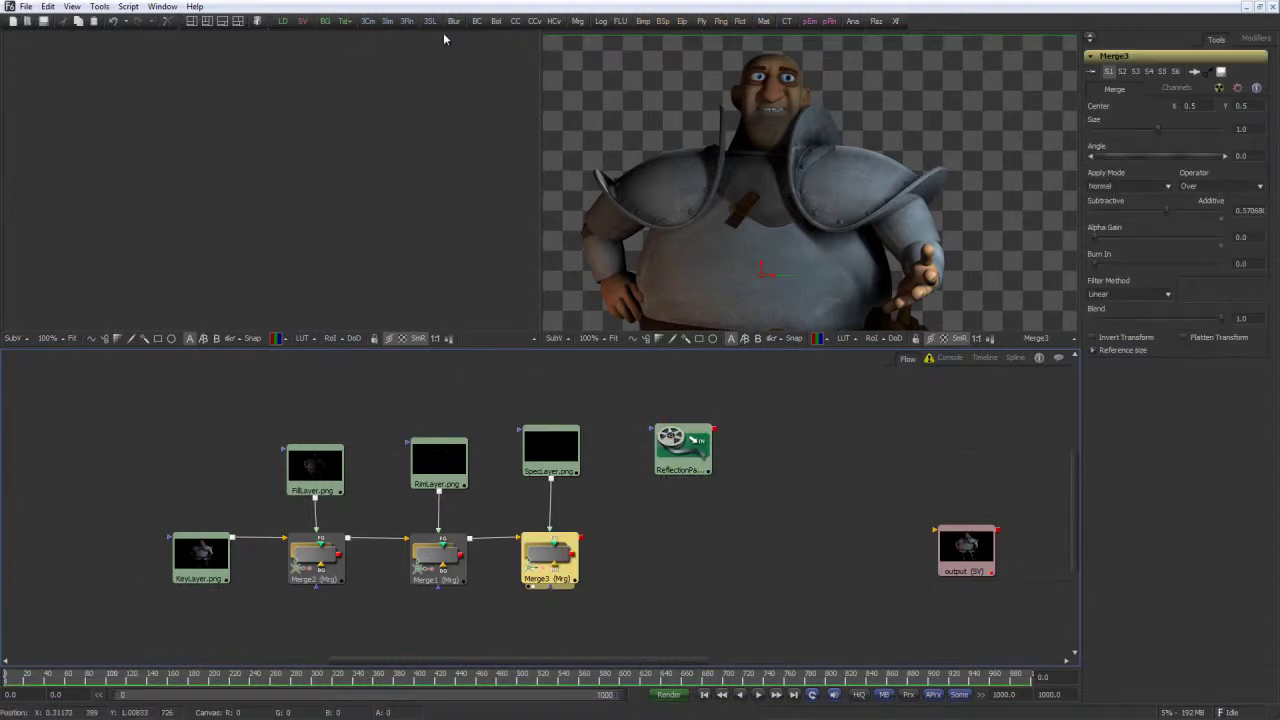
drag(577, 21, 650, 552)
drag(686, 447, 646, 537)
With Merge4 displayed in the second viewer, set its Alpha Gain to 0.0 and its Subtractive/Additive balance to about 0.45
click(645, 560)
drag(1224, 240, 1095, 240)
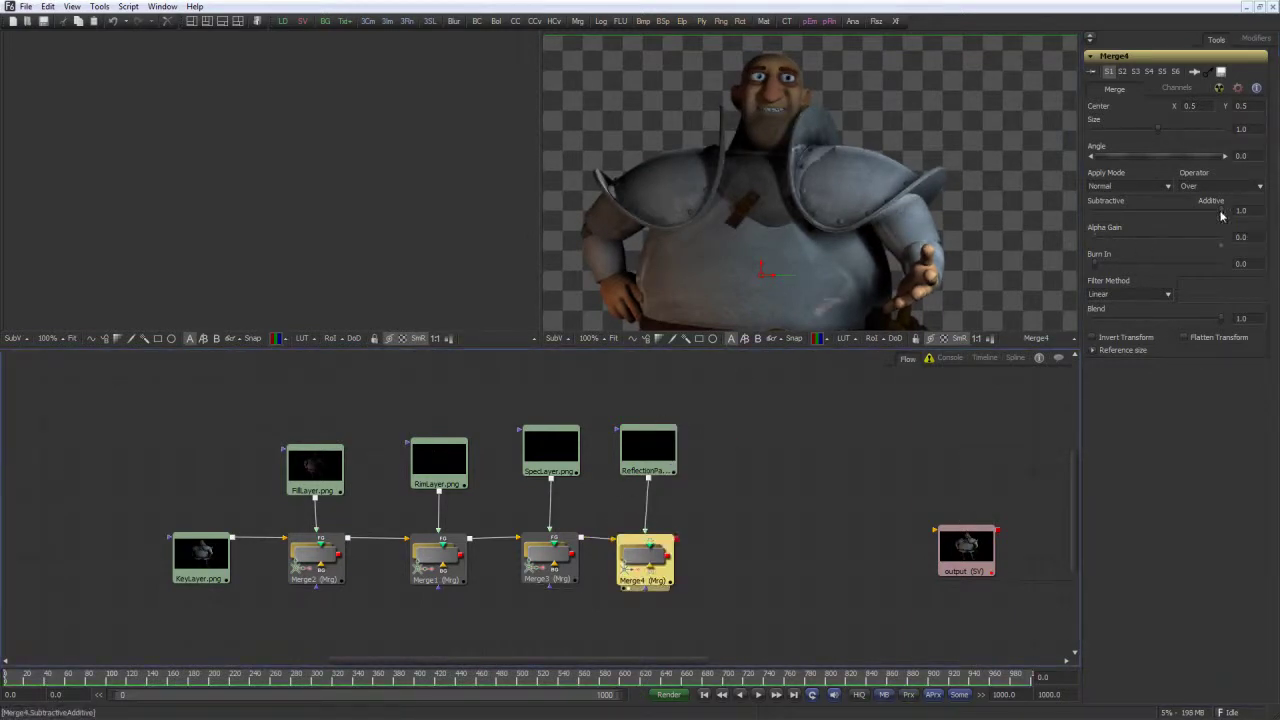
drag(1220, 215, 1151, 210)
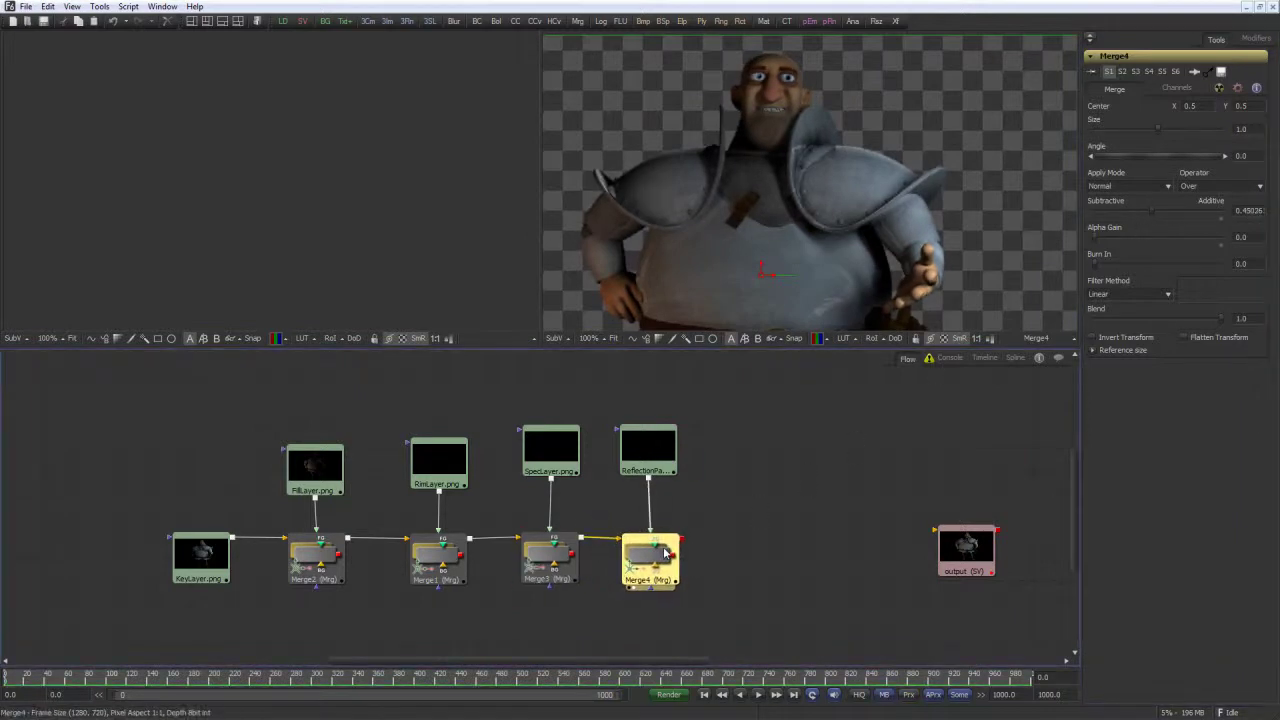
Move the output Saver closer to the merge chain and feed Merge4's result into it
drag(966, 548, 843, 550)
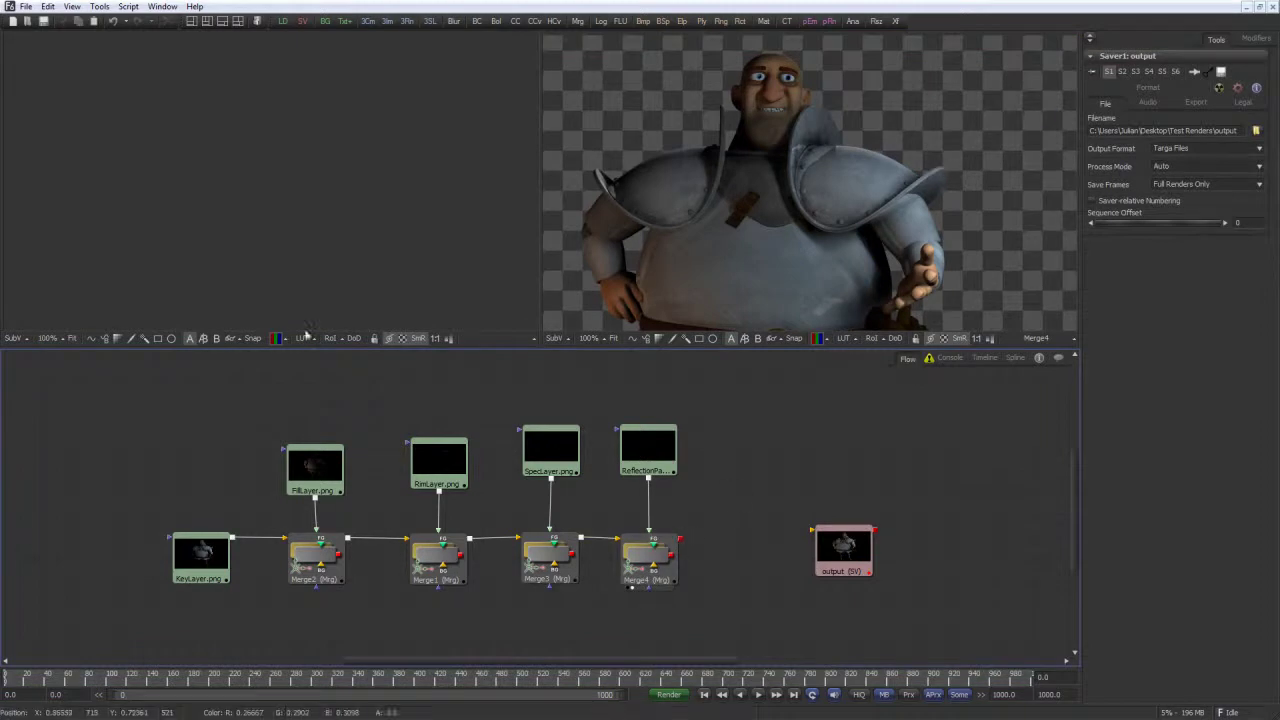
drag(681, 540, 703, 543)
mouse_move(810, 537)
mouse_down()
mouse_move(840, 546)
mouse_move(798, 550)
mouse_up()
click(845, 502)
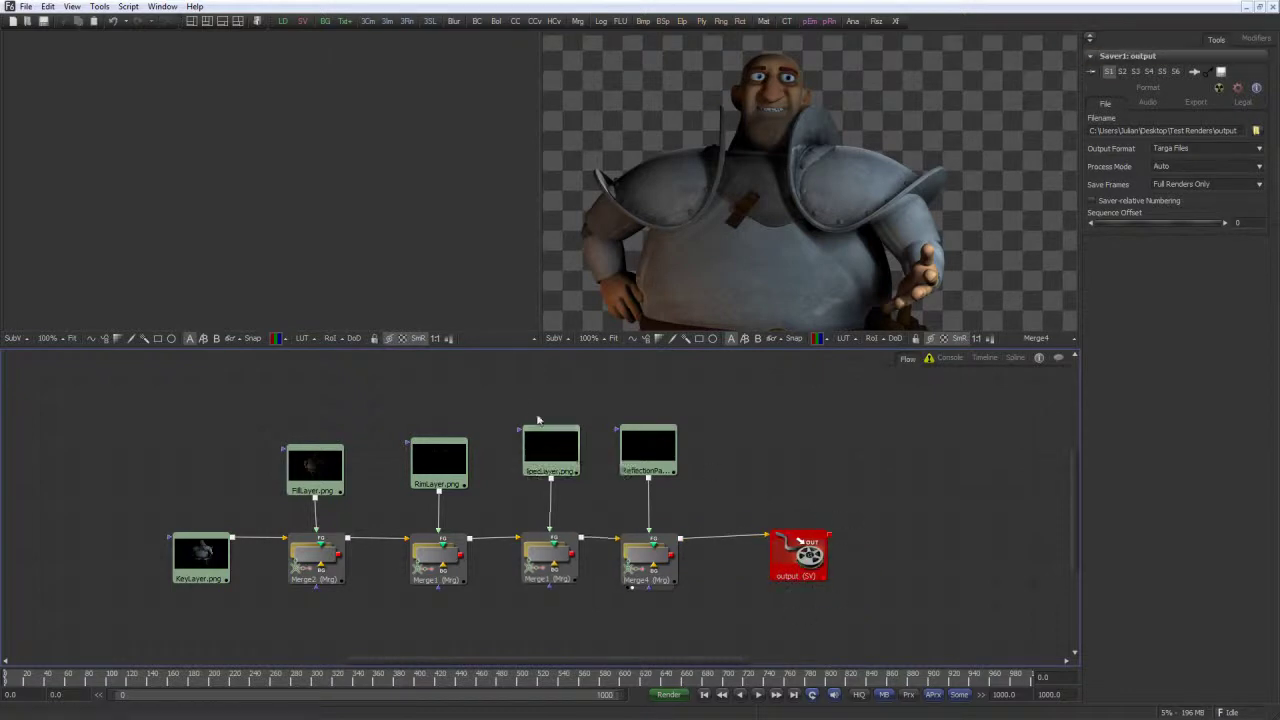
Raise the FillLayer, RimLayer, SpecLayer and ReflectionPass loaders to leave more room above their Merge nodes
drag(297, 457, 297, 423)
drag(440, 458, 436, 426)
drag(550, 450, 548, 424)
drag(664, 448, 664, 420)
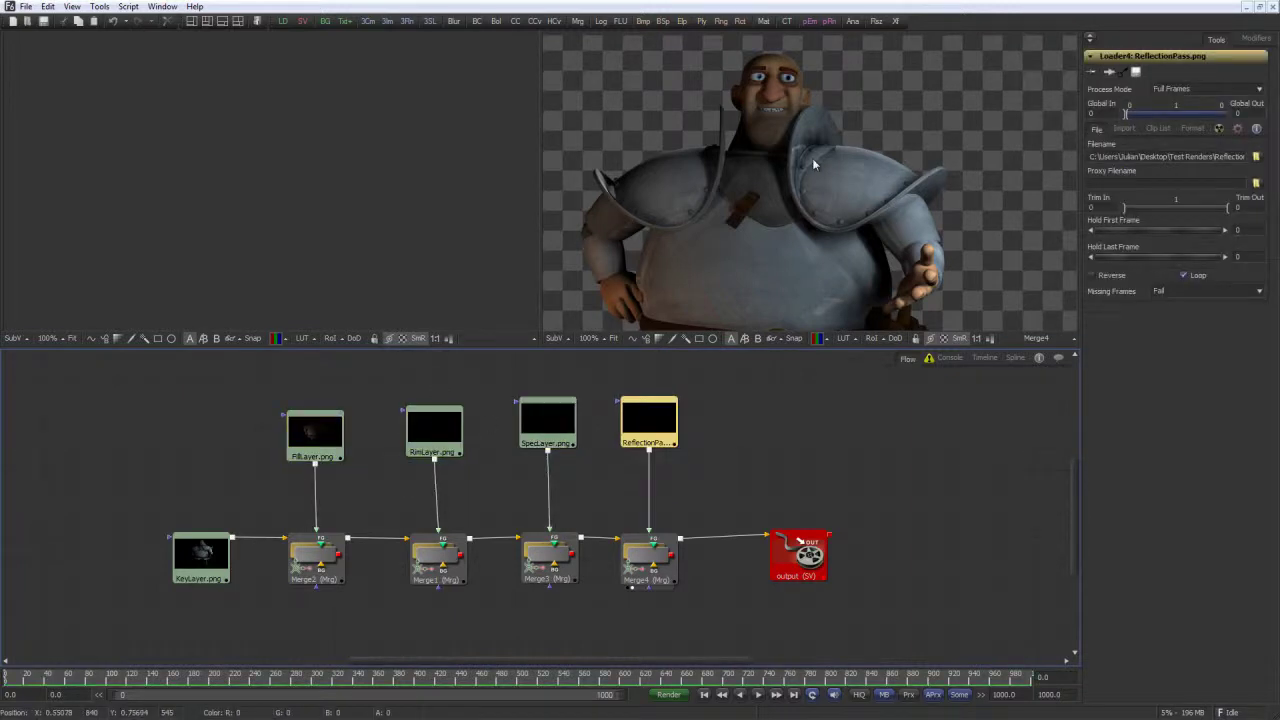
click(939, 402)
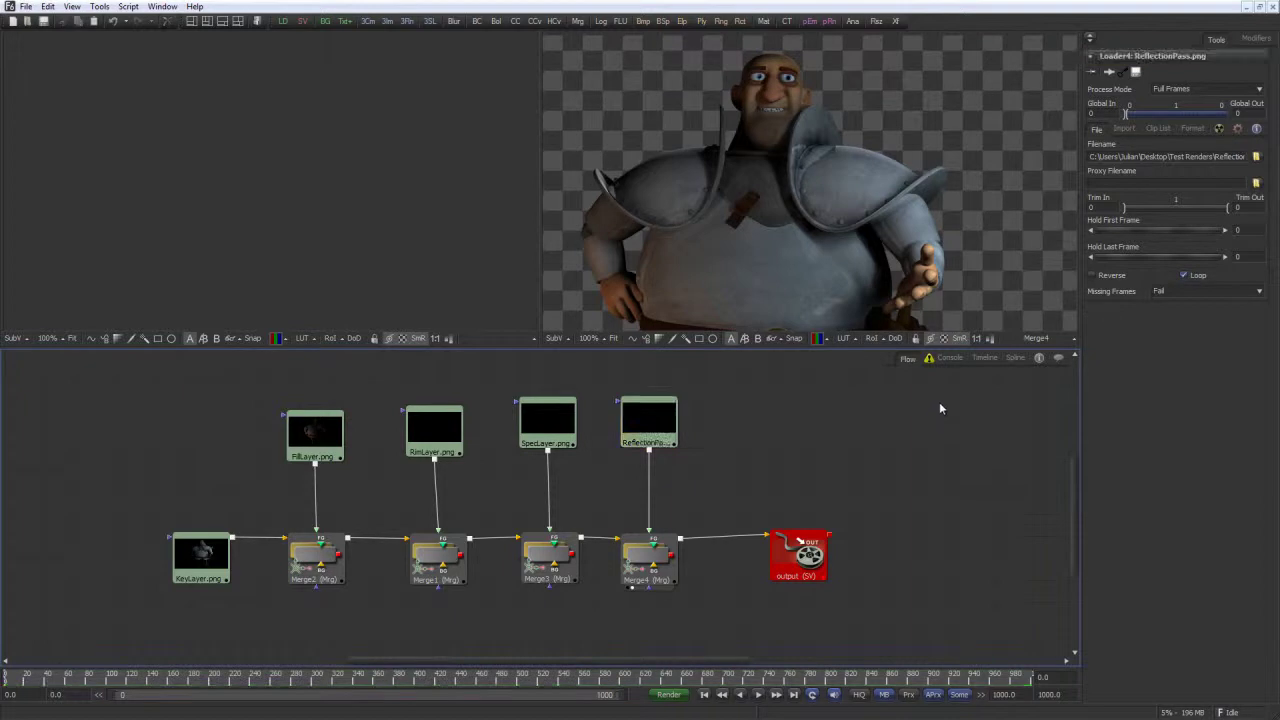
Add a Color Corrector node above the Saver and look through its Levels, Histogram and Suppress controls
click(516, 21)
drag(958, 410, 901, 460)
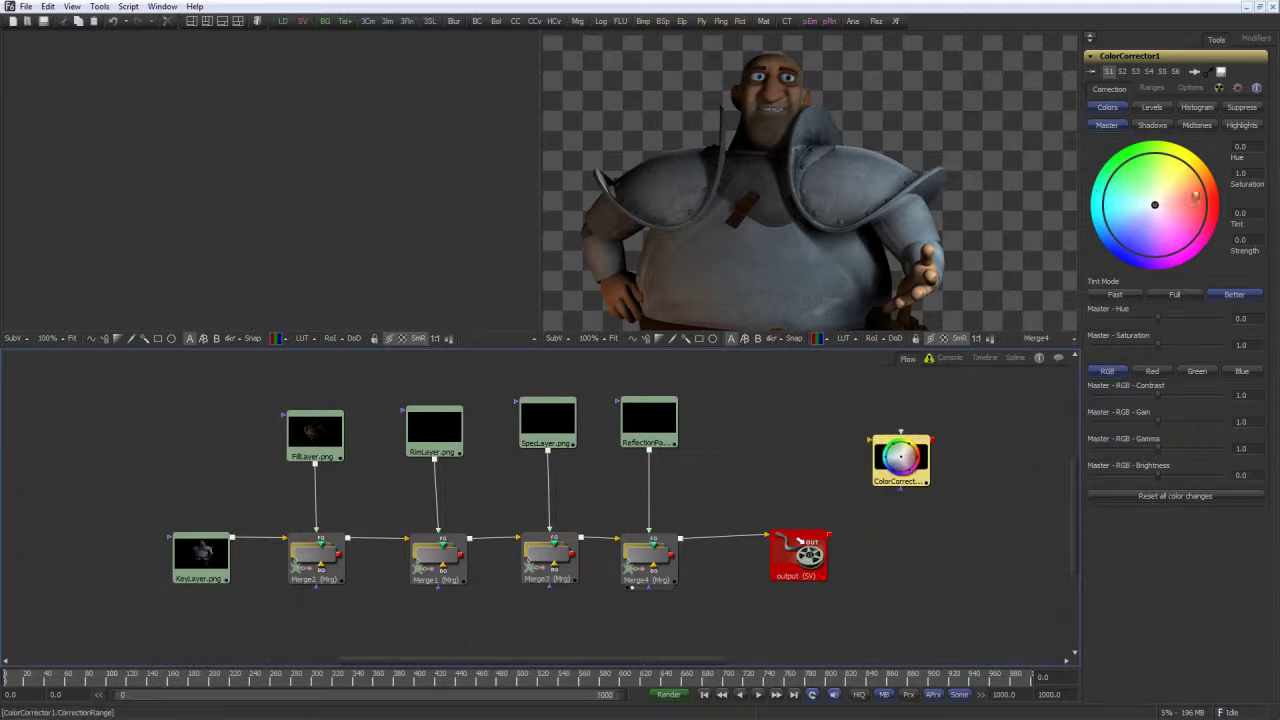
click(1158, 110)
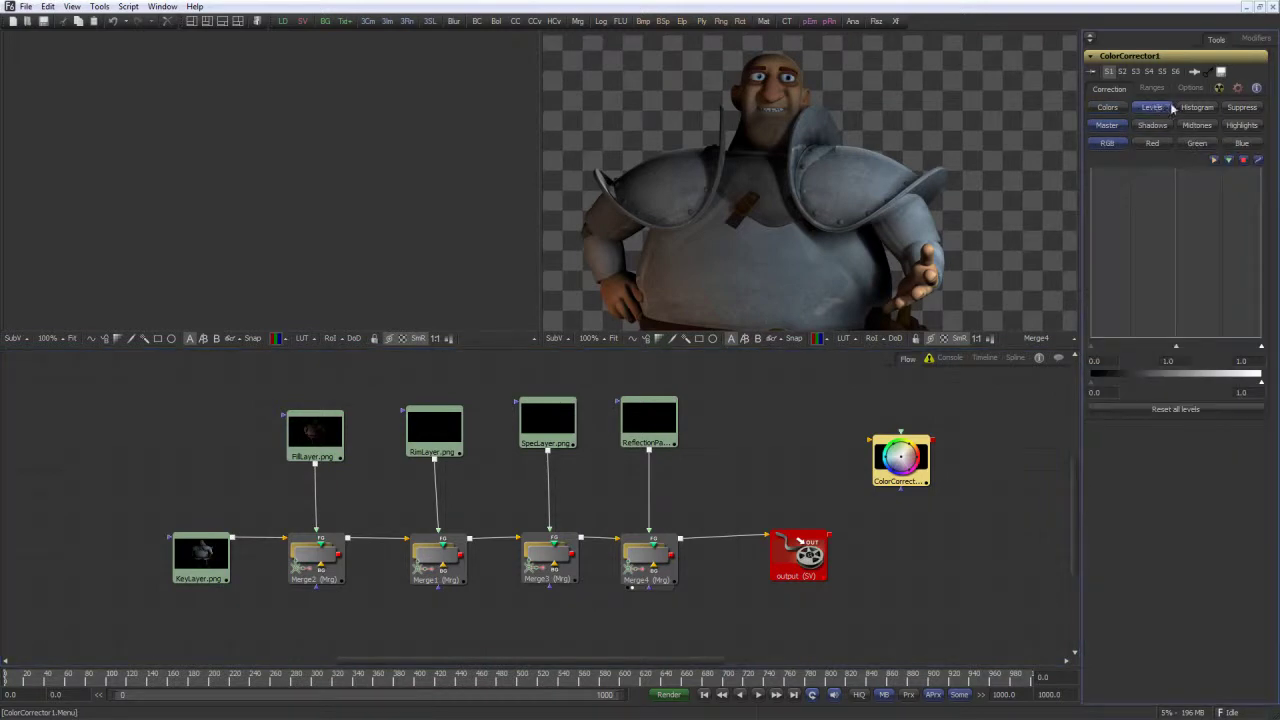
click(1197, 108)
click(1236, 110)
click(1152, 107)
click(1118, 107)
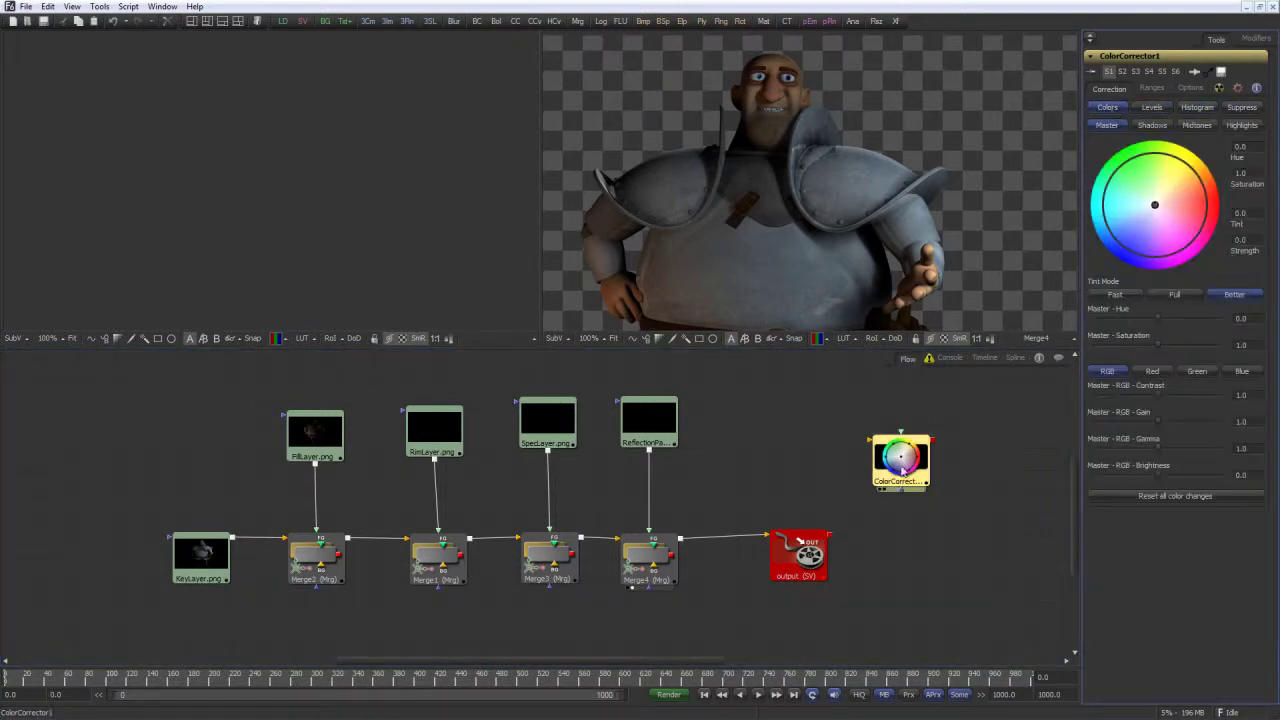
Move the Saver further along and insert the Color Corrector between Merge4 and the Saver
drag(899, 460, 900, 444)
drag(312, 433, 308, 423)
drag(796, 552, 821, 552)
drag(905, 440, 865, 545)
drag(744, 555, 752, 546)
click(745, 550)
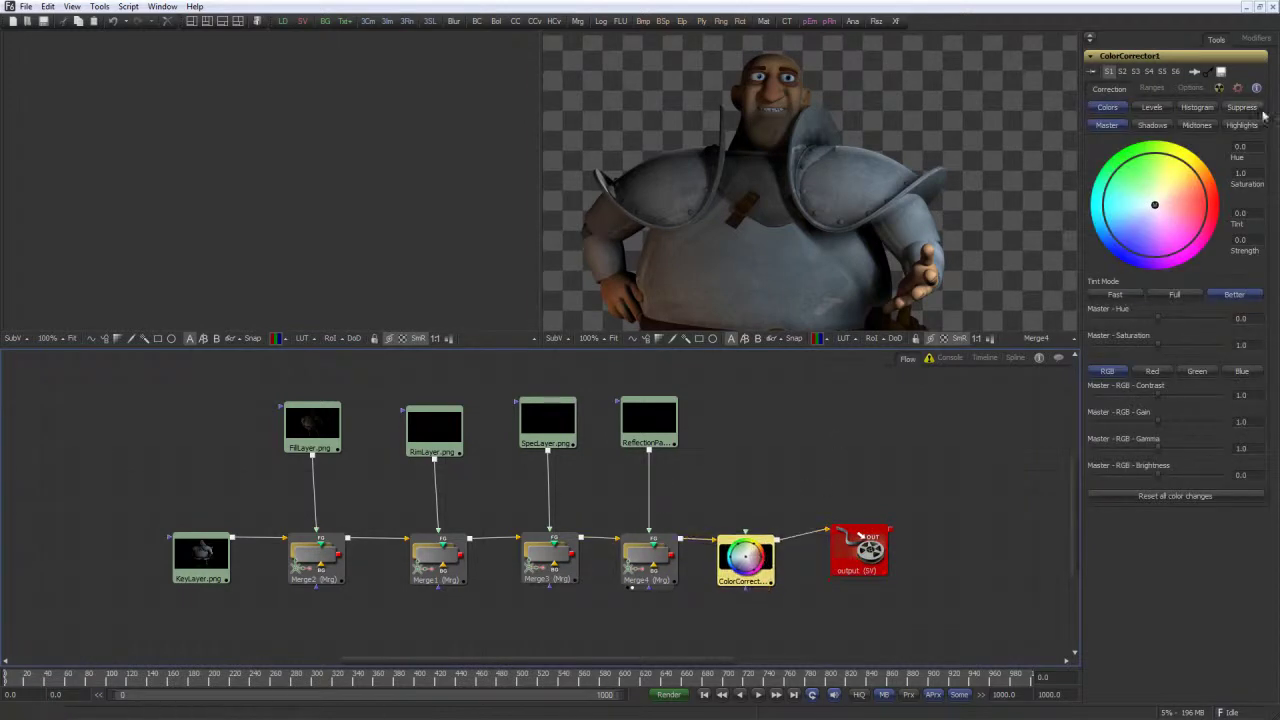
Try strong warm master tints on the Color Corrector while viewing its result, and delete the node
drag(1152, 212, 1212, 194)
drag(754, 560, 797, 251)
mouse_move(1190, 200)
mouse_down()
mouse_move(1204, 195)
mouse_move(1180, 201)
mouse_up()
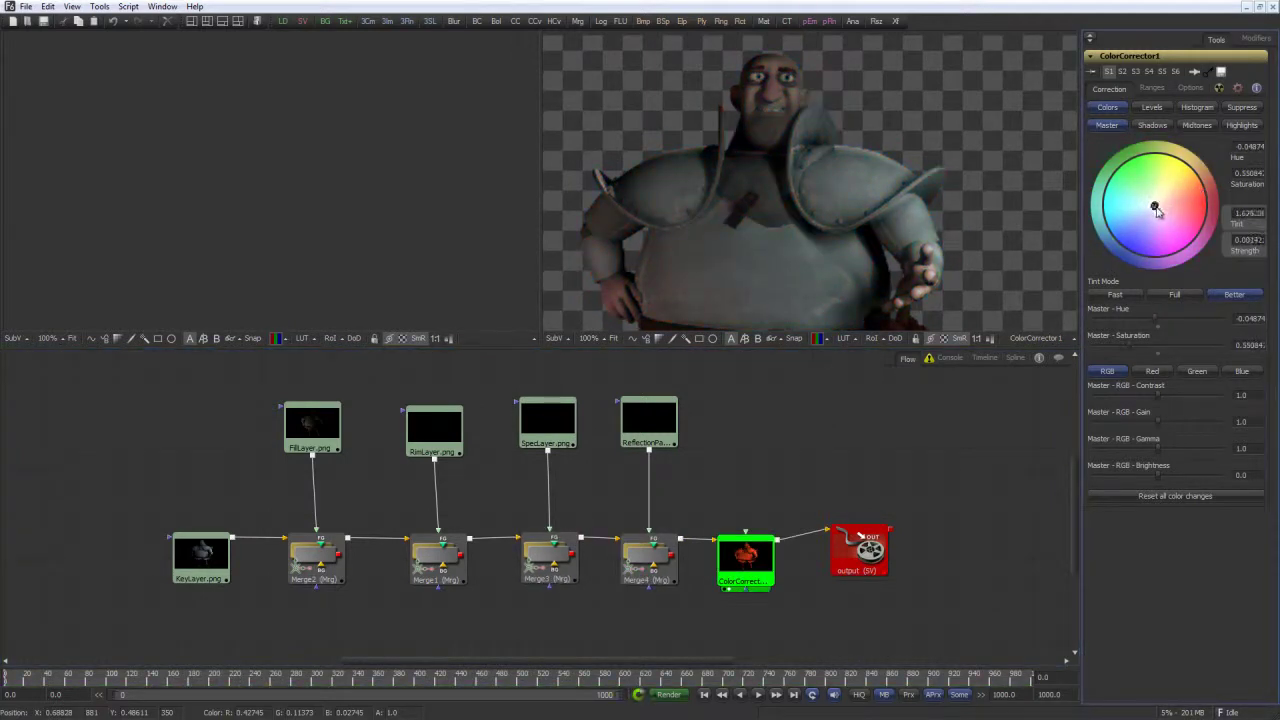
drag(1155, 206, 1190, 183)
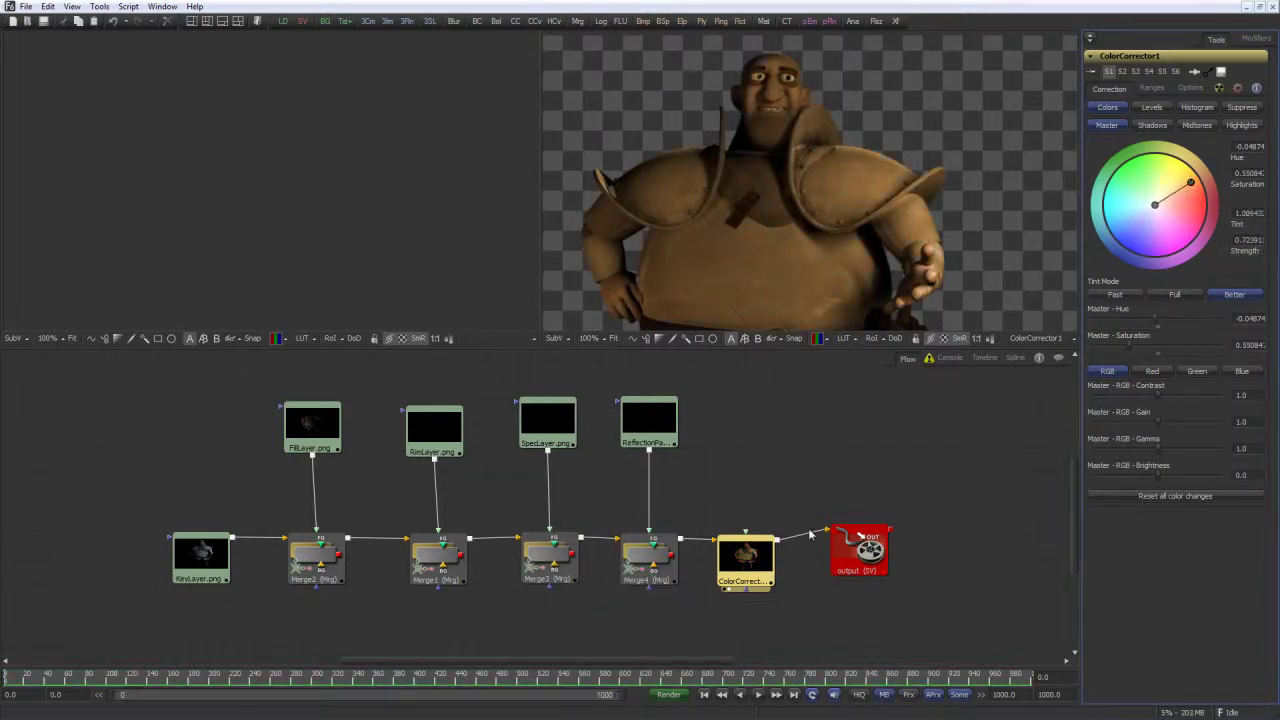
key(Delete)
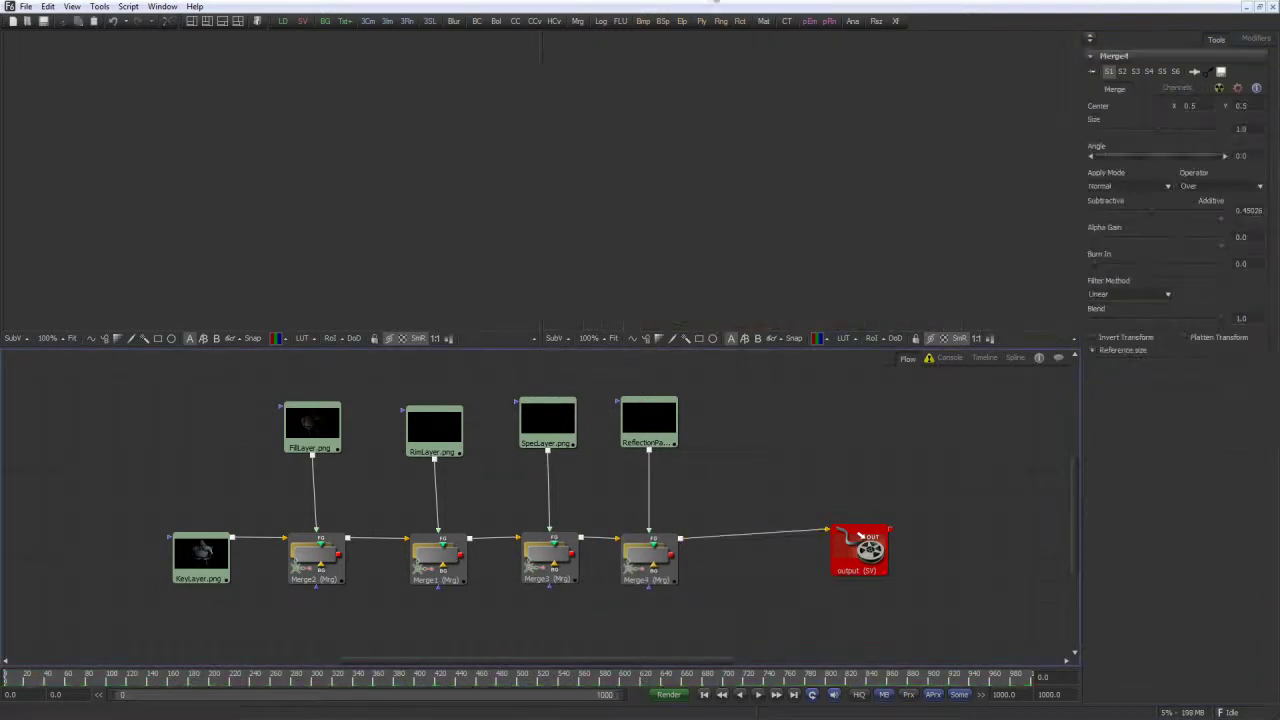
Insert a fresh Color Corrector between Merge4 and the Saver and display its result in the second viewer
drag(799, 504, 755, 485)
drag(800, 530, 833, 538)
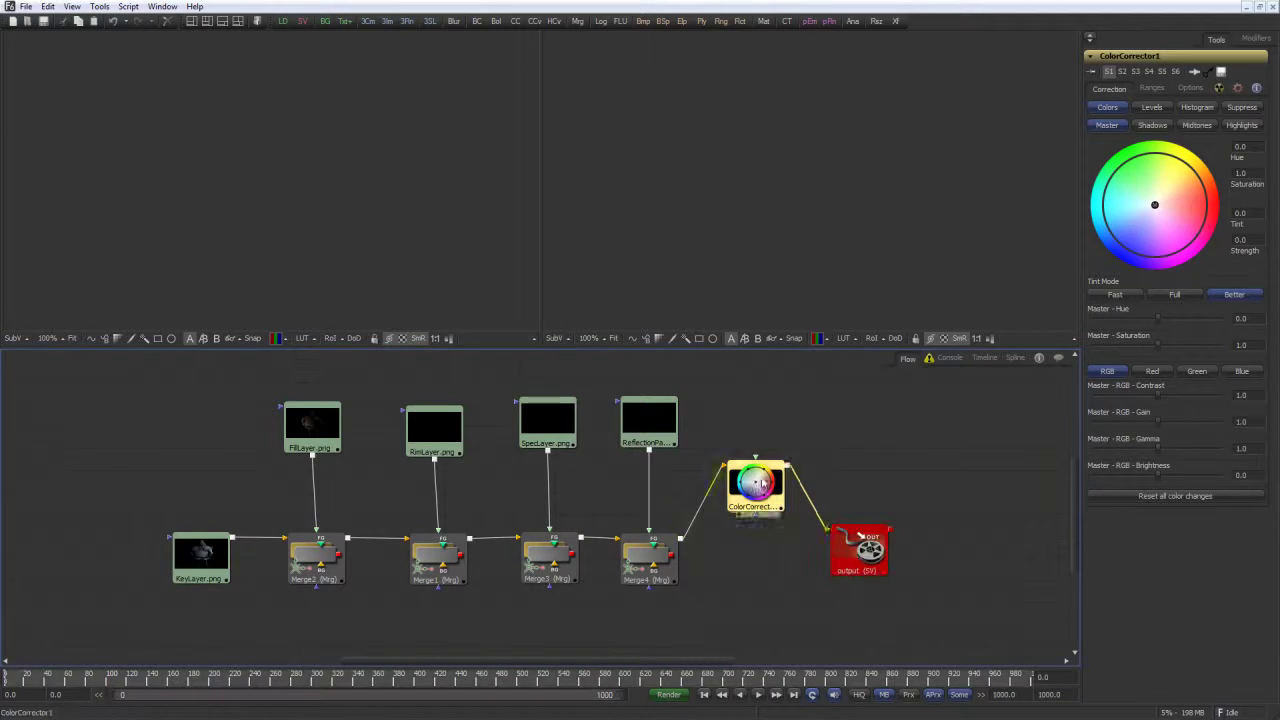
drag(755, 485, 750, 568)
key(2)
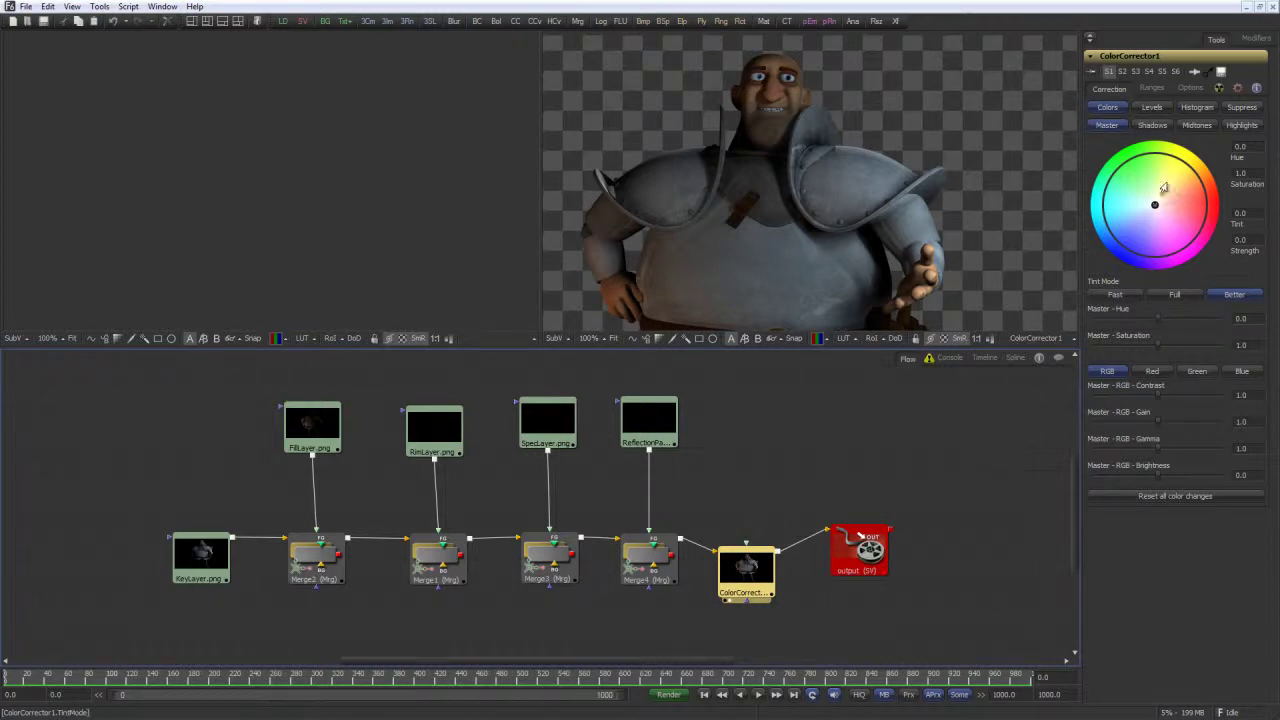
Check the Color Corrector's red and green levels, and give the shadows a faint tint of about 0.609 at strength 0.036
click(1152, 107)
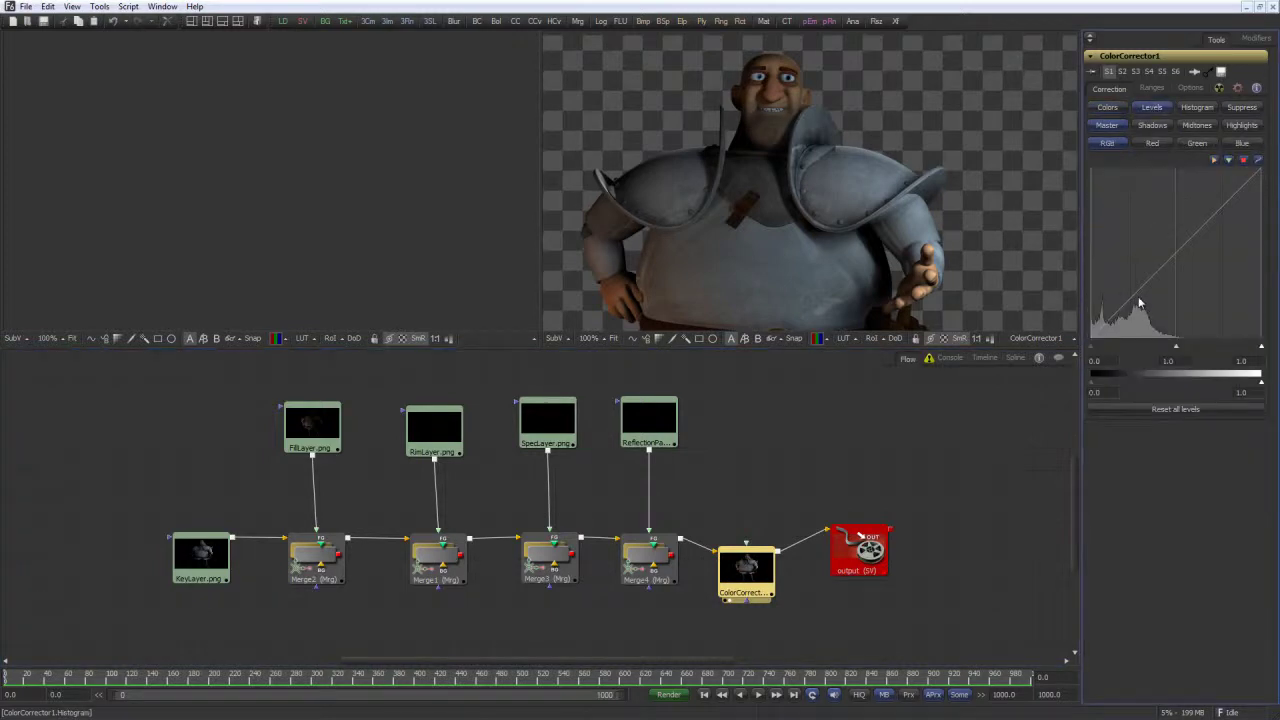
click(1152, 143)
click(1197, 143)
click(1107, 107)
drag(1154, 205, 1165, 181)
drag(807, 191, 834, 171)
drag(1165, 183, 1152, 208)
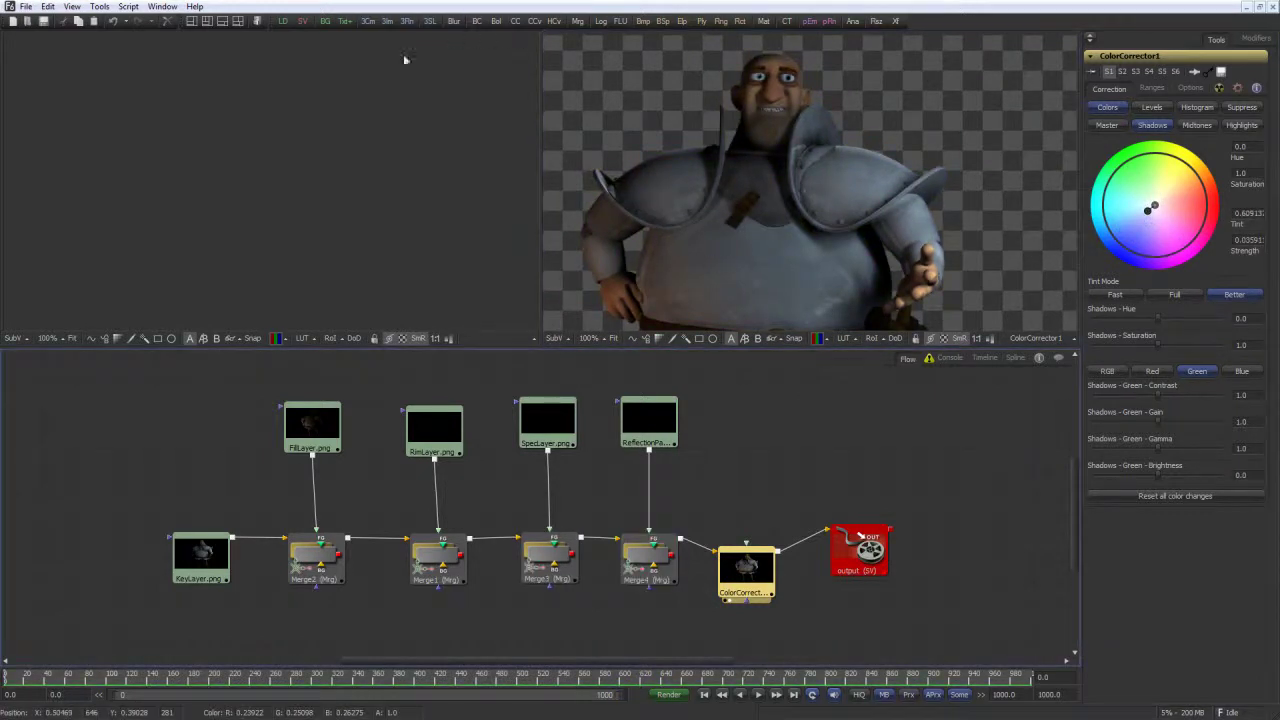
Insert a new Color Corrector between FillLayer.png and Merge2, and reposition the final Color Corrector between Merge4 and the Saver
click(800, 386)
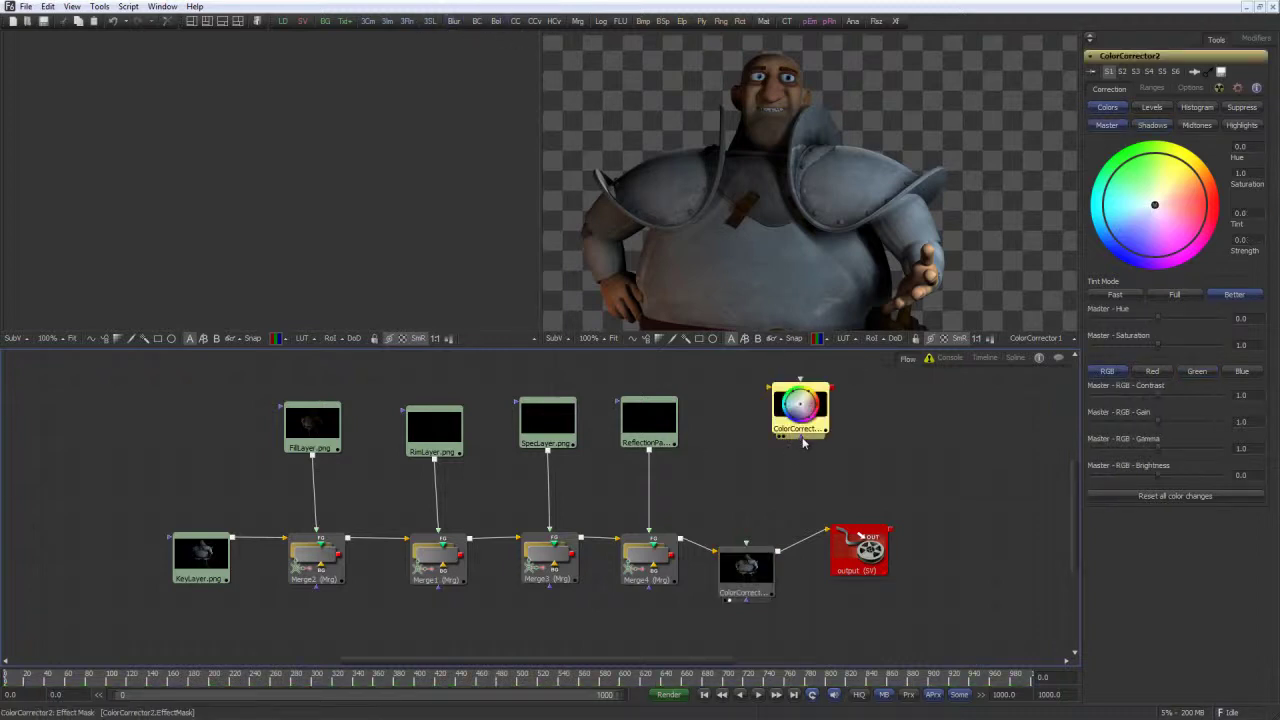
drag(797, 410, 377, 476)
drag(313, 413, 323, 383)
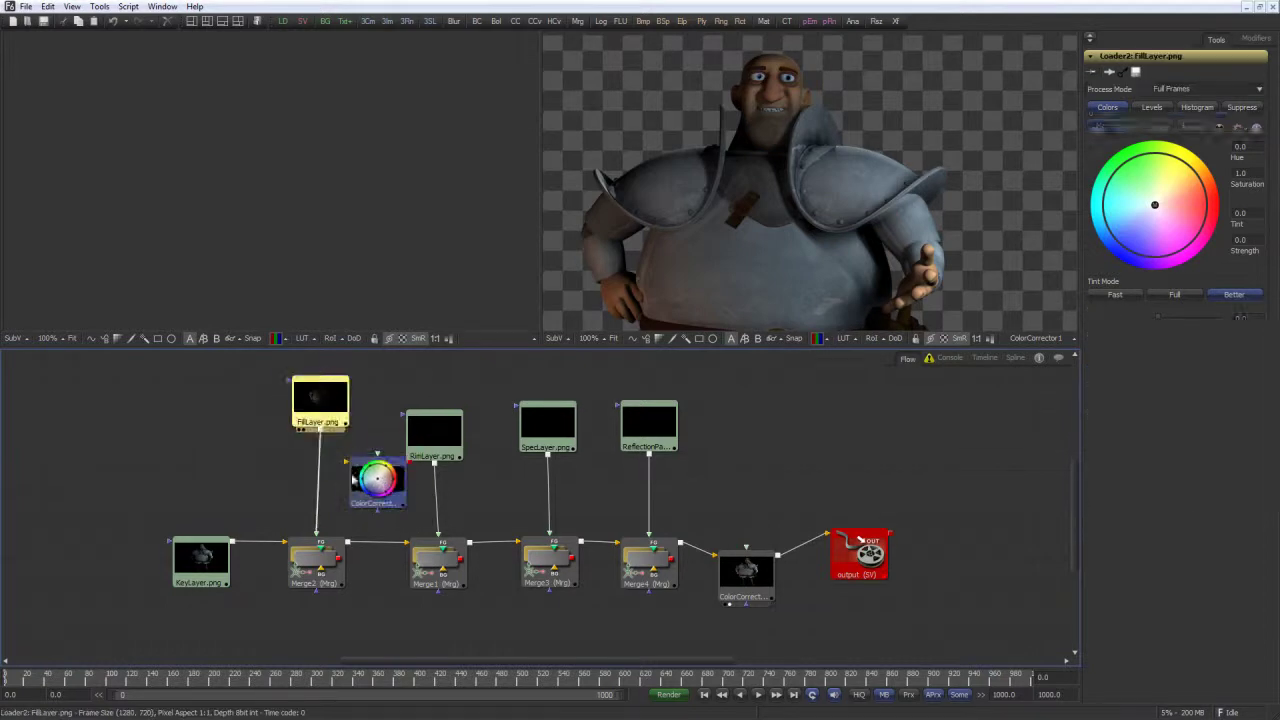
drag(377, 478, 320, 485)
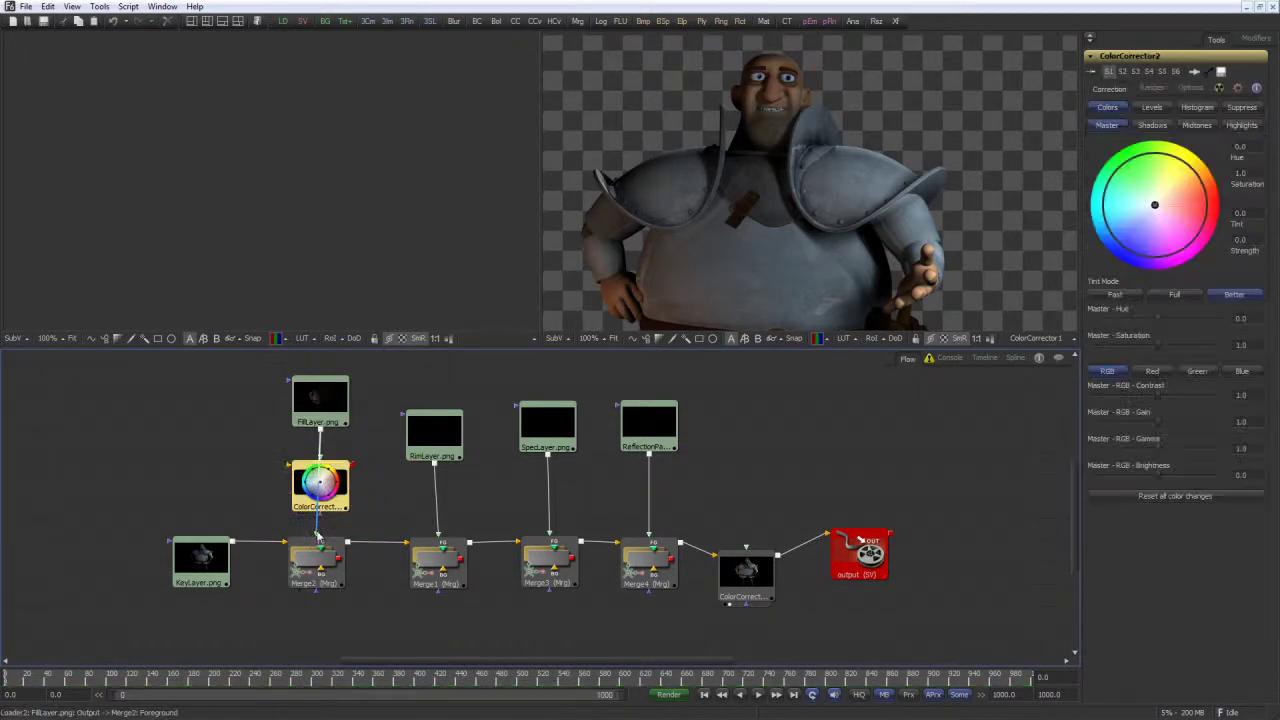
drag(318, 529, 322, 484)
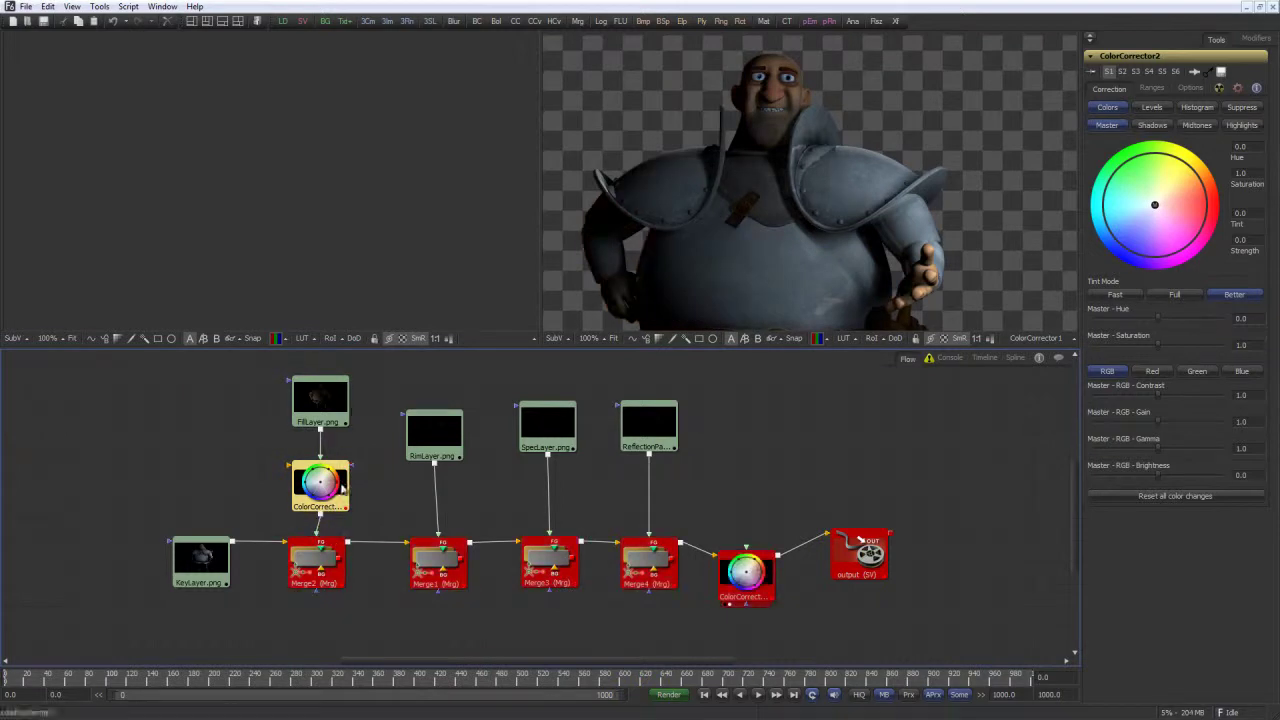
drag(328, 516, 325, 496)
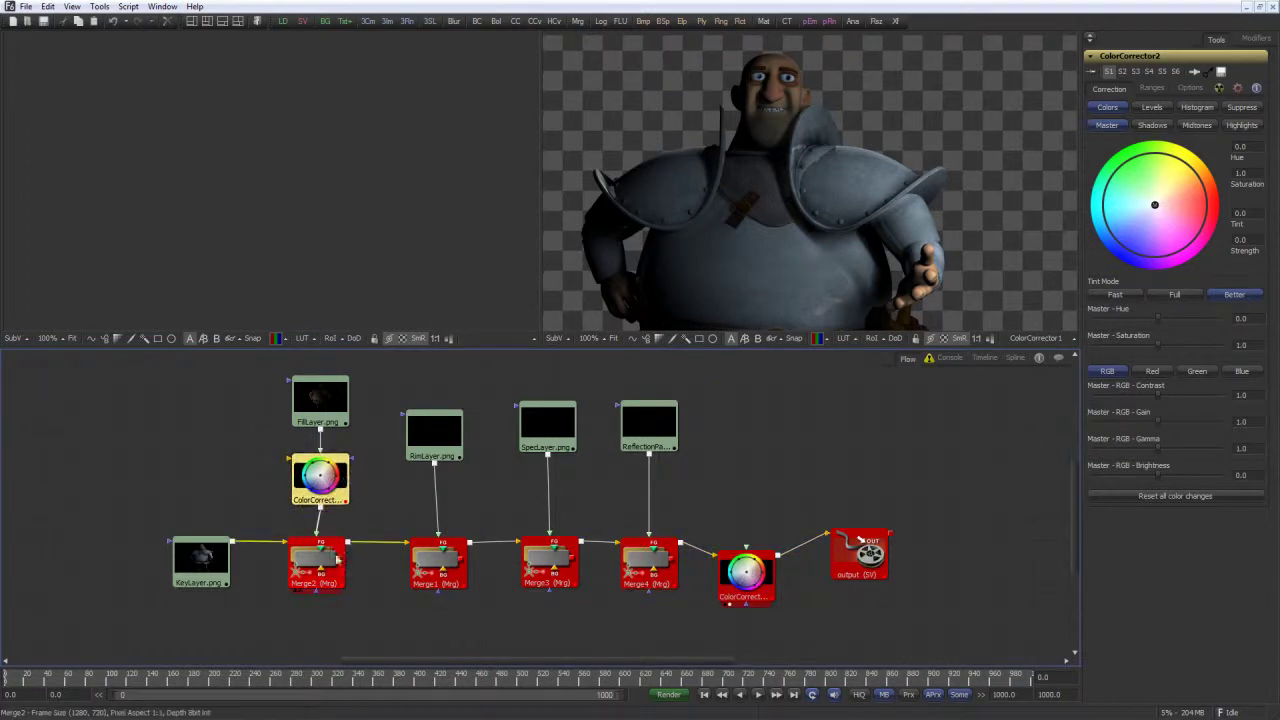
drag(745, 572, 750, 551)
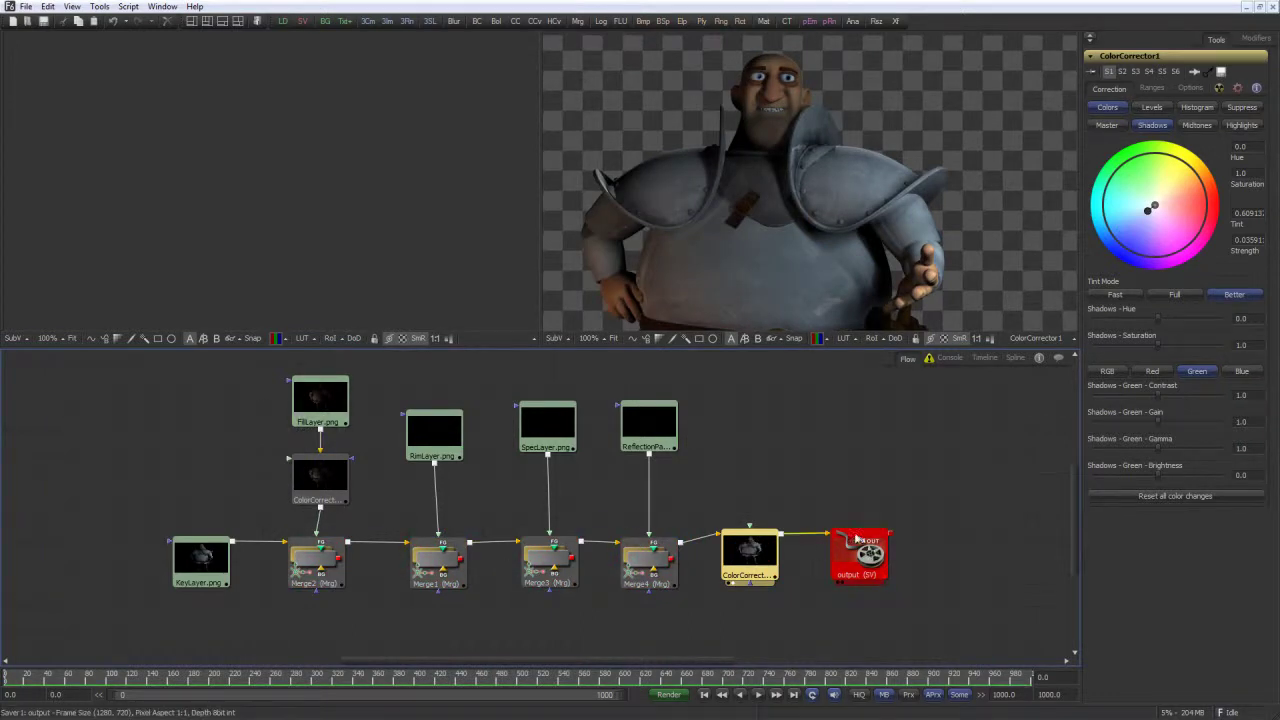
drag(762, 556, 774, 568)
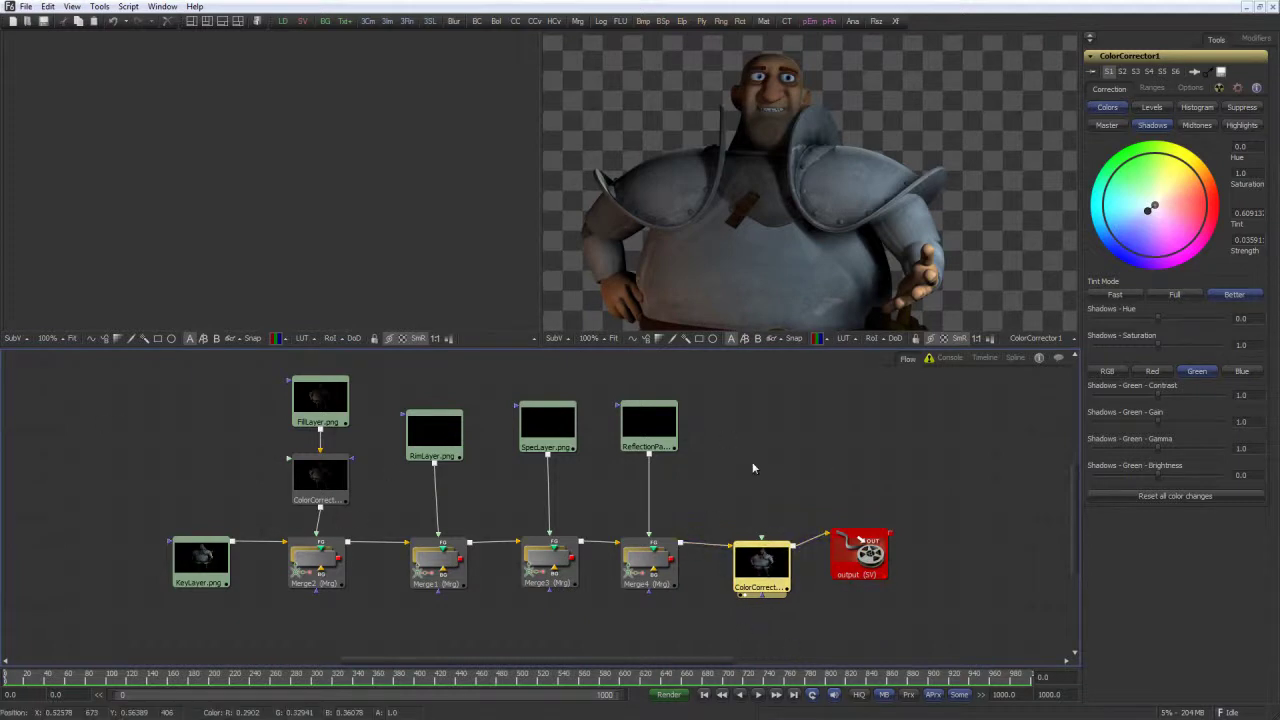
Give the fill layer's Color Corrector a faint master tint of about -0.578 at strength 0.051
click(309, 458)
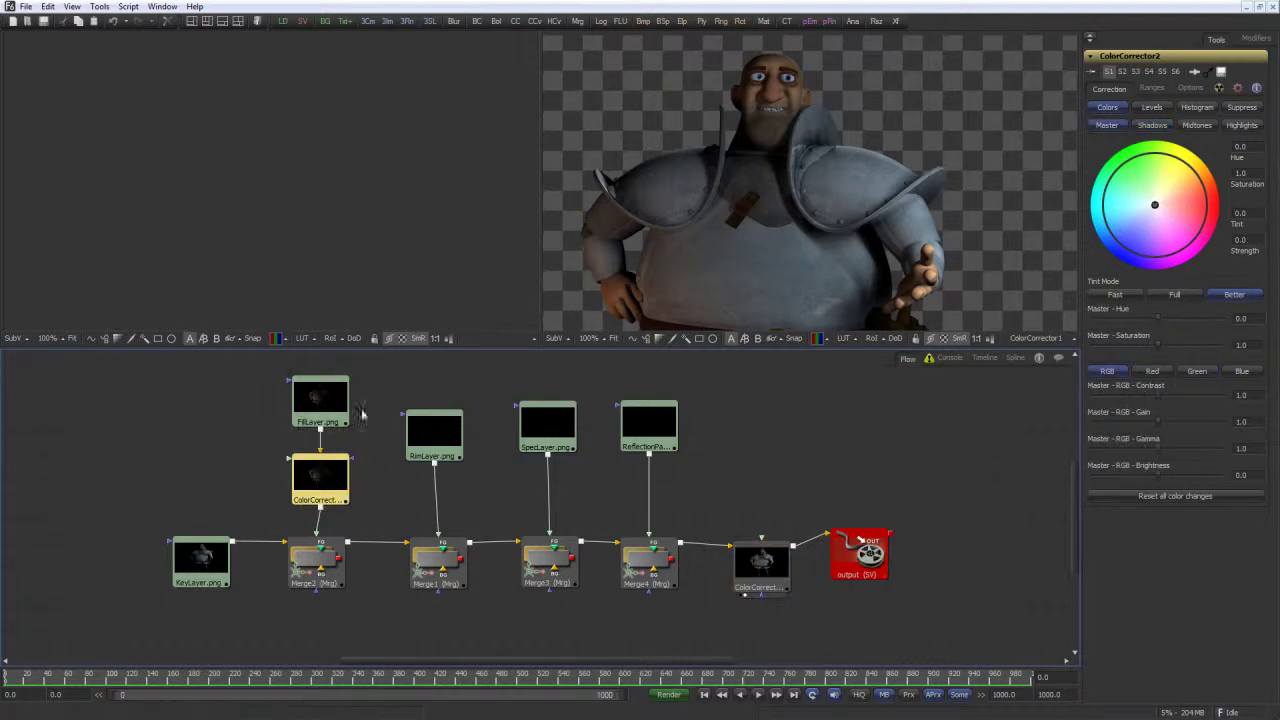
mouse_move(1155, 207)
mouse_down()
mouse_move(1165, 220)
mouse_move(1148, 222)
mouse_move(1132, 200)
mouse_move(1149, 204)
mouse_up()
drag(915, 460, 880, 443)
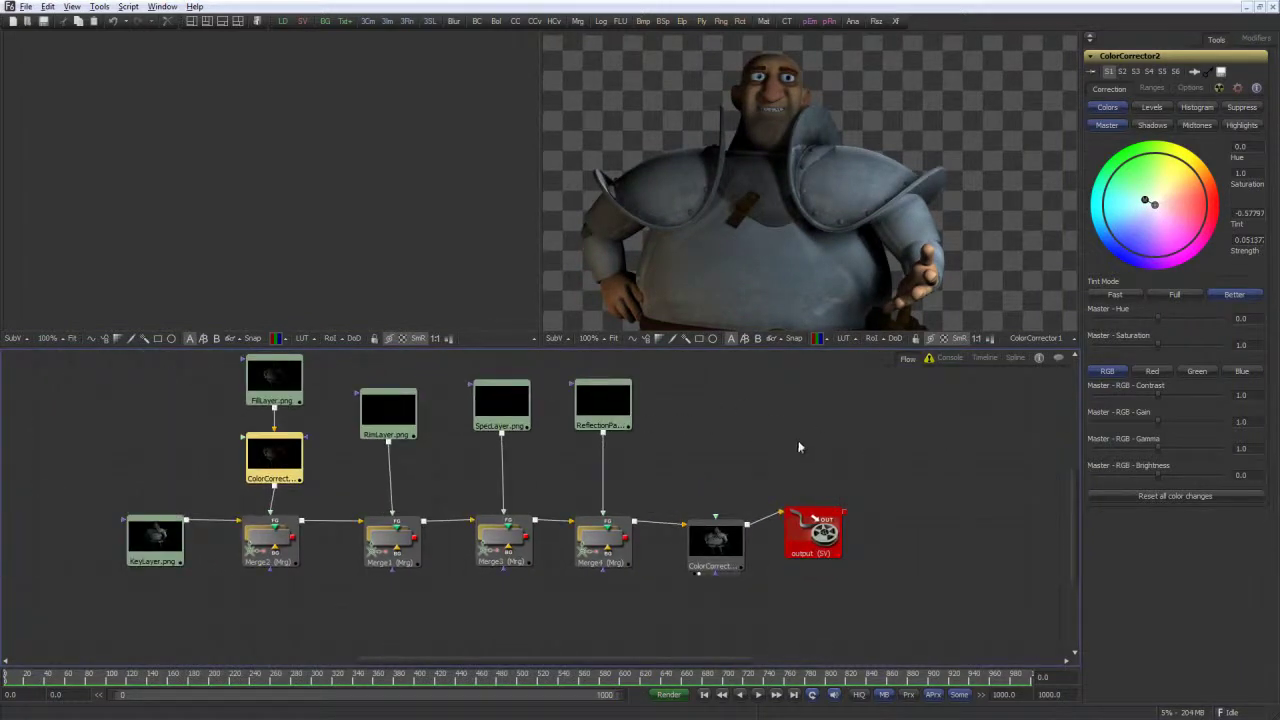
Disconnect the Saver from the final Color Corrector and move it far away, below and beyond the node chain
right_click(725, 400)
click(704, 404)
scroll(705, 404, down, 5)
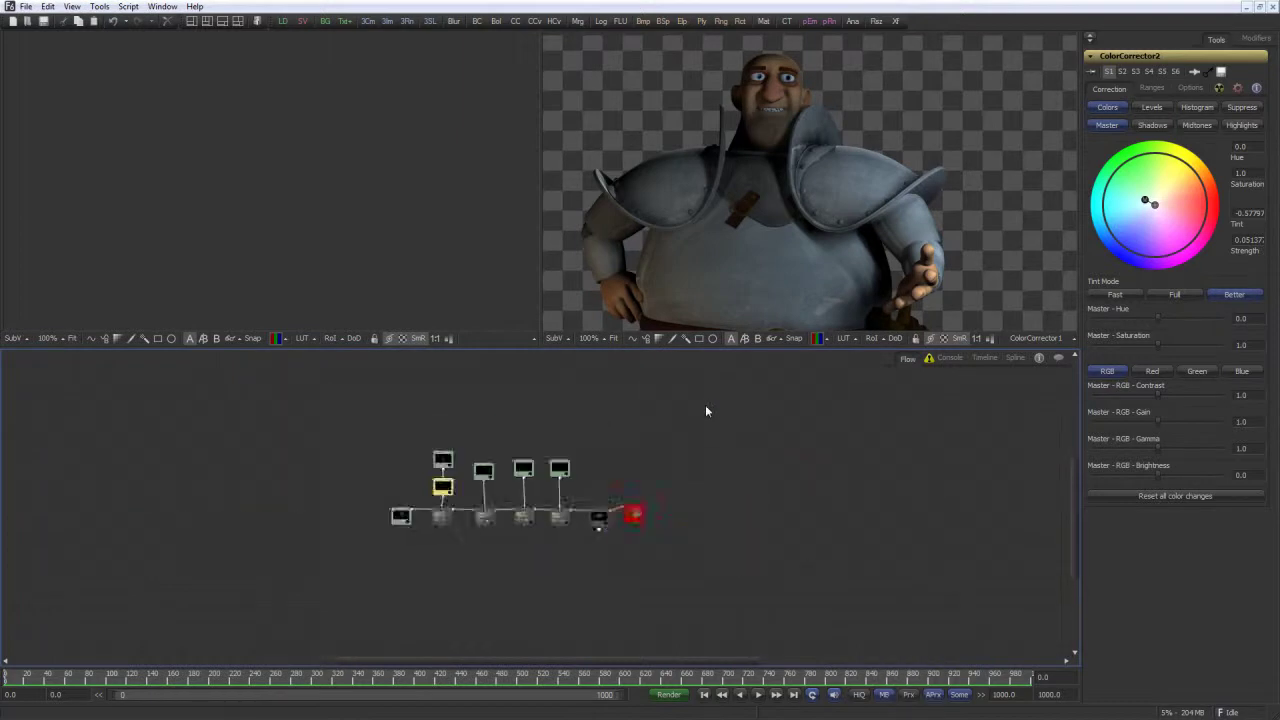
scroll(708, 410, up, 2)
scroll(752, 486, down, 2)
drag(757, 489, 645, 428)
mouse_move(630, 510)
mouse_down()
mouse_move(537, 466)
mouse_move(622, 517)
mouse_up()
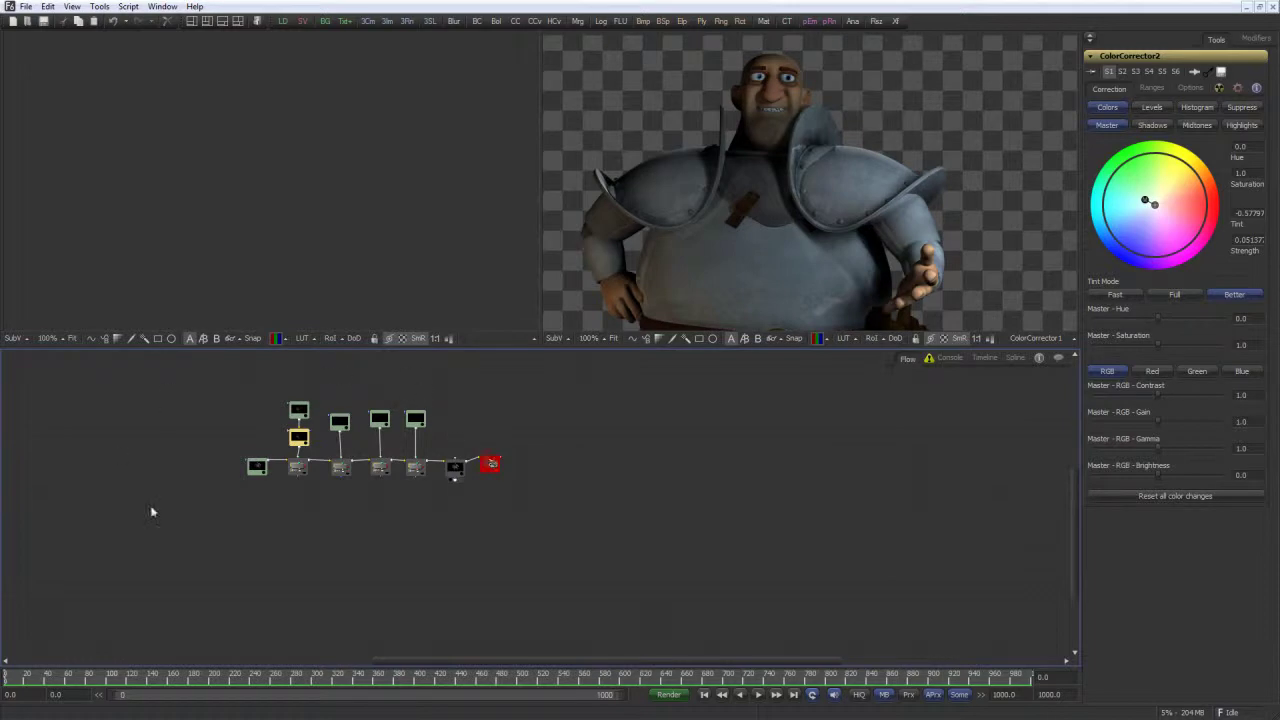
mouse_move(497, 466)
mouse_down()
mouse_move(546, 467)
mouse_move(516, 468)
mouse_up()
drag(767, 528, 719, 500)
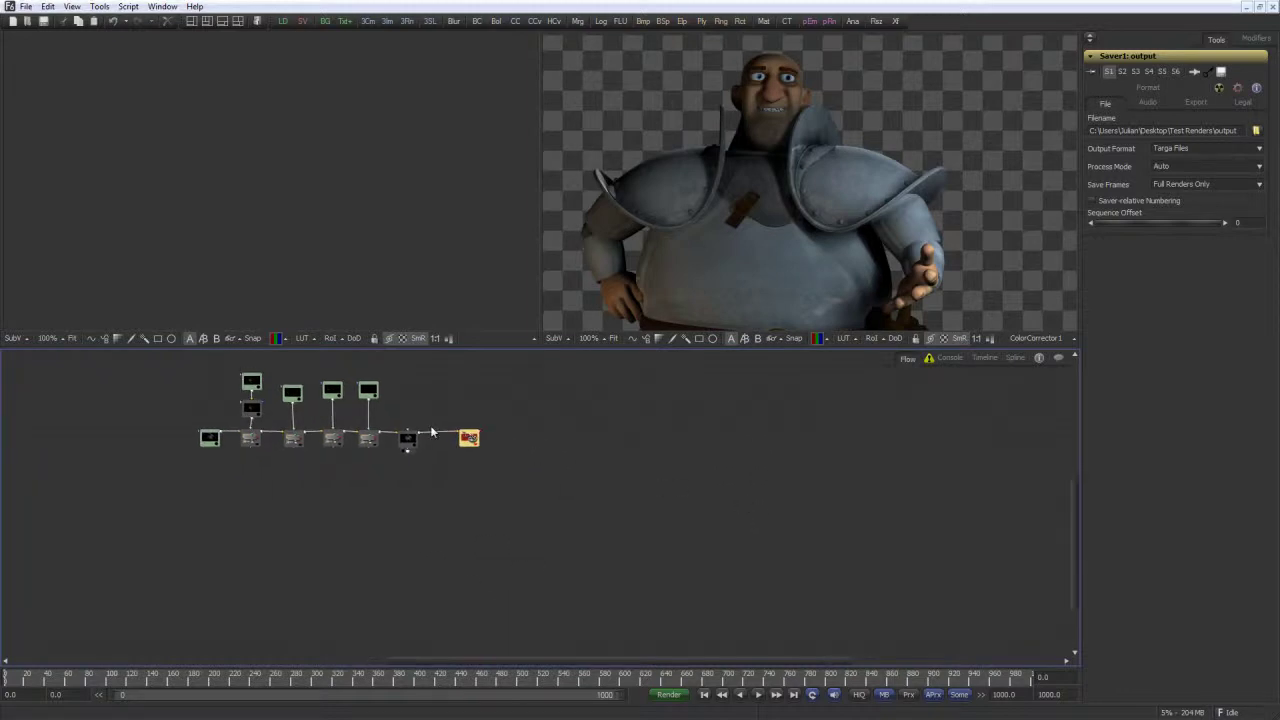
drag(469, 438, 764, 574)
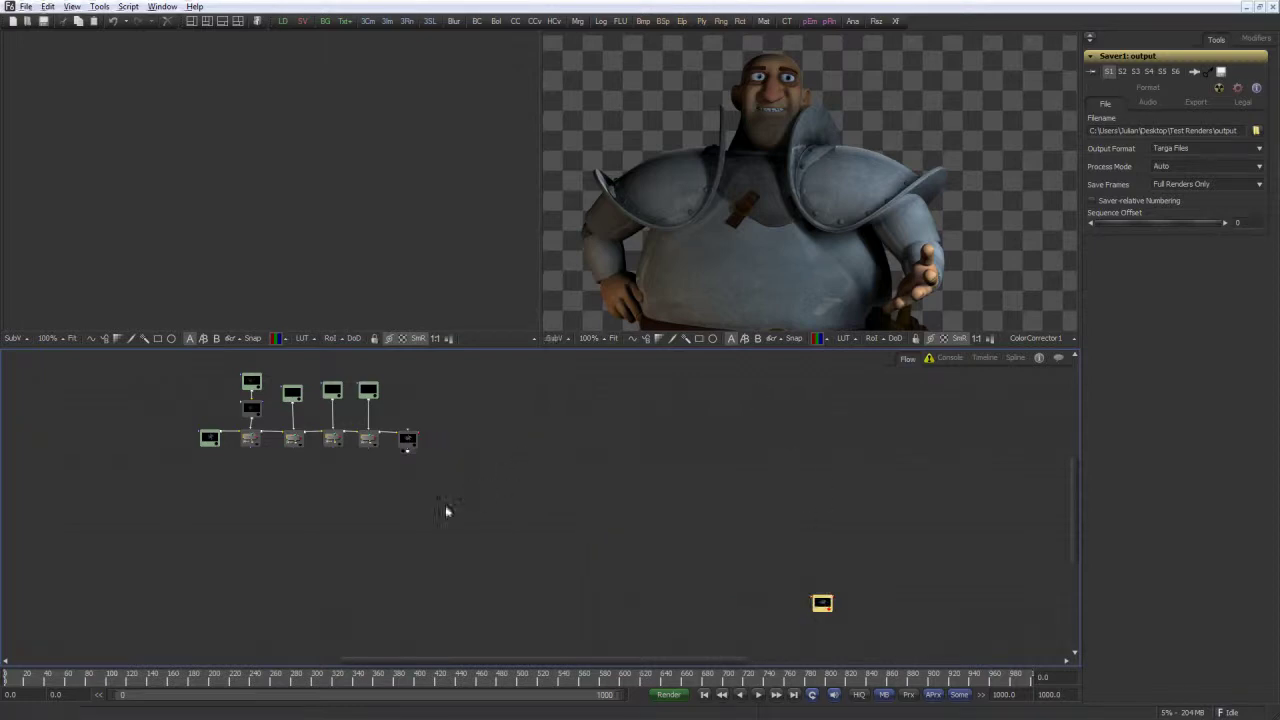
Examine the spread-out flow and its overview map, locating the distant Saver relative to the node chain
drag(446, 508, 374, 552)
drag(669, 454, 635, 508)
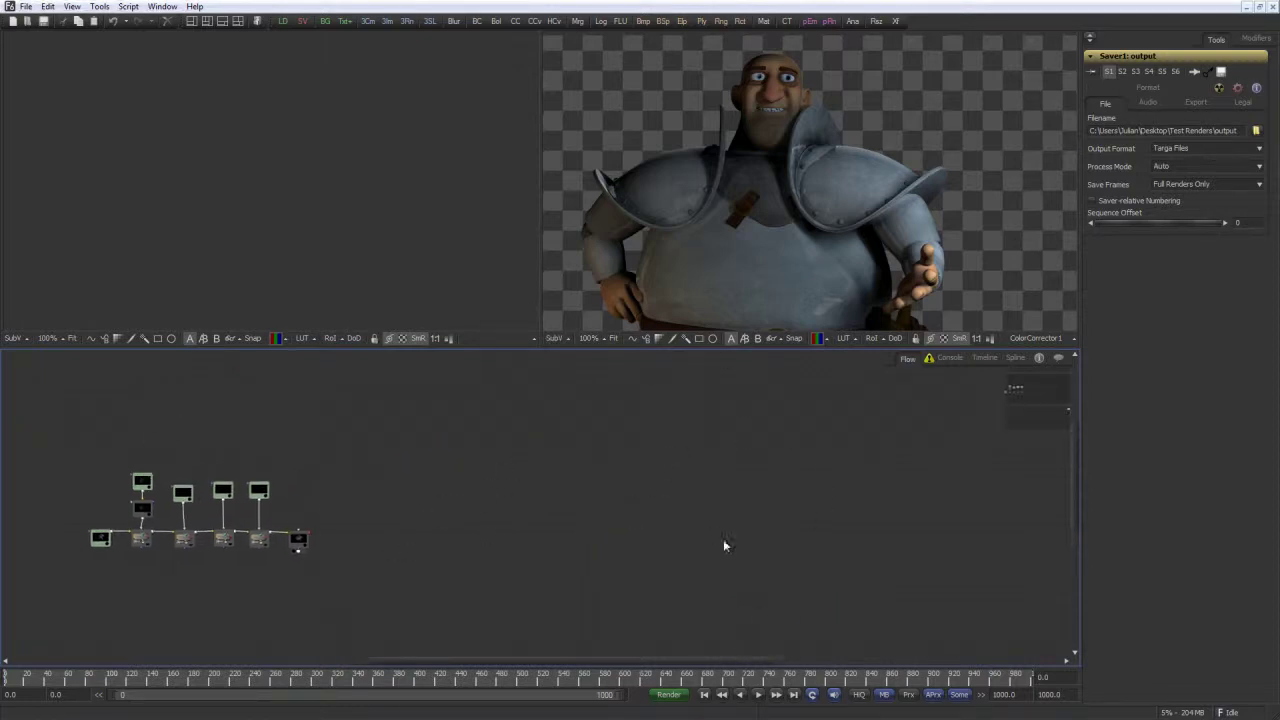
drag(558, 530, 556, 563)
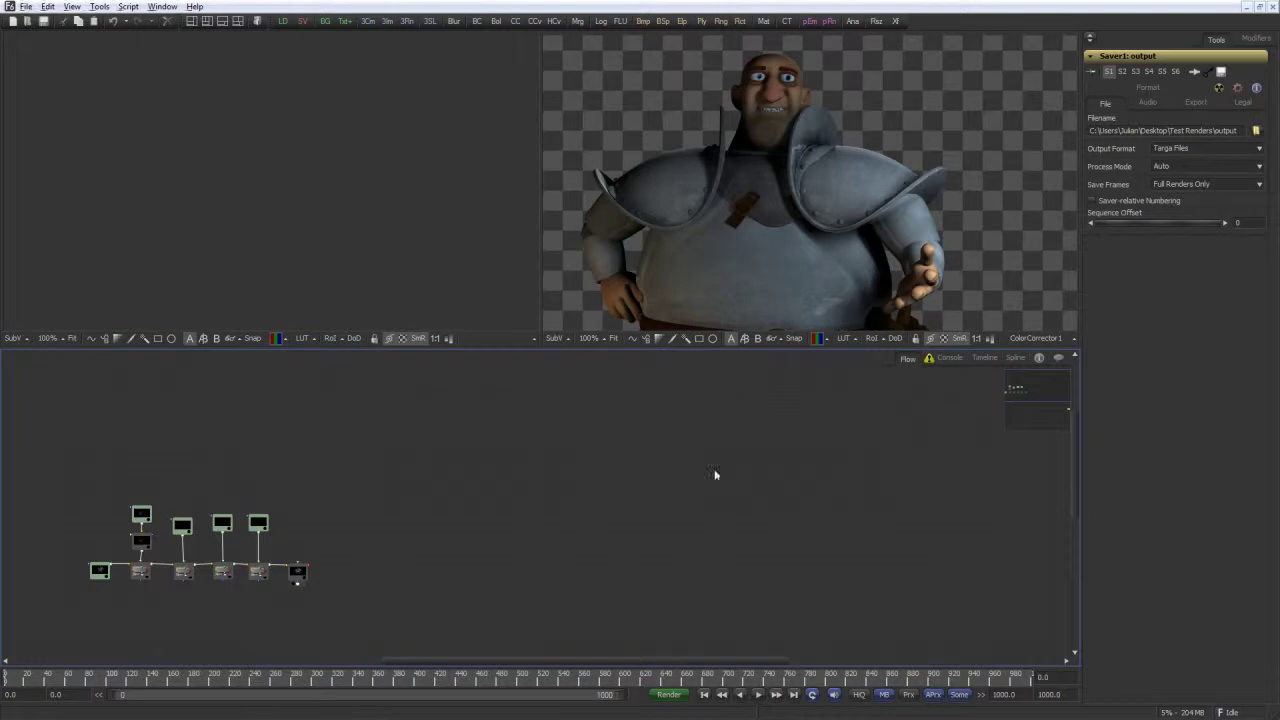
mouse_move(713, 504)
mouse_down()
mouse_move(805, 374)
mouse_move(770, 432)
mouse_up()
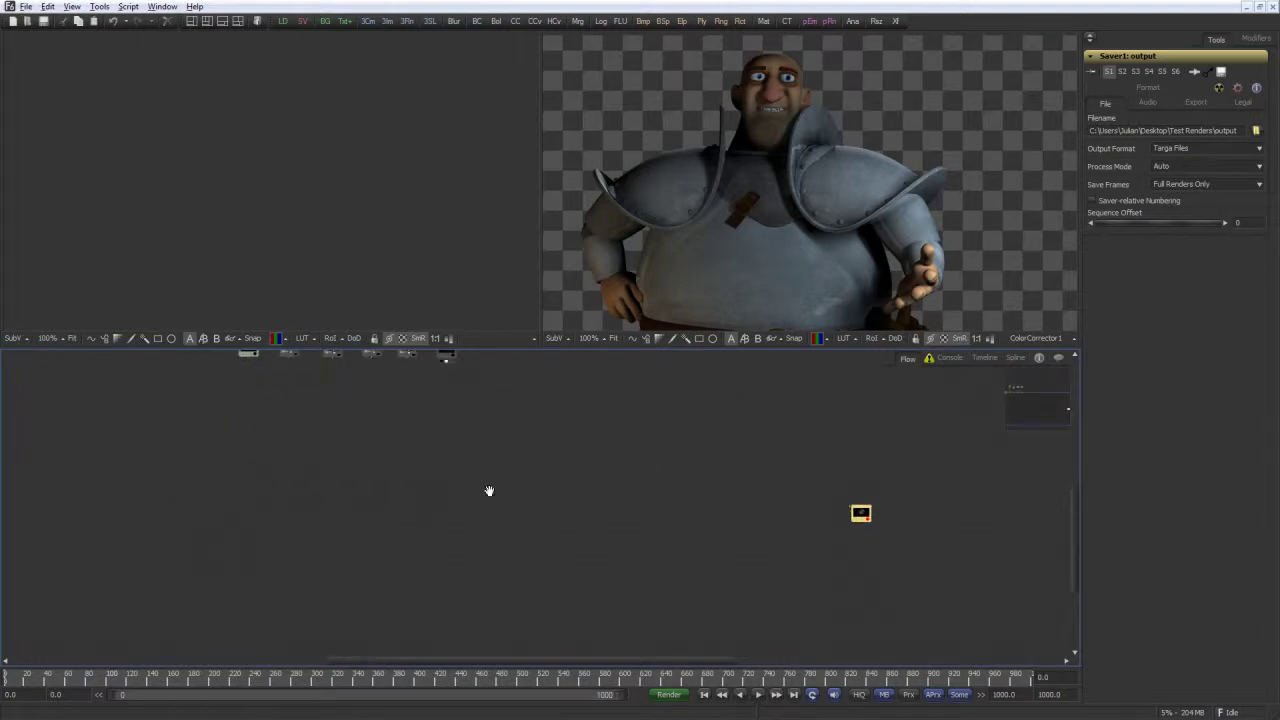
drag(492, 493, 497, 616)
mouse_move(757, 531)
mouse_down()
mouse_move(637, 503)
mouse_move(785, 597)
mouse_up()
right_click(538, 456)
click(784, 524)
drag(546, 530, 603, 489)
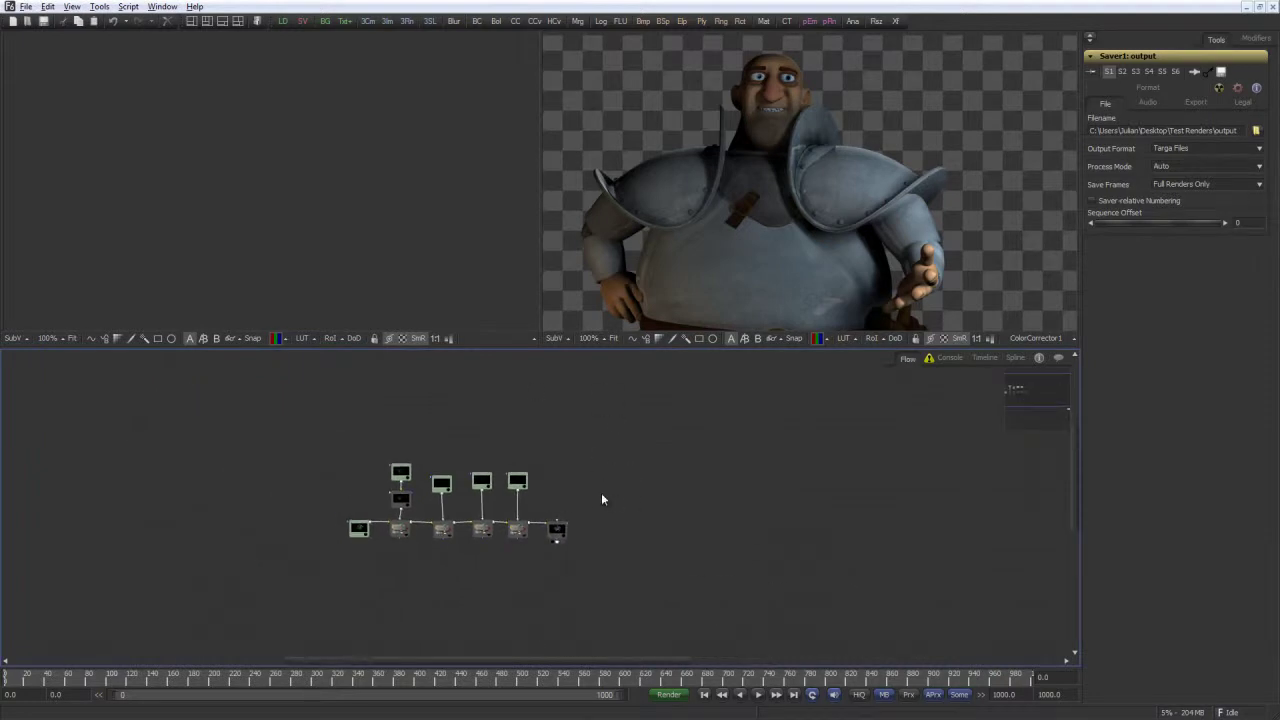
scroll(593, 494, up, 4)
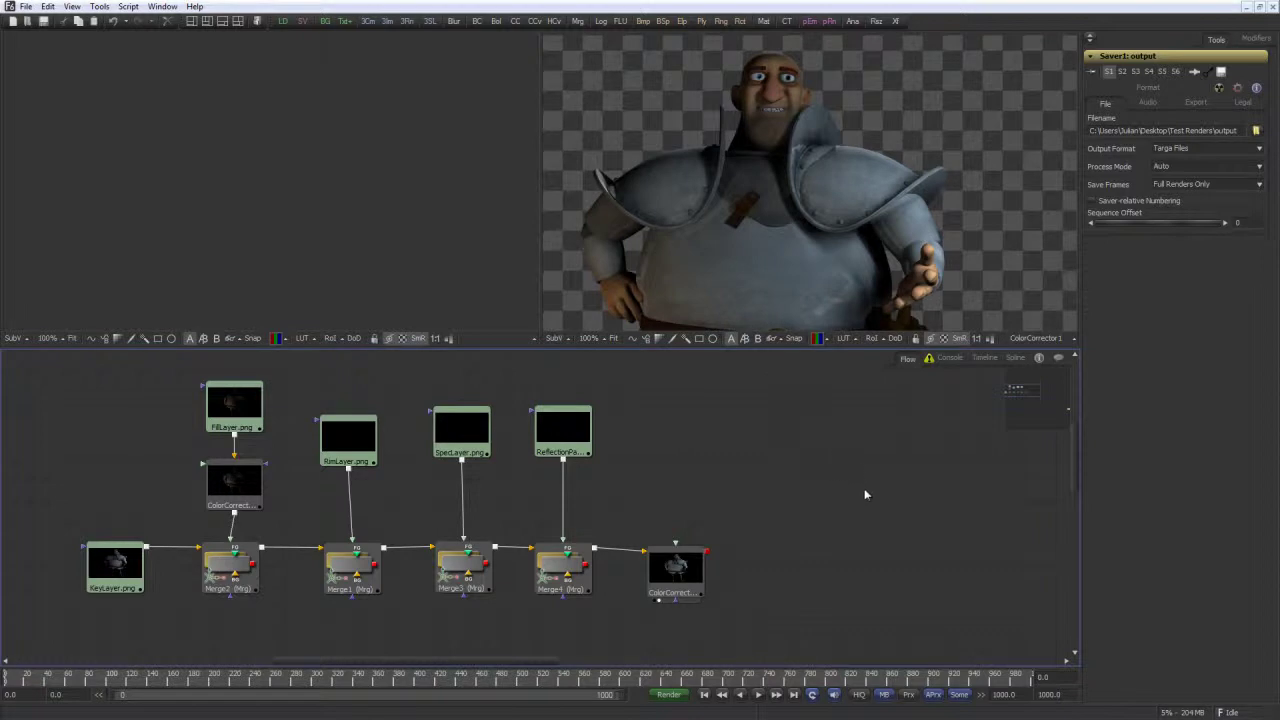
mouse_move(864, 490)
mouse_down()
mouse_move(840, 483)
mouse_move(874, 483)
mouse_up()
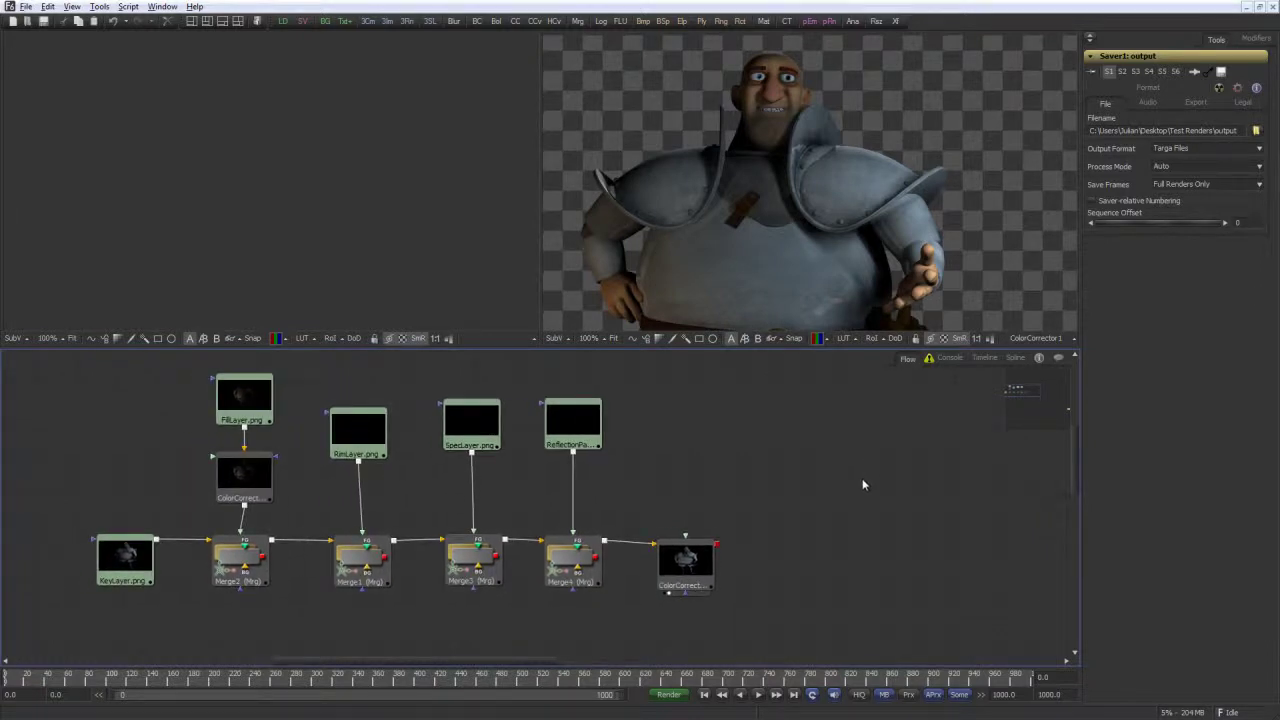
scroll(833, 477, down, 3)
scroll(829, 480, up, 1)
drag(840, 540, 709, 464)
scroll(766, 500, down, 5)
scroll(700, 495, up, 3)
drag(628, 491, 598, 463)
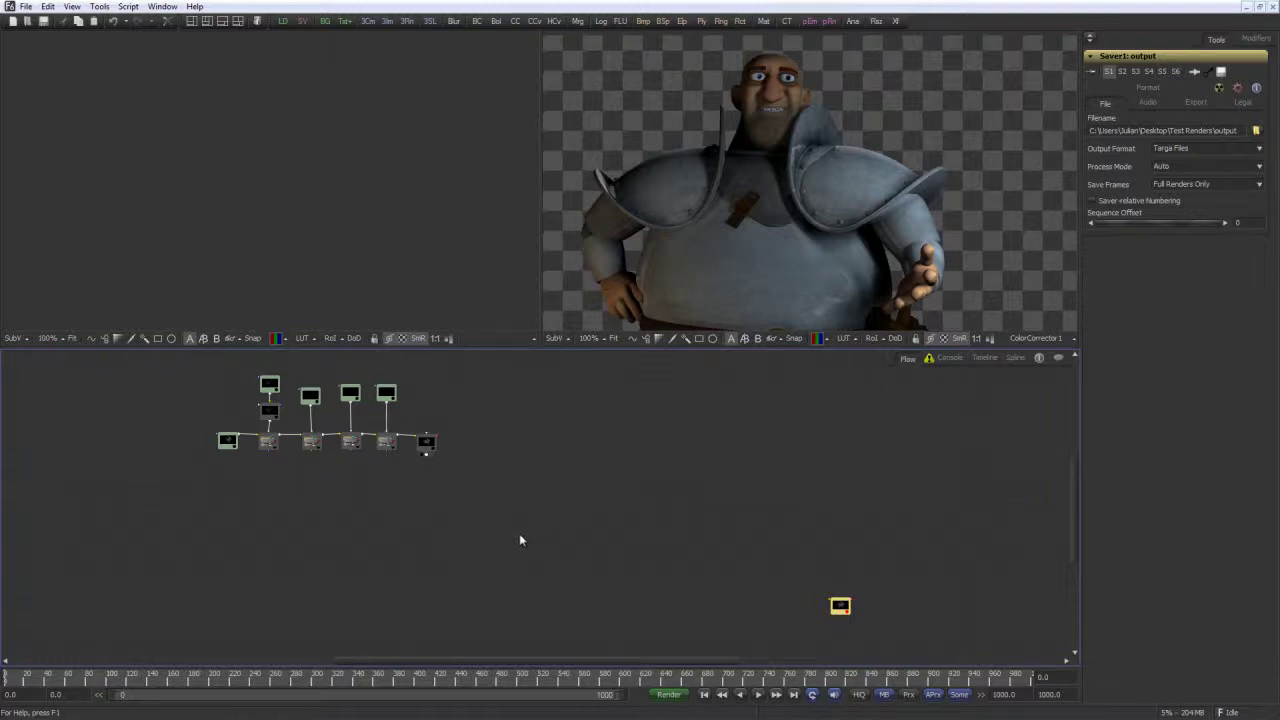
scroll(530, 532, down, 1)
scroll(687, 500, up, 1)
scroll(608, 500, up, 1)
scroll(608, 500, down, 1)
drag(848, 506, 753, 464)
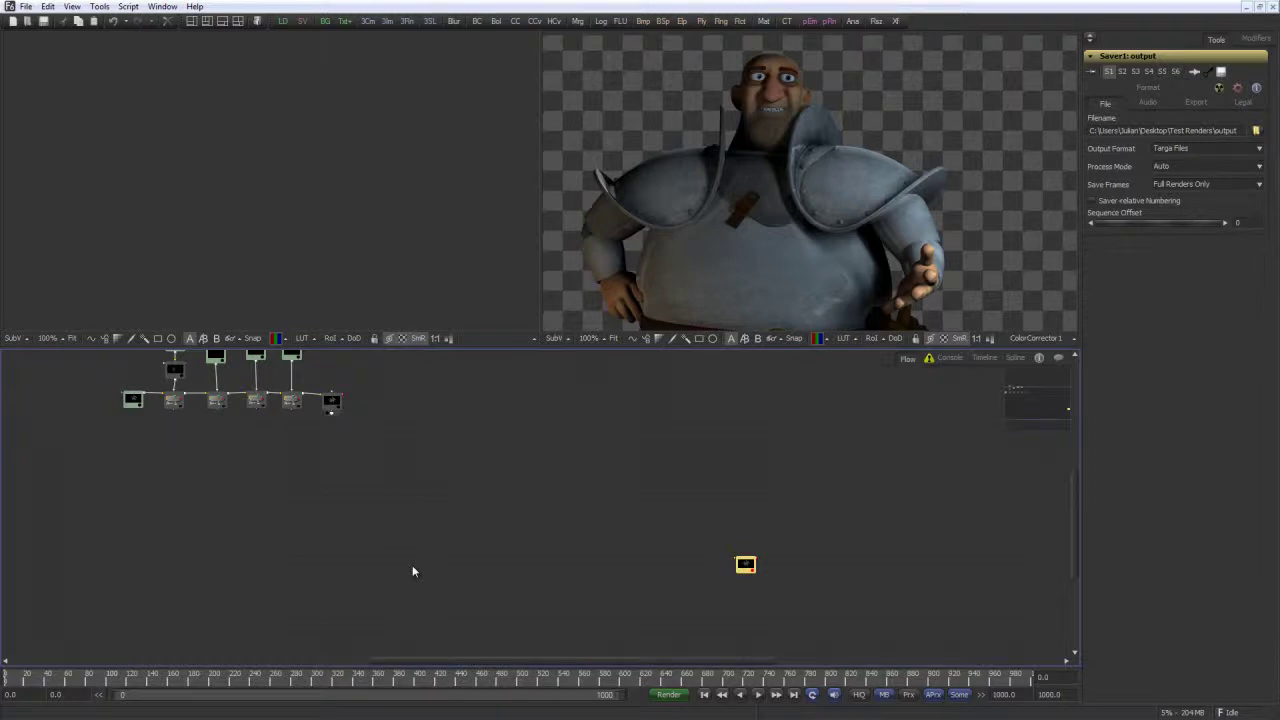
drag(483, 472, 497, 540)
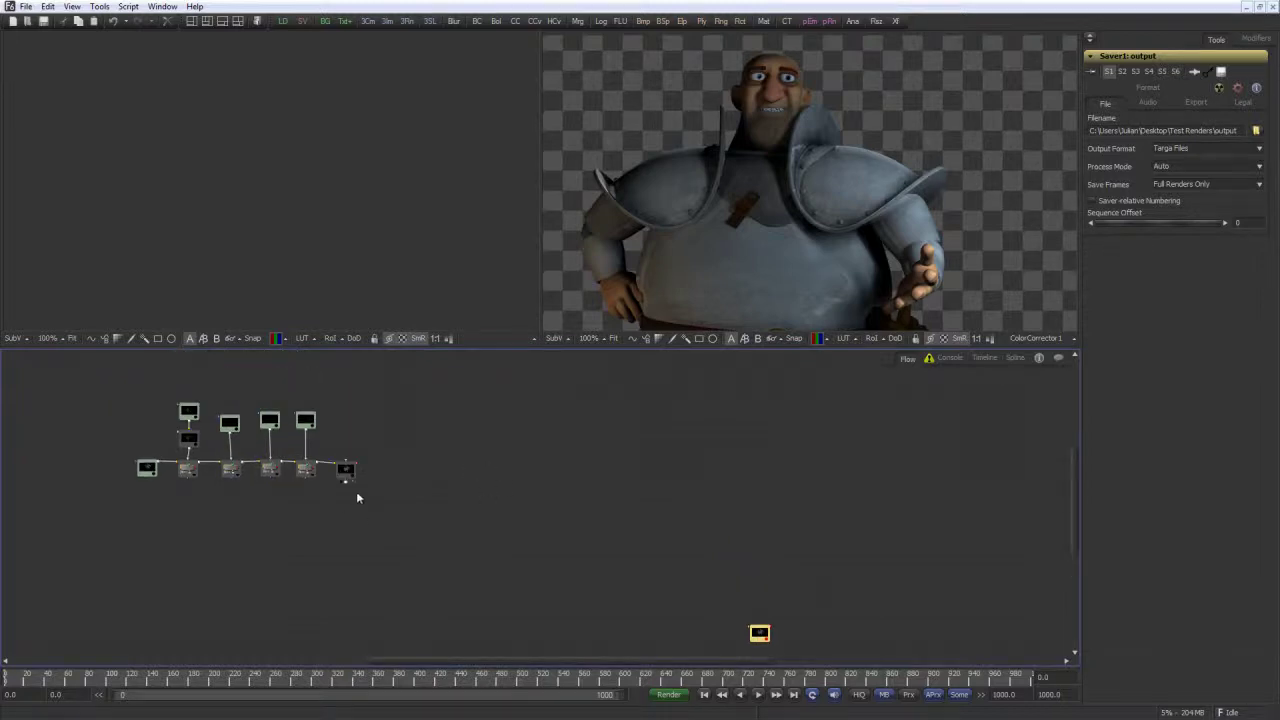
drag(625, 456, 644, 439)
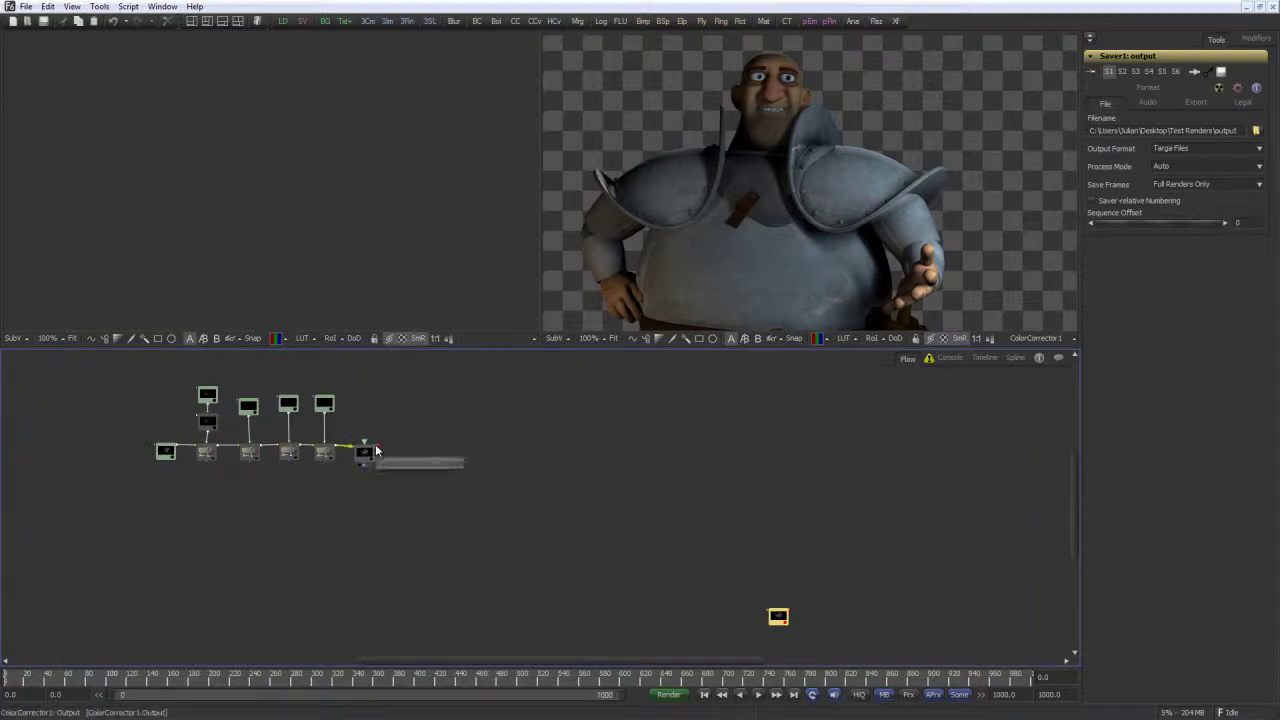
Move the disconnected Saver back in line with the merge chain, leaving a gap after the final Color Corrector
drag(375, 446, 497, 501)
drag(583, 511, 583, 466)
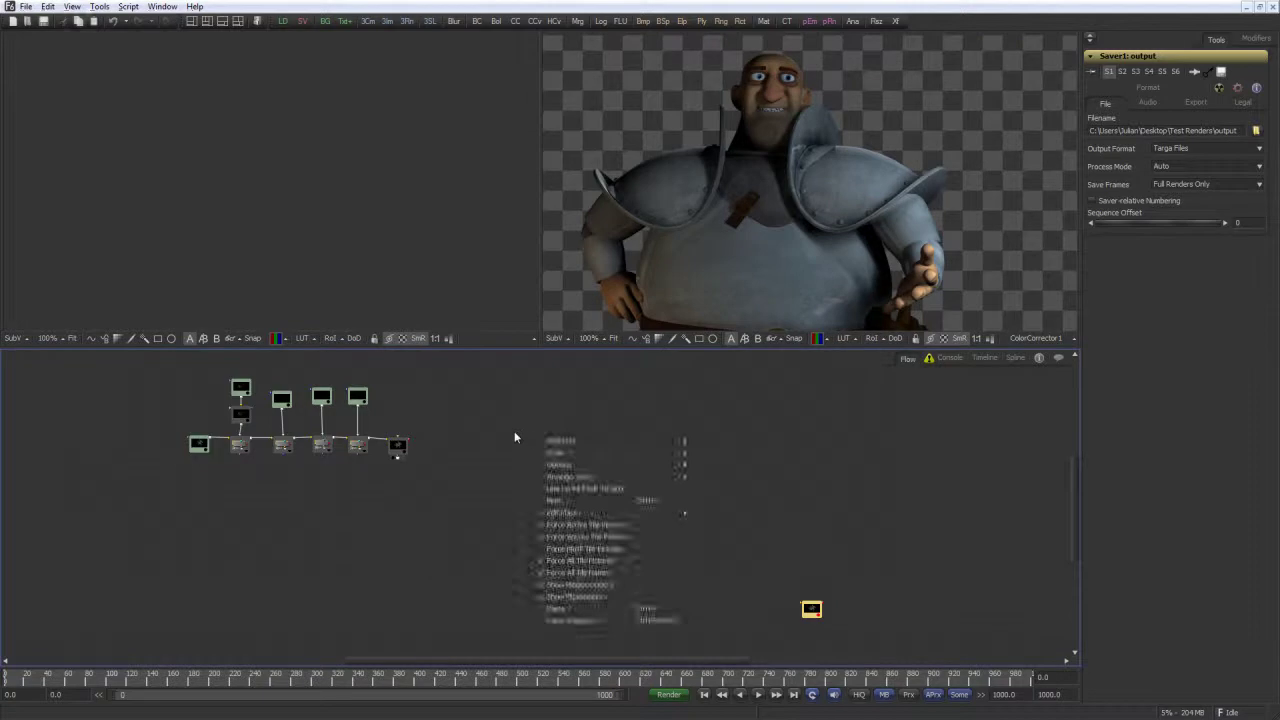
click(479, 436)
drag(479, 436, 500, 459)
drag(832, 632, 563, 465)
click(582, 417)
drag(557, 420, 617, 463)
key(plus)
key(plus)
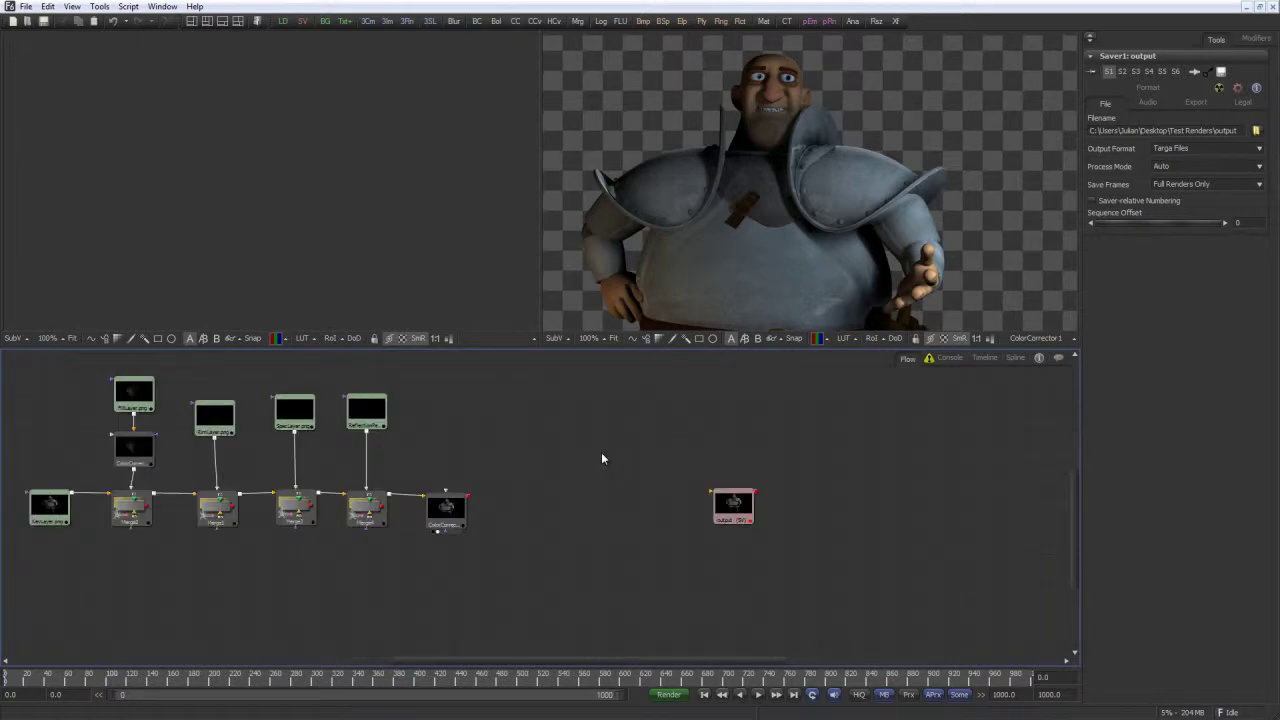
key(minus)
drag(537, 463, 599, 472)
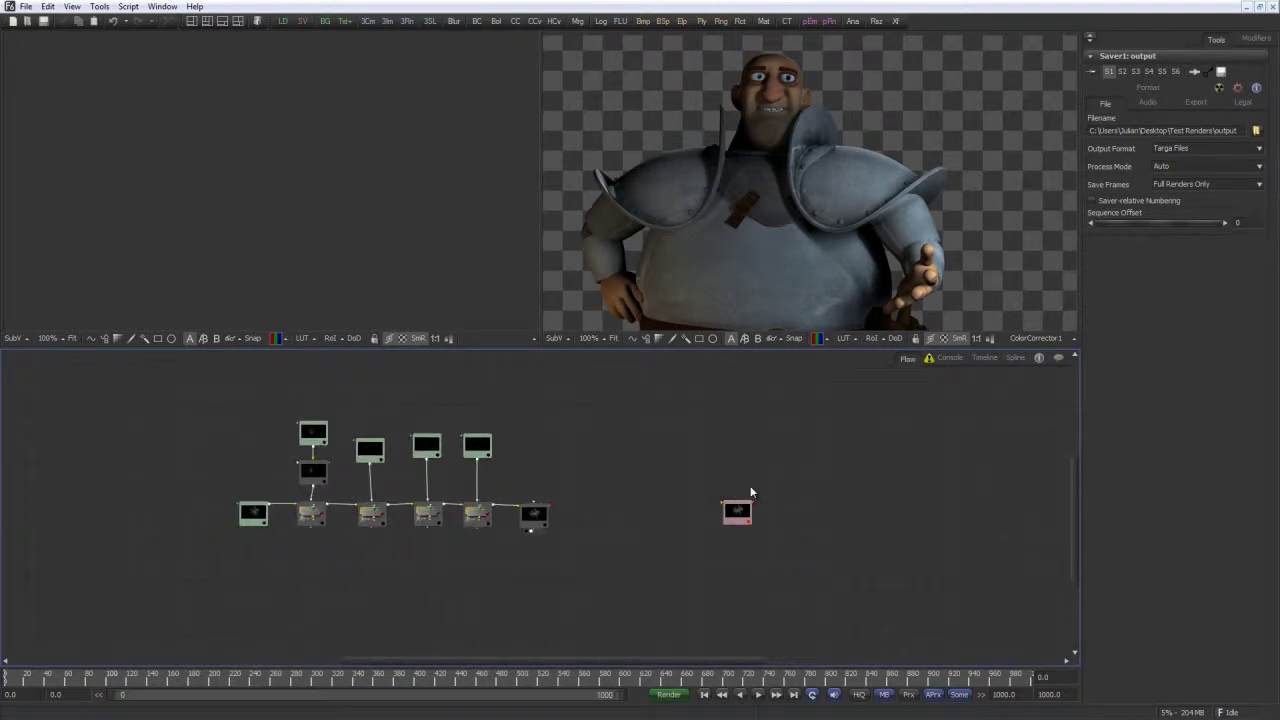
Raise the fill, rim, spec and reflection loaders into an even row, making more room above their Merge nodes
click(310, 468)
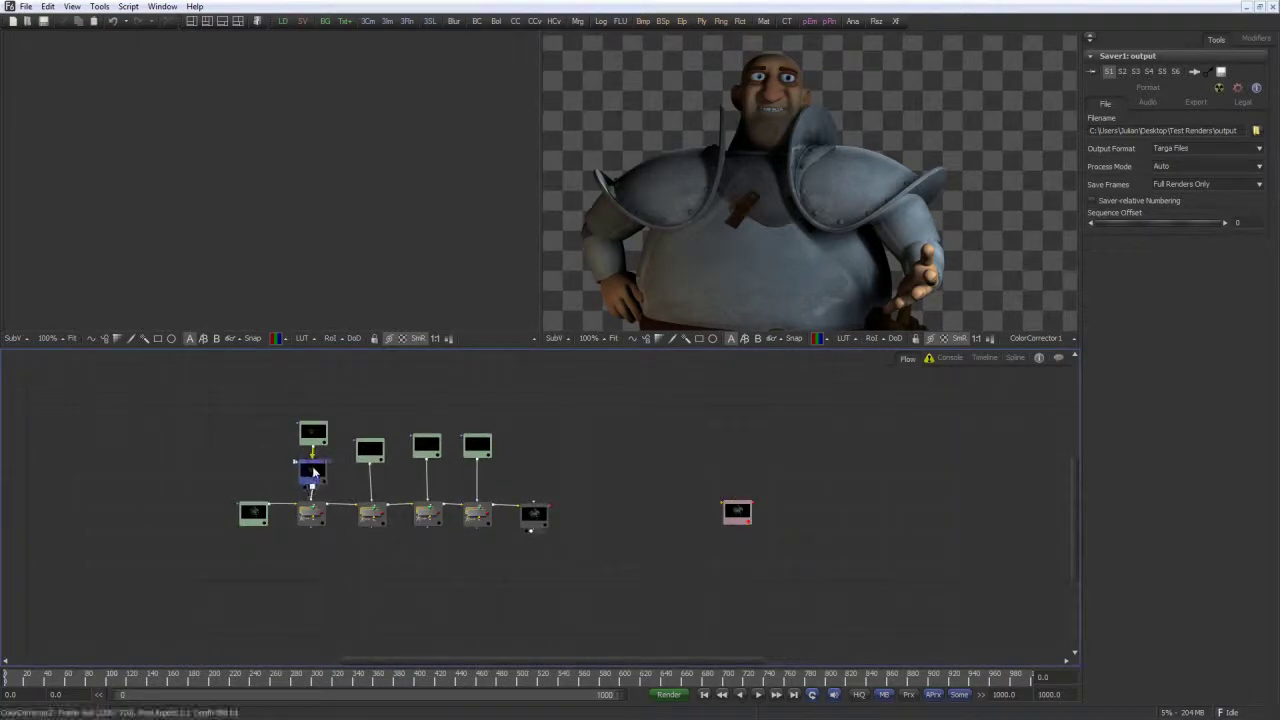
drag(313, 432, 318, 412)
drag(370, 448, 371, 413)
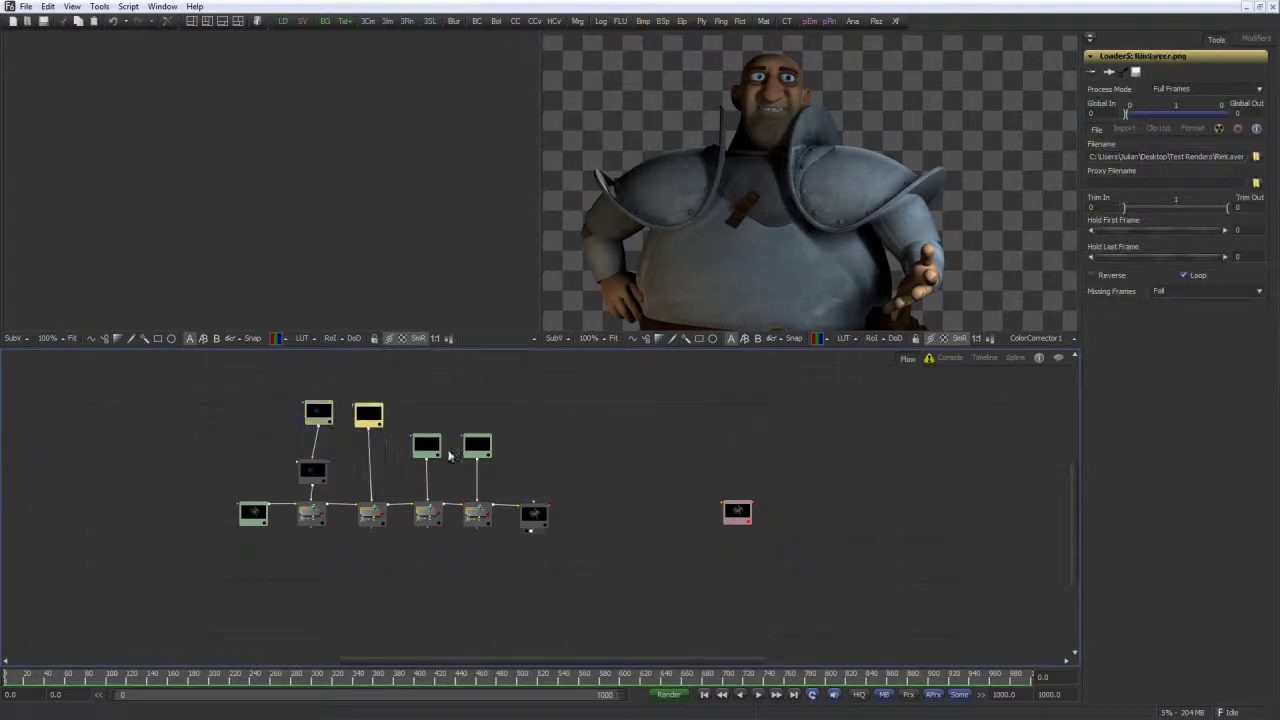
drag(427, 446, 491, 412)
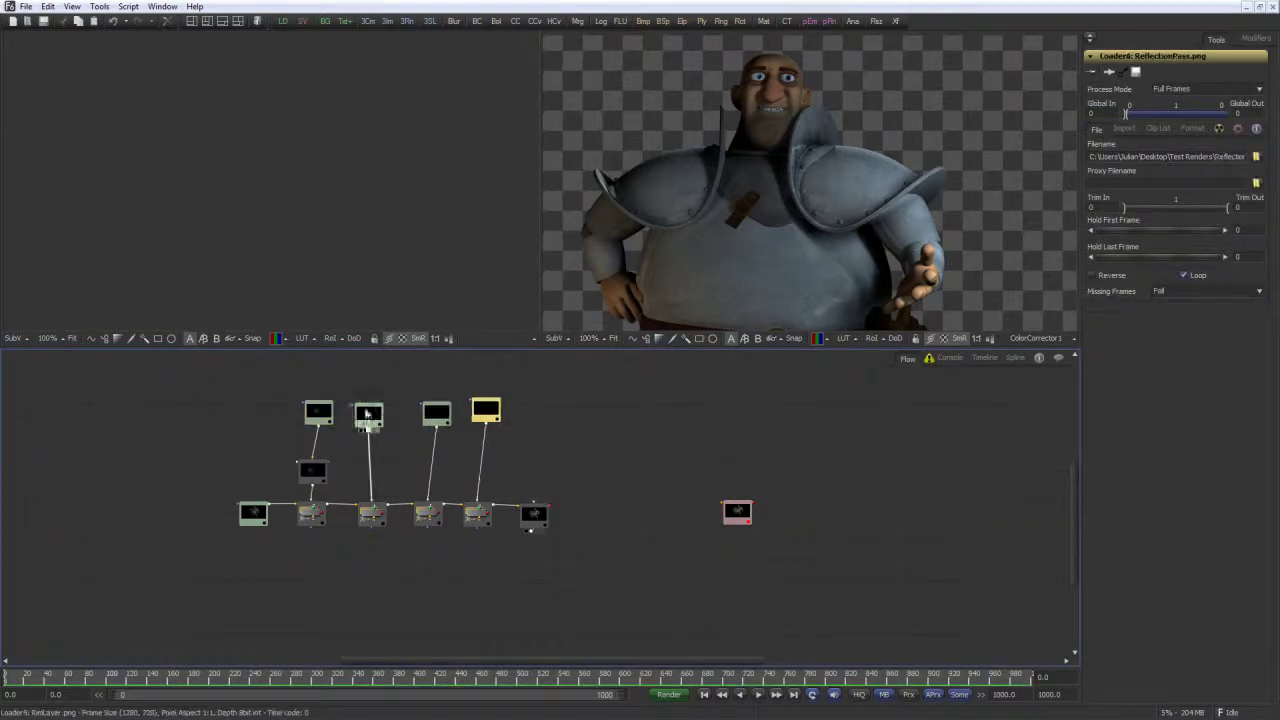
click(368, 413)
click(311, 410)
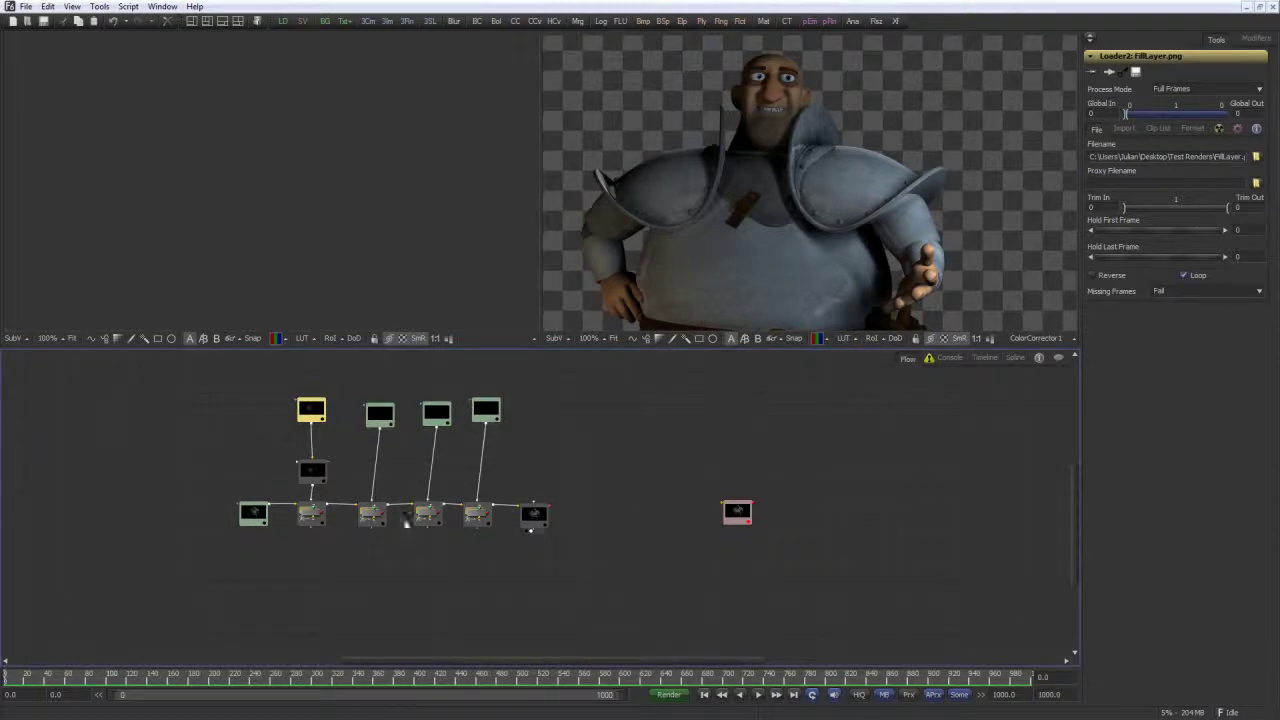
click(562, 477)
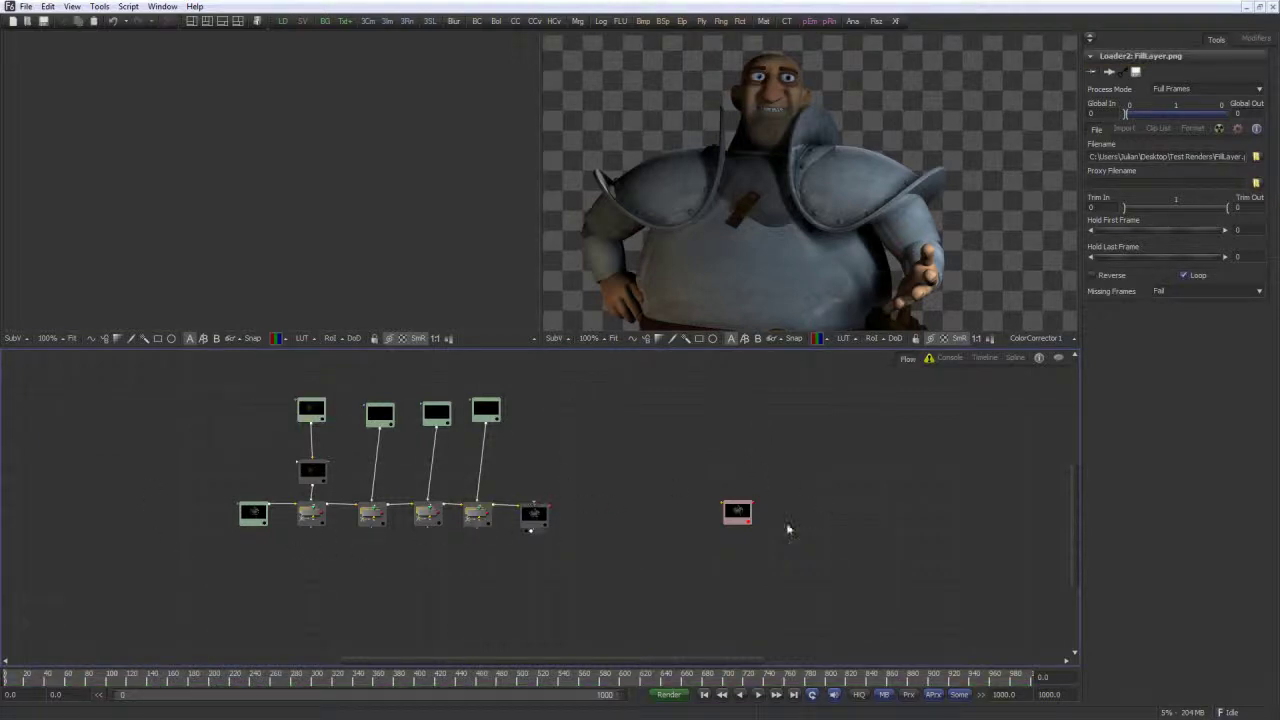
drag(662, 518, 654, 518)
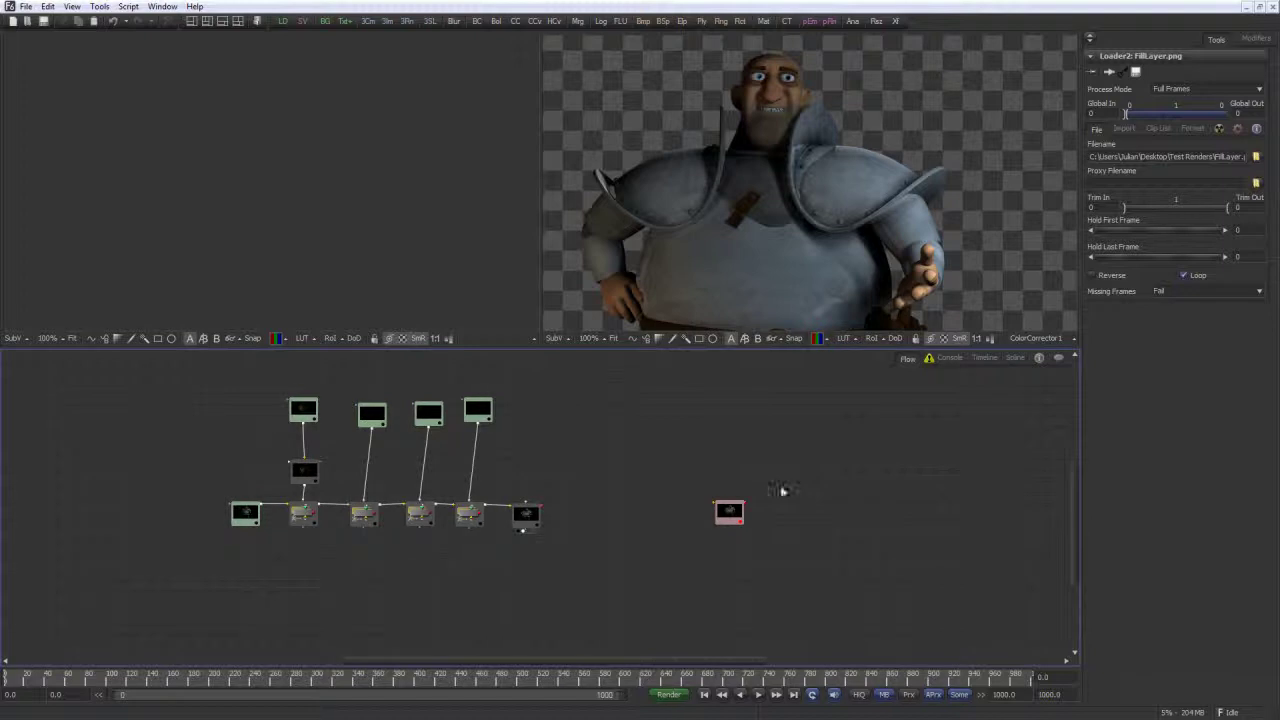